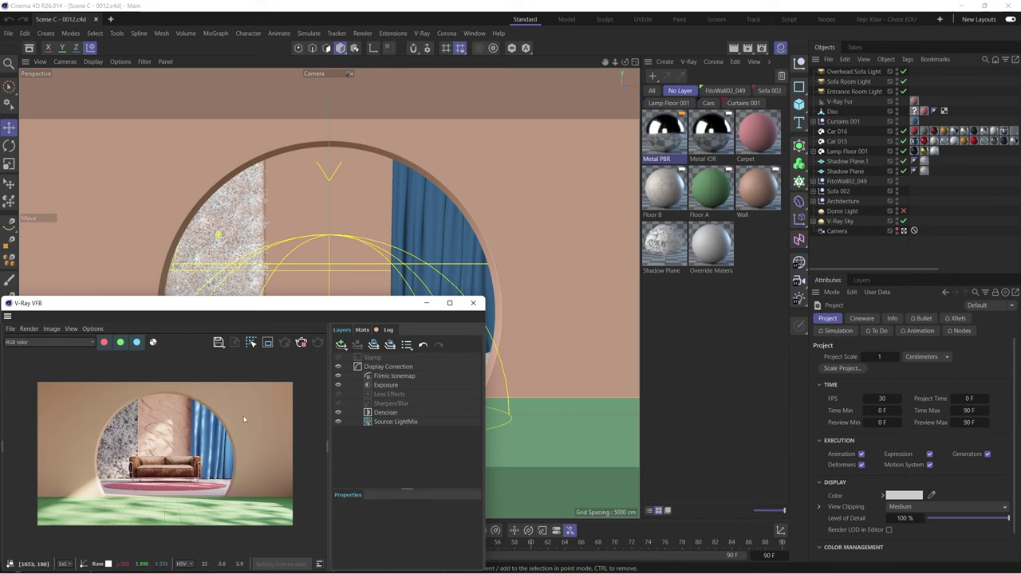
- Enable region rendering in the V-Ray frame buffer and frame the wall right of the arch with a region about 322 × 280 pixels
{"action": "left_click", "coordinate": [267, 343]}
{"action": "left_click_drag", "start_coordinate": [118, 386], "coordinate": [212, 477]}
{"action": "left_click_drag", "start_coordinate": [229, 430], "coordinate": [307, 484]}
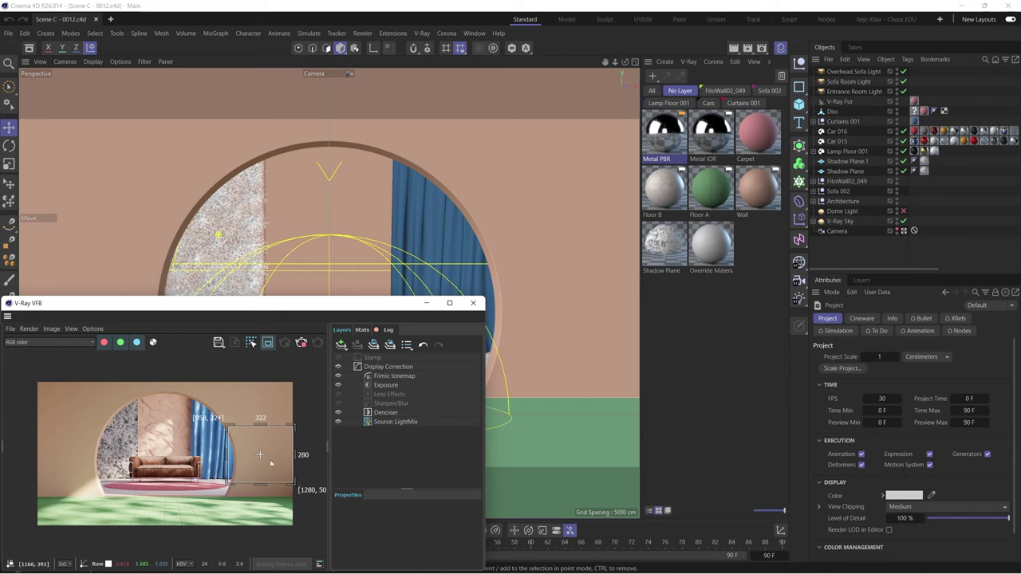
- Examine the rendered wall surface beside the arch up close and in the context of the surrounding scene
{"action": "scroll", "coordinate": [269, 458], "scroll_direction": "up", "scroll_amount": 3}
{"action": "scroll", "coordinate": [243, 455], "scroll_direction": "up", "scroll_amount": 3}
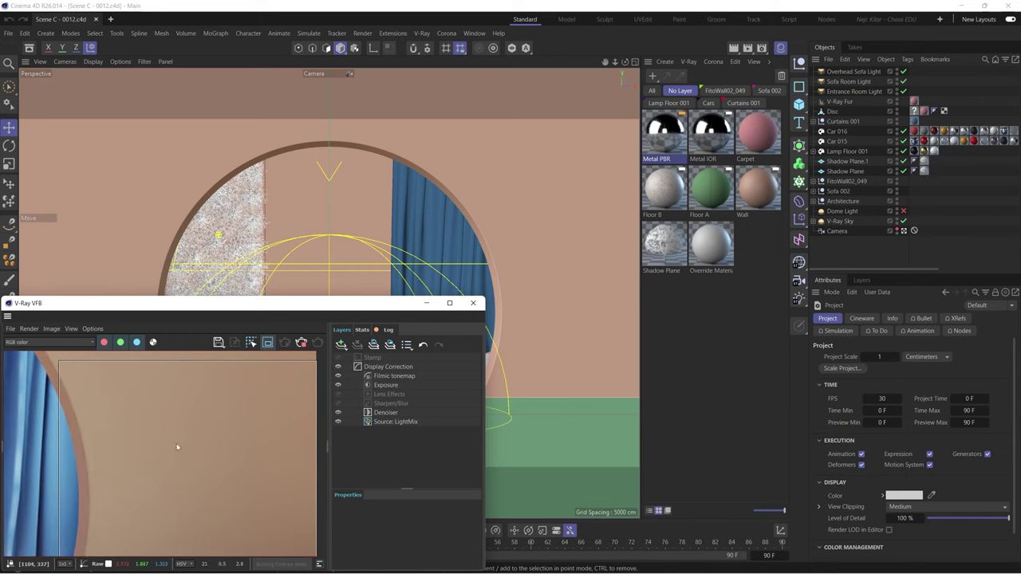
{"action": "scroll", "coordinate": [177, 448], "scroll_direction": "down", "scroll_amount": 3}
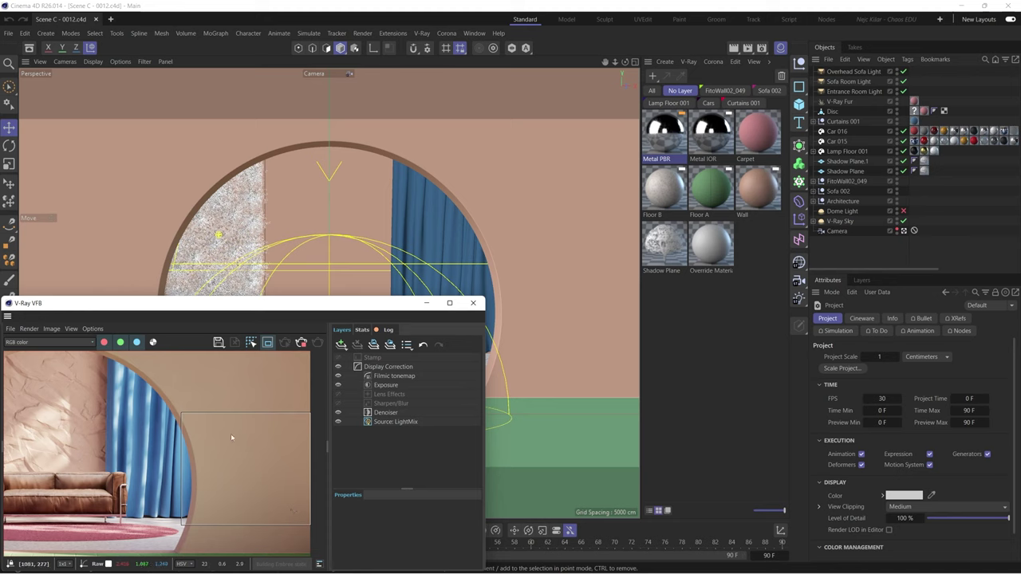
{"action": "scroll", "coordinate": [231, 437], "scroll_direction": "up", "scroll_amount": 5}
{"action": "scroll", "coordinate": [121, 451], "scroll_direction": "up", "scroll_amount": 2}
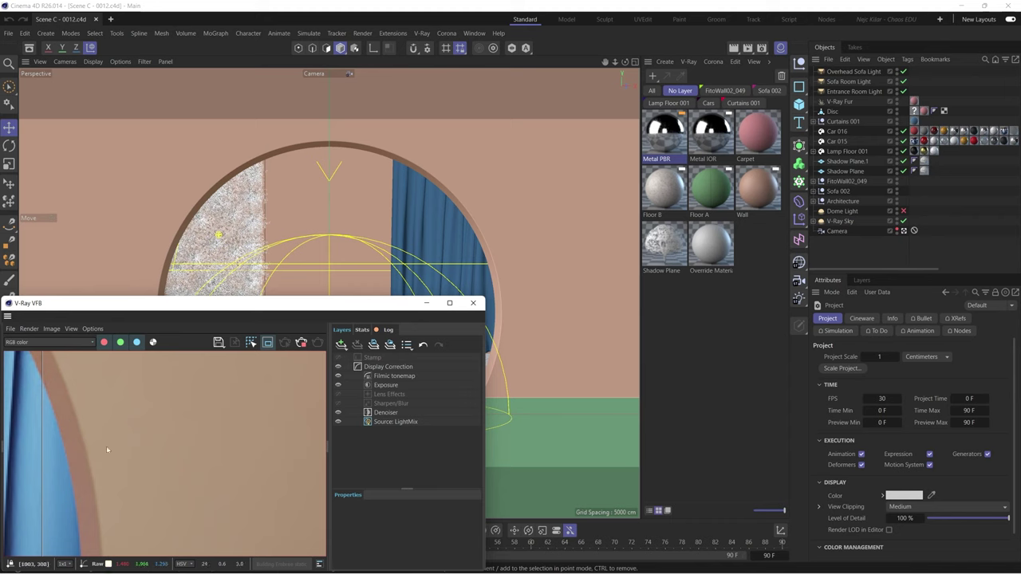
{"action": "scroll", "coordinate": [204, 475], "scroll_direction": "down", "scroll_amount": 2}
{"action": "scroll", "coordinate": [204, 475], "scroll_direction": "down", "scroll_amount": 4}
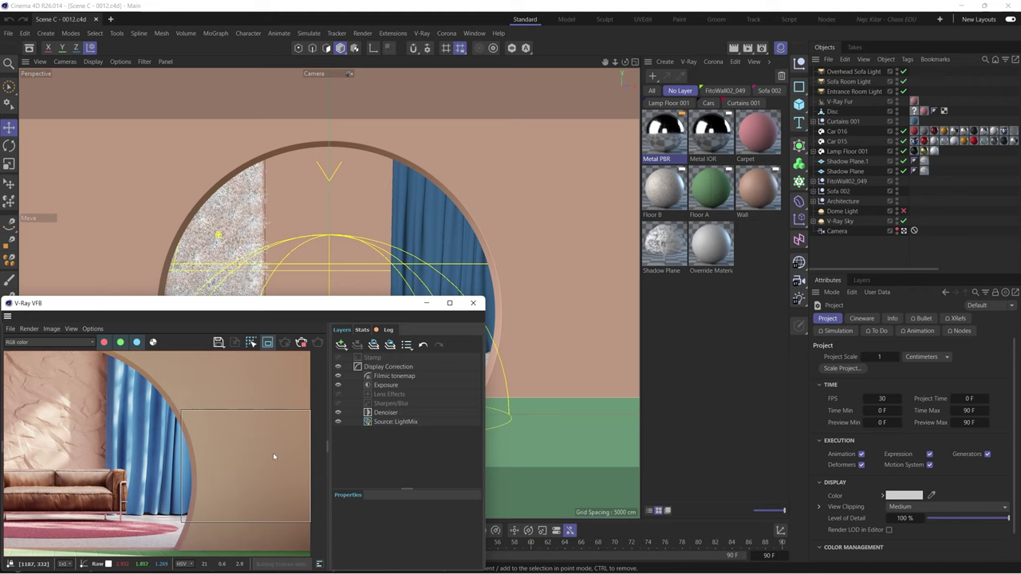
{"action": "scroll", "coordinate": [265, 453], "scroll_direction": "up", "scroll_amount": 4}
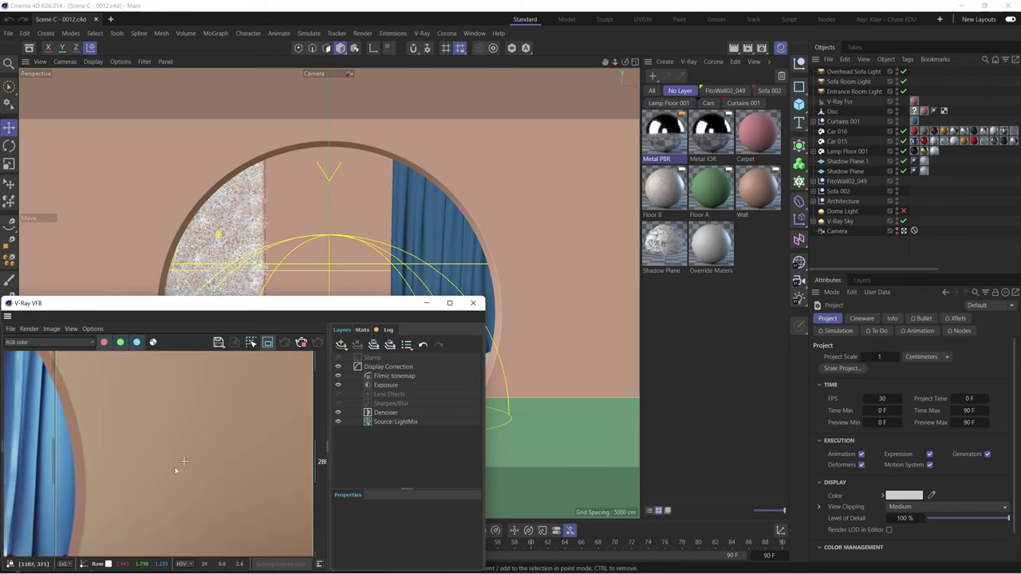
{"action": "scroll", "coordinate": [176, 471], "scroll_direction": "down", "scroll_amount": 4}
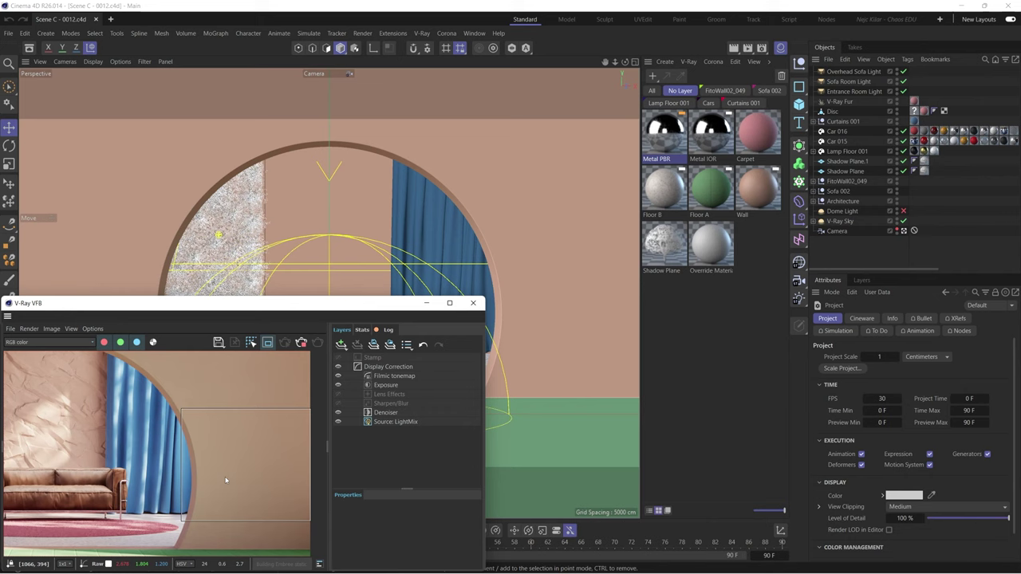
- Open the Wall material in the Node Editor and arrange the view to leave space beside its V-Ray Material node
{"action": "left_click", "coordinate": [755, 193]}
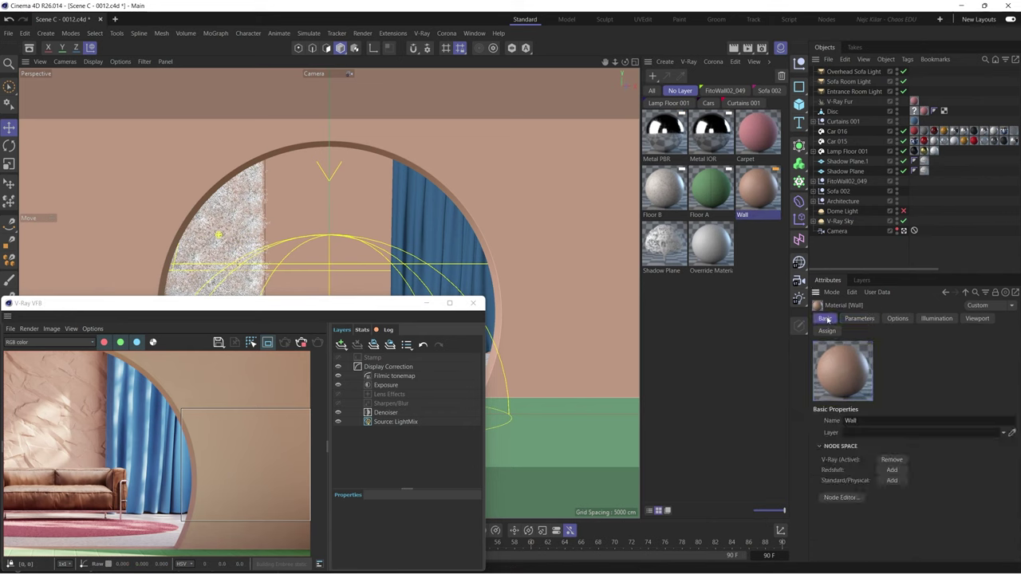
{"action": "left_click", "coordinate": [841, 497]}
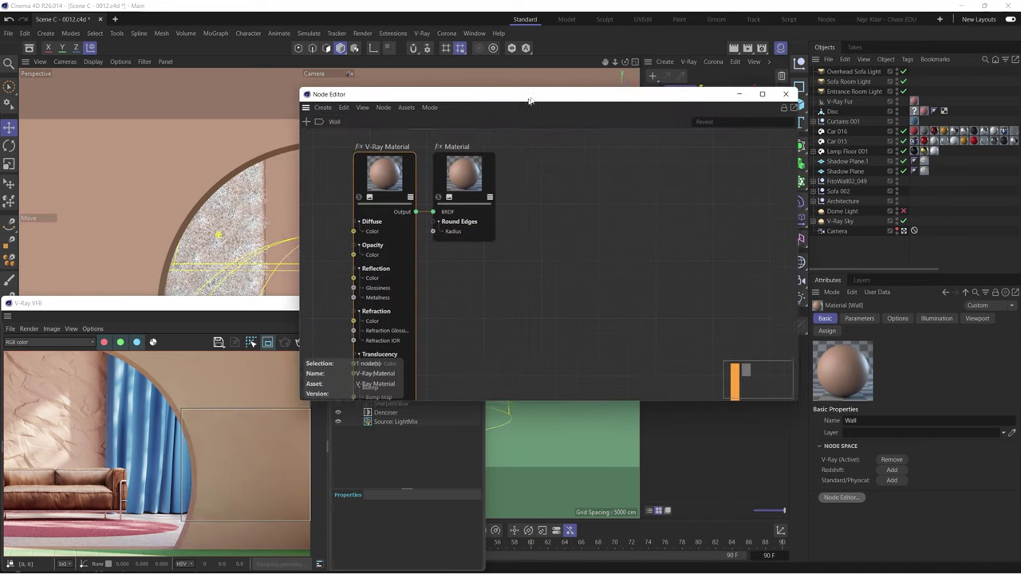
{"action": "middle_click_drag", "start_coordinate": [491, 243], "coordinate": [662, 246]}
{"action": "left_click", "coordinate": [662, 247]}
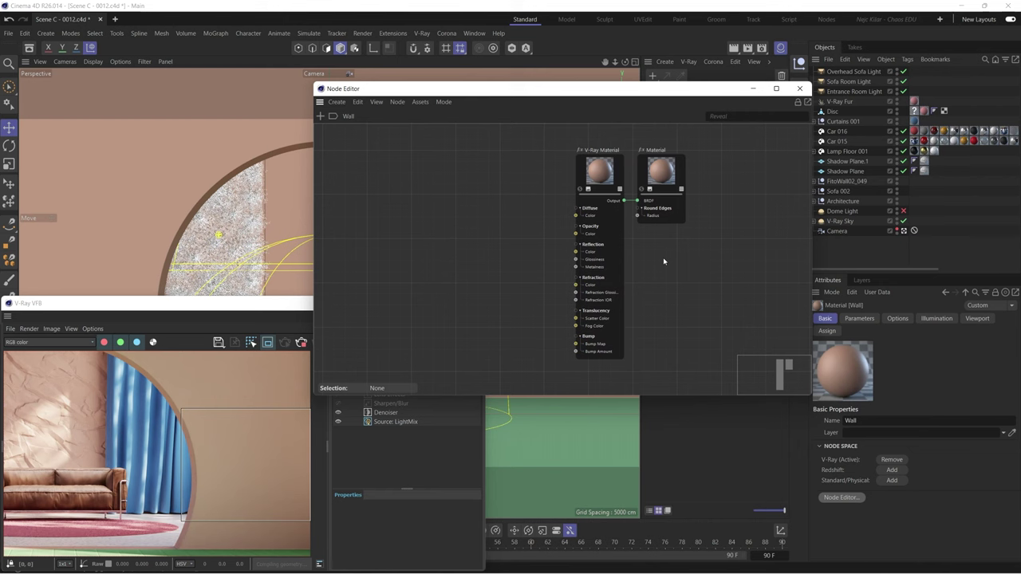
- Switch to the Tex folder in File Explorer and preview the texture 3DCollective_TexturePack01_Mask_0056_4K.jpg
{"action": "key", "text": "alt+Tab"}
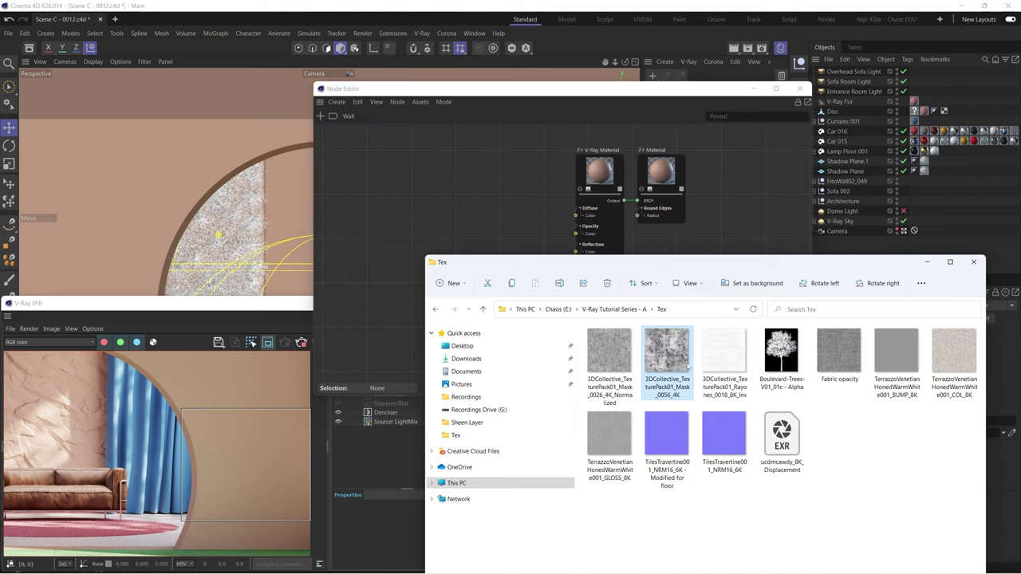
{"action": "double_click", "coordinate": [669, 358]}
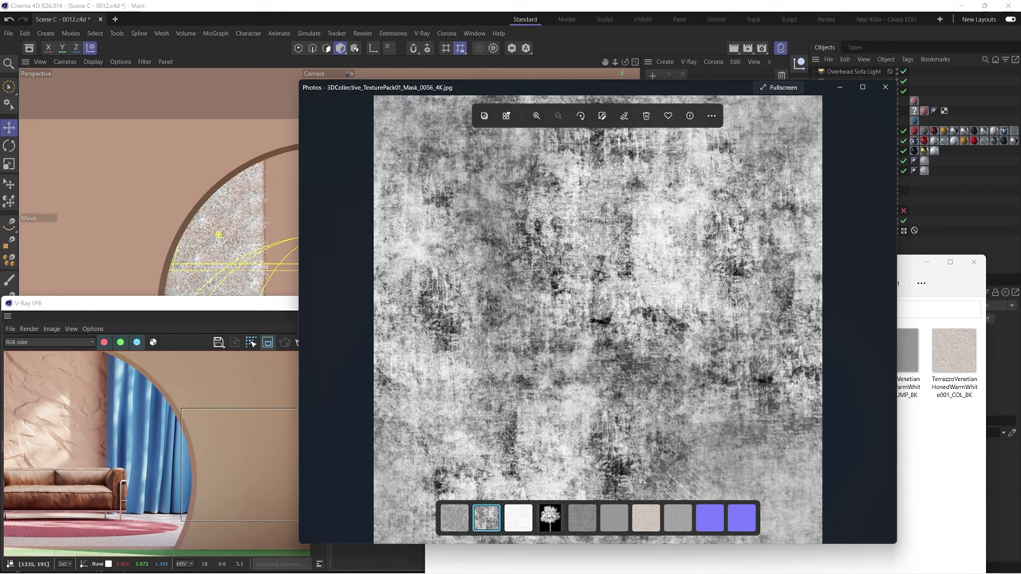
{"action": "left_click", "coordinate": [842, 87]}
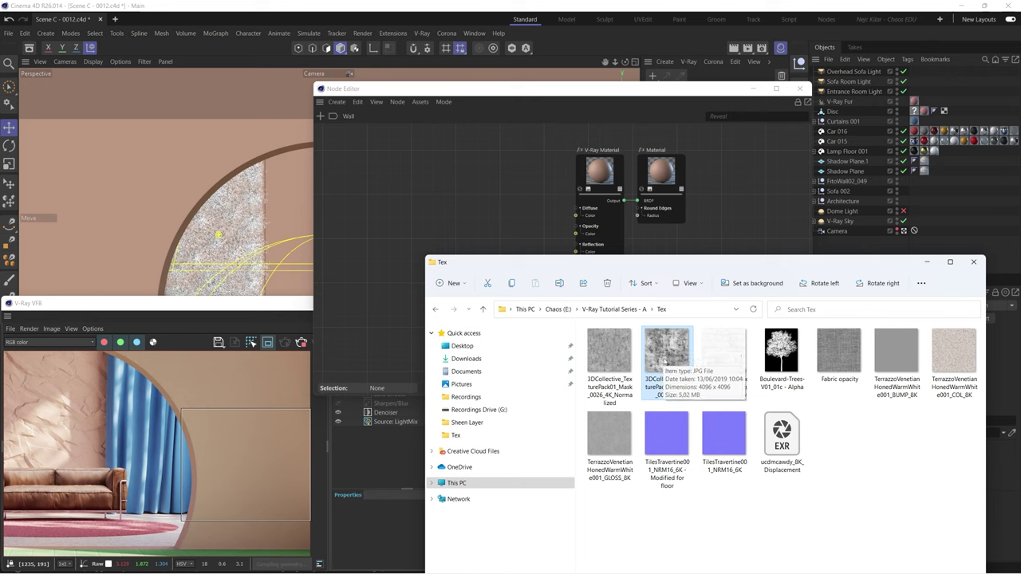
- Add the 3DCollective_TexturePack01_Mask_0056_4K texture to the Wall node graph as a Bitmap node
{"action": "left_click_drag", "start_coordinate": [654, 365], "coordinate": [425, 188]}
{"action": "left_click", "coordinate": [424, 90]}
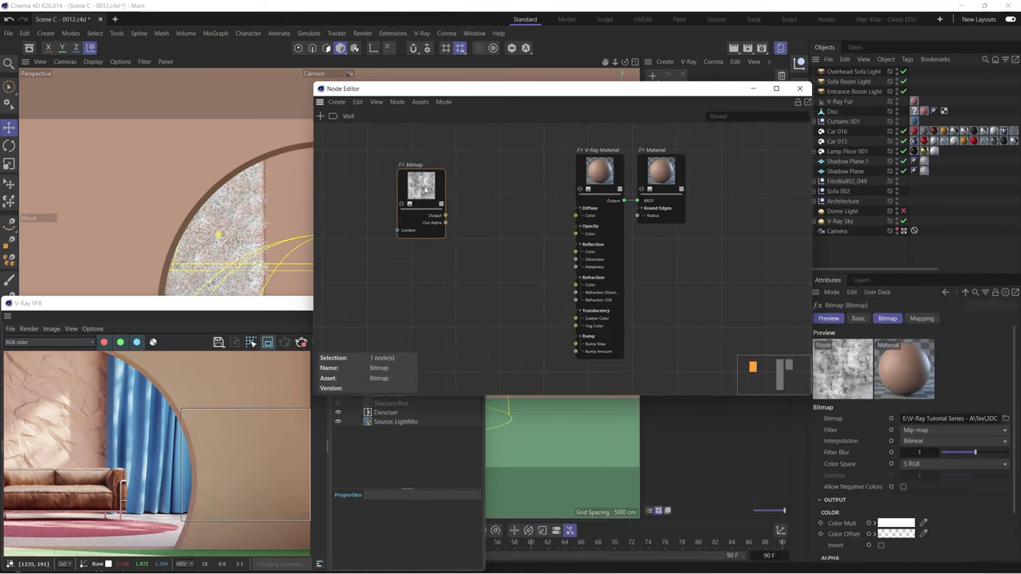
{"action": "scroll", "coordinate": [480, 246], "scroll_direction": "up", "scroll_amount": 3}
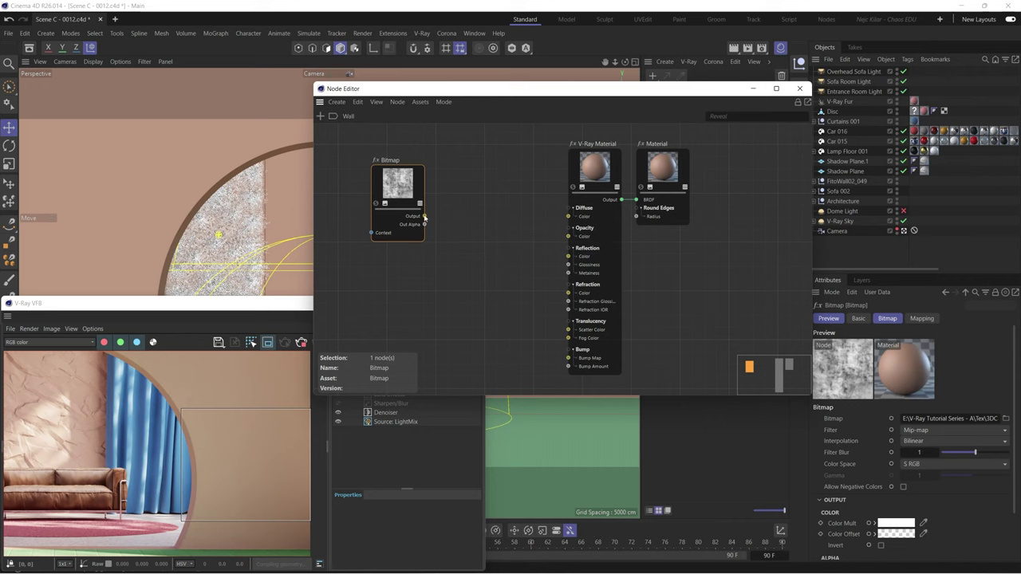
- Try the mask Bitmap's output as the V-Ray Material's diffuse color and examine the effect
{"action": "left_click_drag", "start_coordinate": [424, 216], "coordinate": [568, 216]}
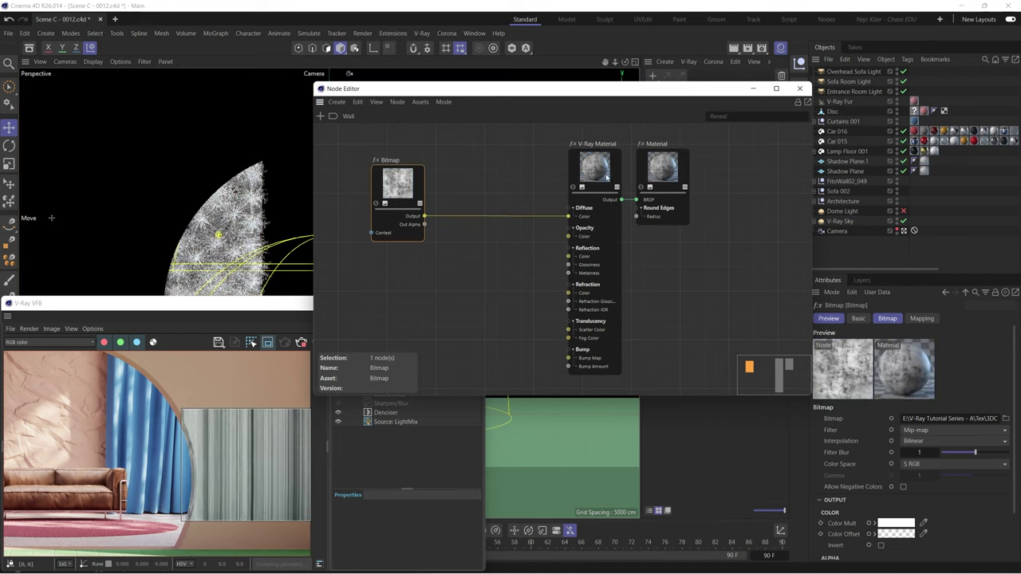
{"action": "scroll", "coordinate": [685, 160], "scroll_direction": "up", "scroll_amount": 3}
{"action": "scroll", "coordinate": [546, 180], "scroll_direction": "up", "scroll_amount": 1}
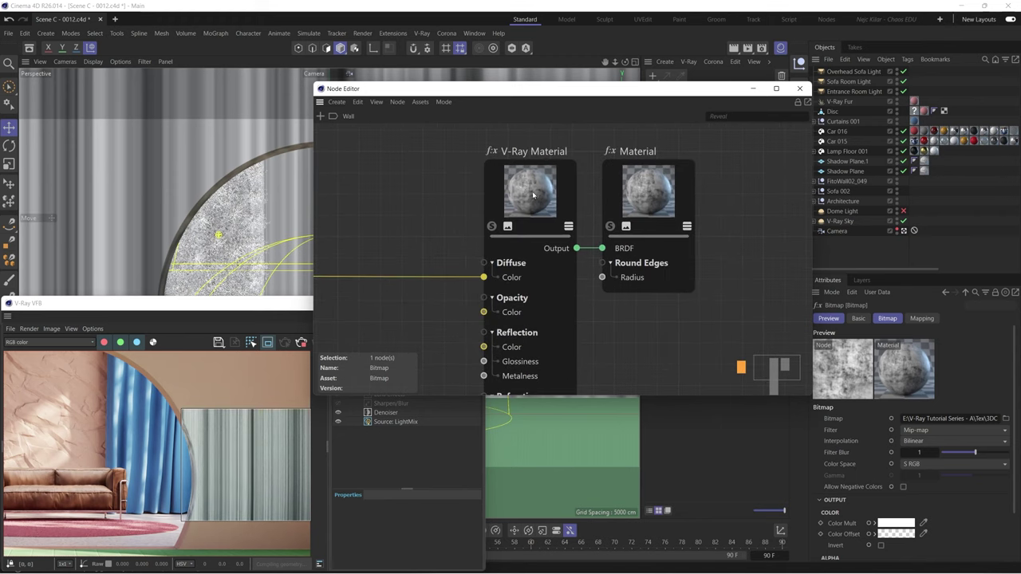
{"action": "scroll", "coordinate": [519, 196], "scroll_direction": "down", "scroll_amount": 3}
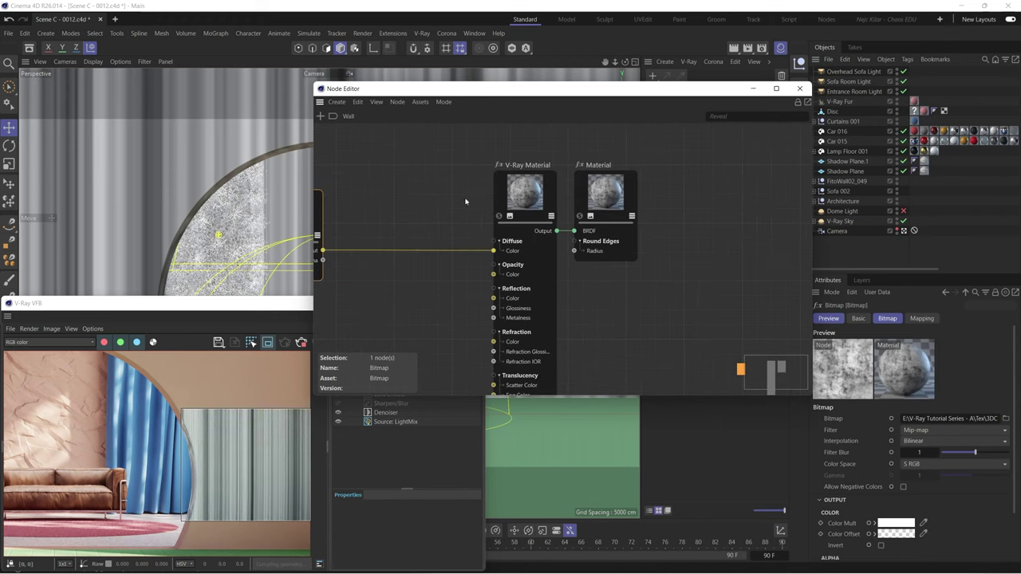
{"action": "key", "text": "h"}
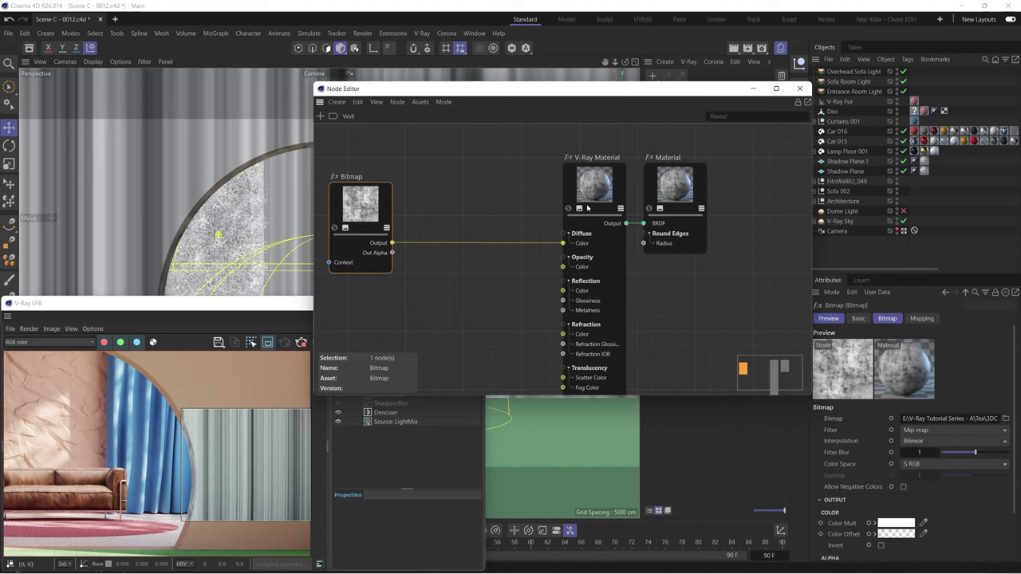
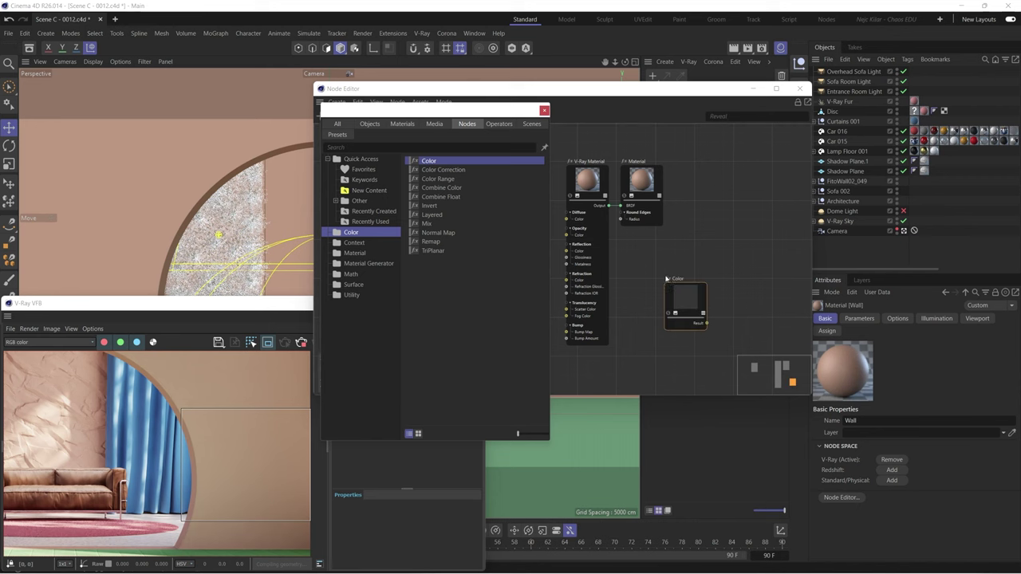
- Place the new Color node below the Bitmap node and copy the V-Ray Material's diffuse color
{"action": "left_click_drag", "start_coordinate": [683, 294], "coordinate": [433, 281]}
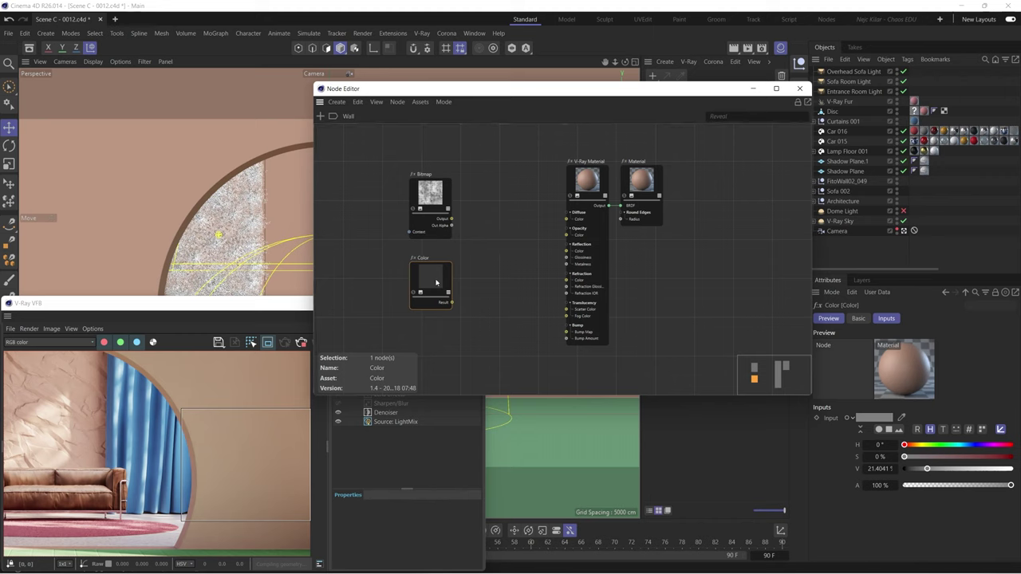
{"action": "left_click", "coordinate": [586, 182]}
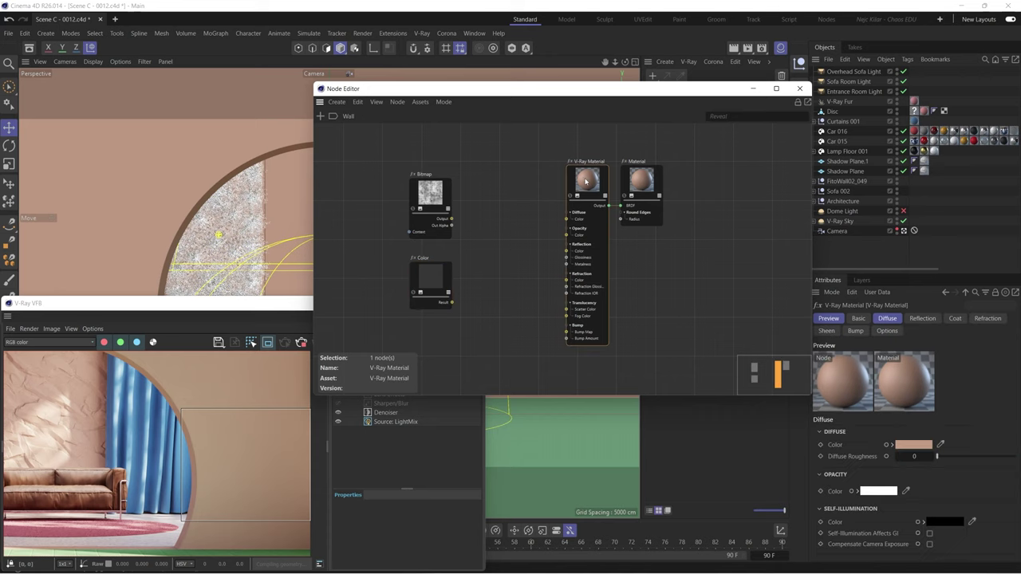
{"action": "left_click", "coordinate": [887, 318]}
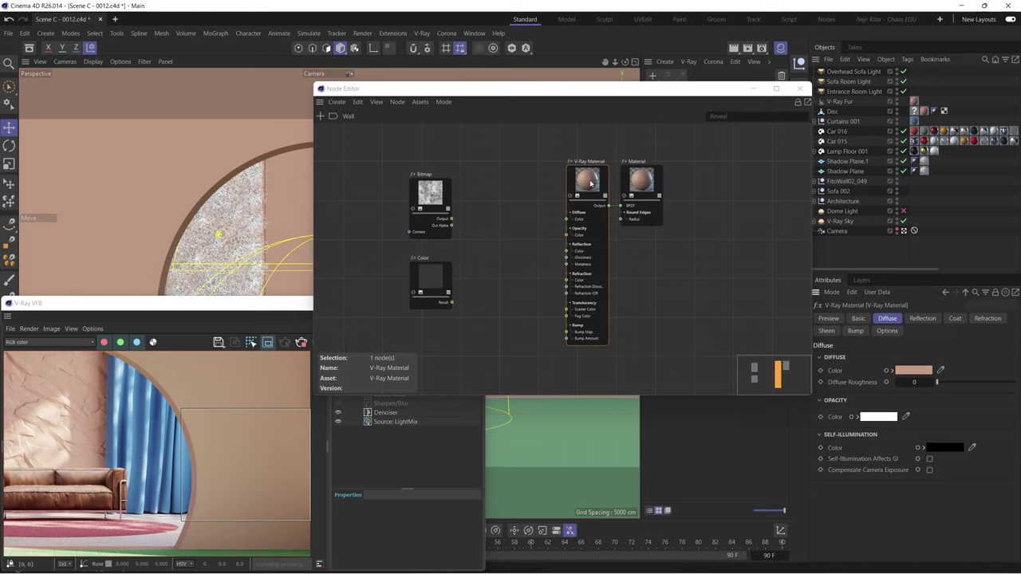
{"action": "right_click", "coordinate": [906, 372]}
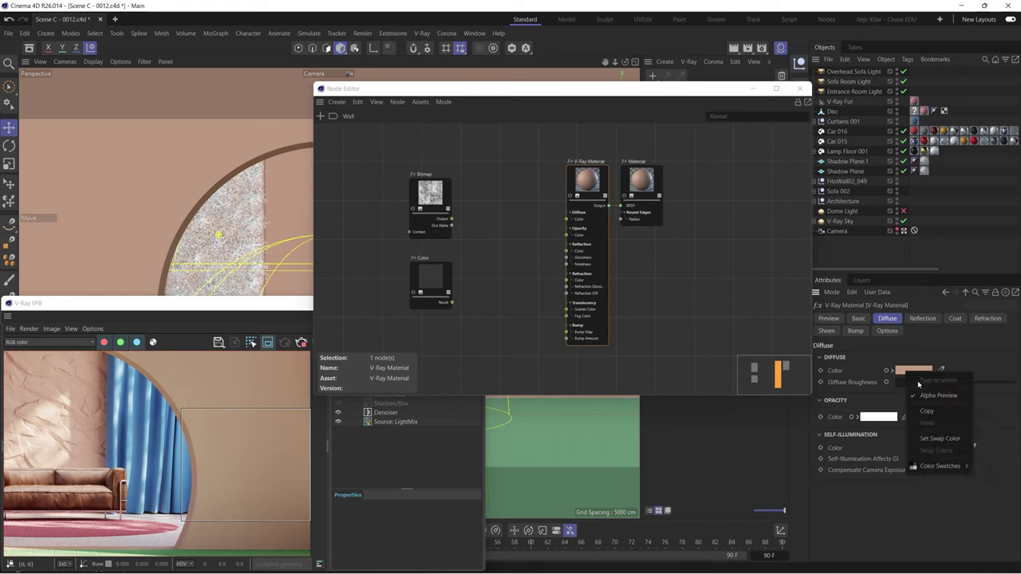
{"action": "left_click", "coordinate": [916, 406]}
- Turn off linear numeric values for the Color node's input and paste the copied diffuse color into it
{"action": "left_click", "coordinate": [421, 277]}
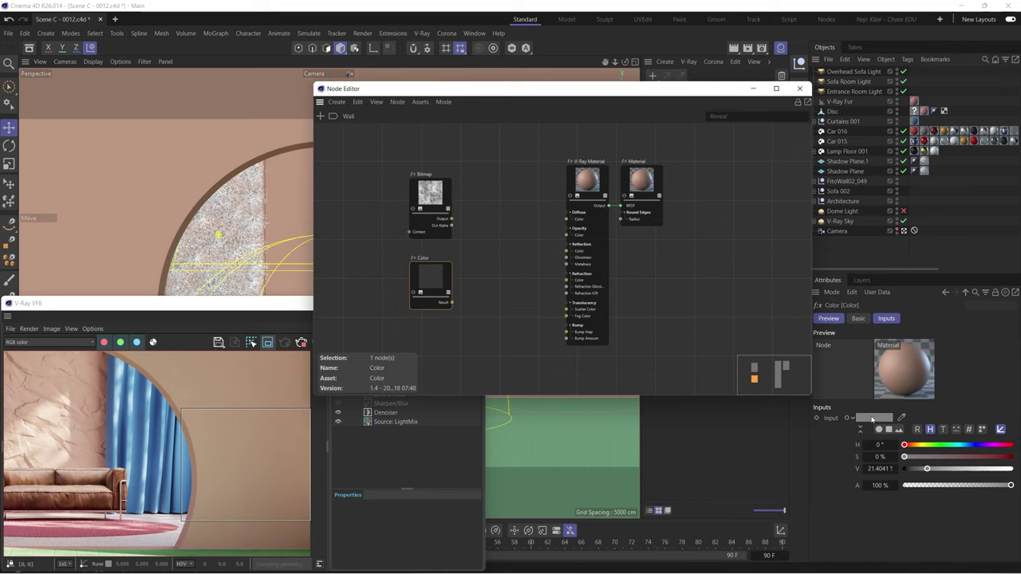
{"action": "left_click", "coordinate": [1001, 430]}
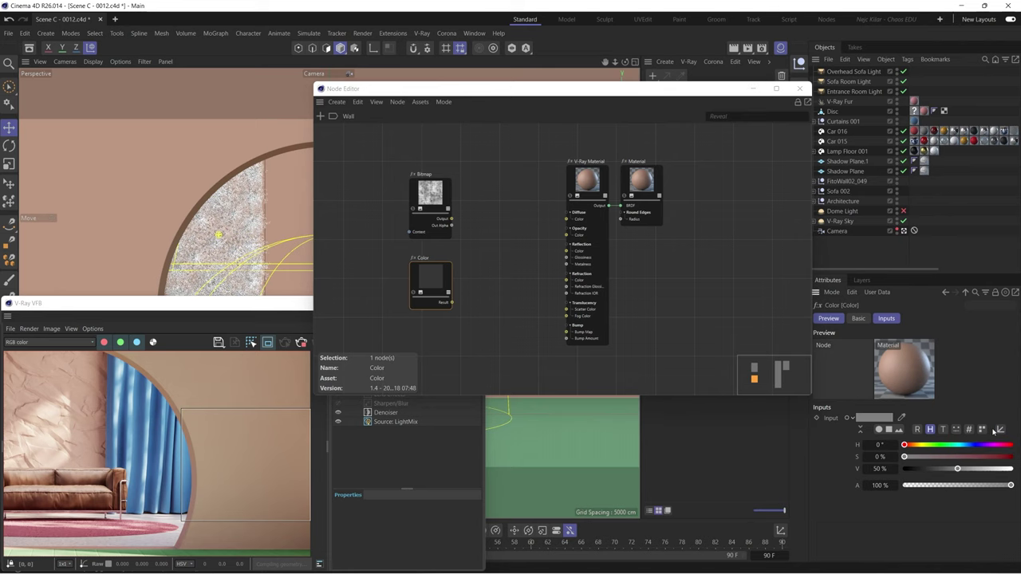
{"action": "left_click", "coordinate": [852, 418]}
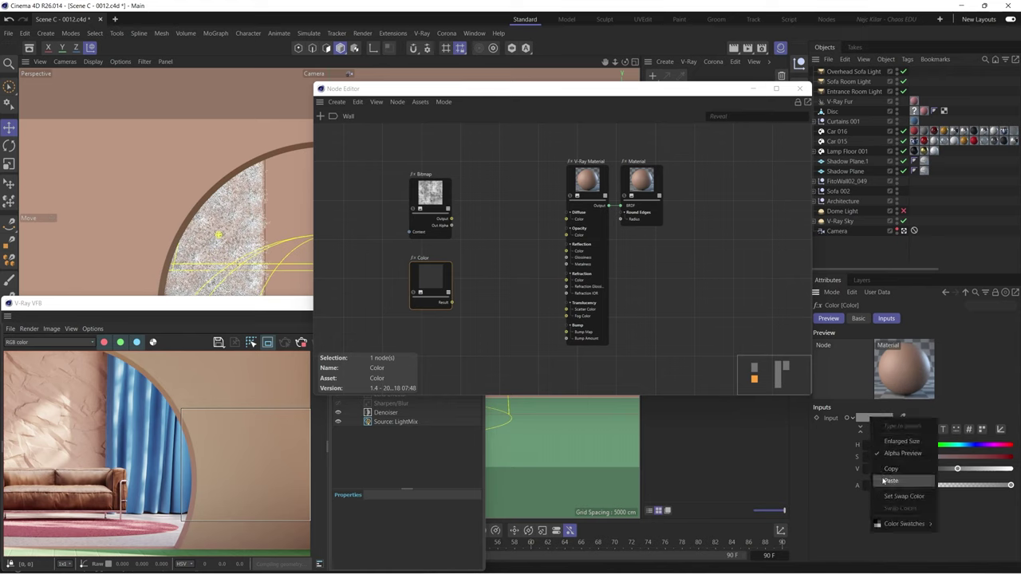
{"action": "left_click", "coordinate": [869, 433]}
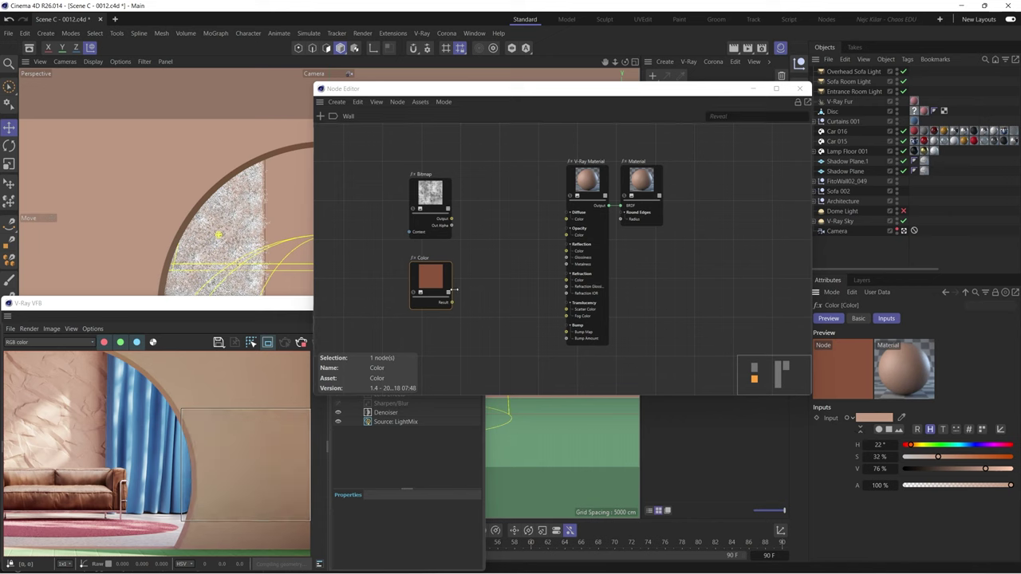
- Align the Bitmap and Color nodes in a column, leaving room between them and the V-Ray Material node
{"action": "left_click_drag", "start_coordinate": [448, 288], "coordinate": [436, 283]}
{"action": "left_click_drag", "start_coordinate": [430, 195], "coordinate": [421, 197]}
{"action": "left_click", "coordinate": [488, 239]}
{"action": "scroll", "coordinate": [492, 231], "scroll_direction": "up", "scroll_amount": 3}
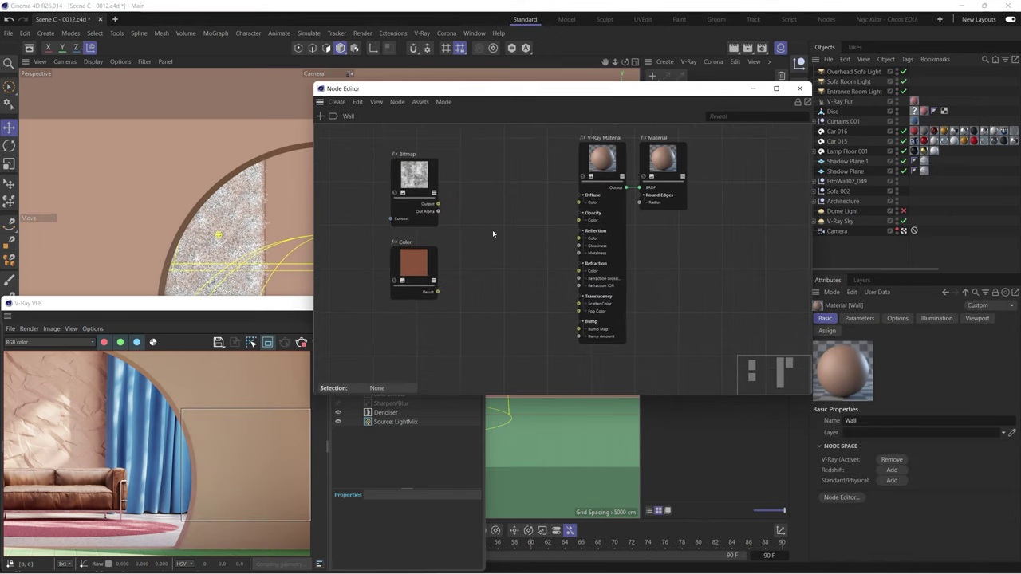
{"action": "middle_click_drag", "start_coordinate": [492, 231], "coordinate": [493, 239]}
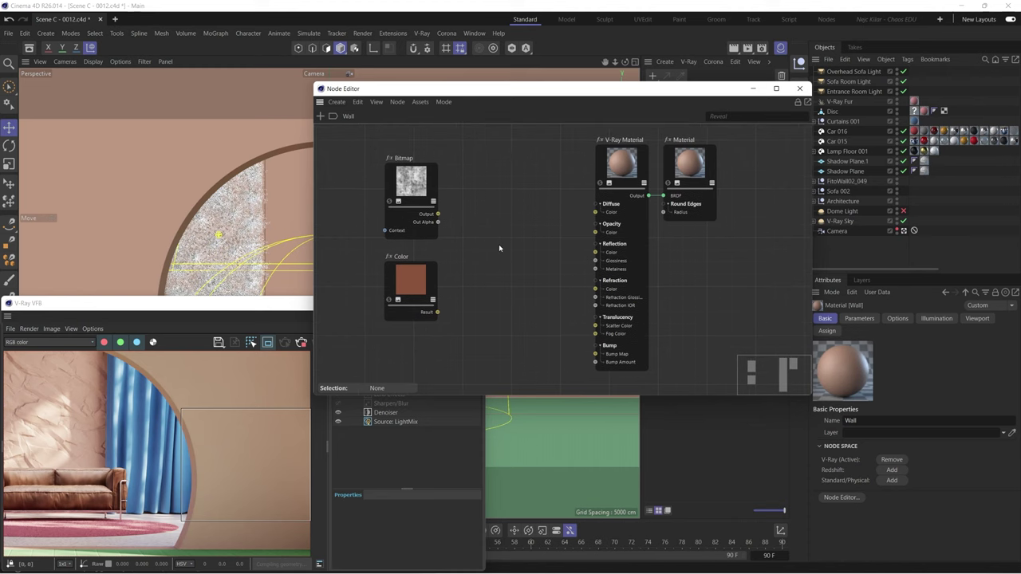
- Add a Layered node from the Color category between the Bitmap and Color nodes and the V-Ray Material node
{"action": "left_click", "coordinate": [320, 117]}
{"action": "left_click", "coordinate": [348, 232]}
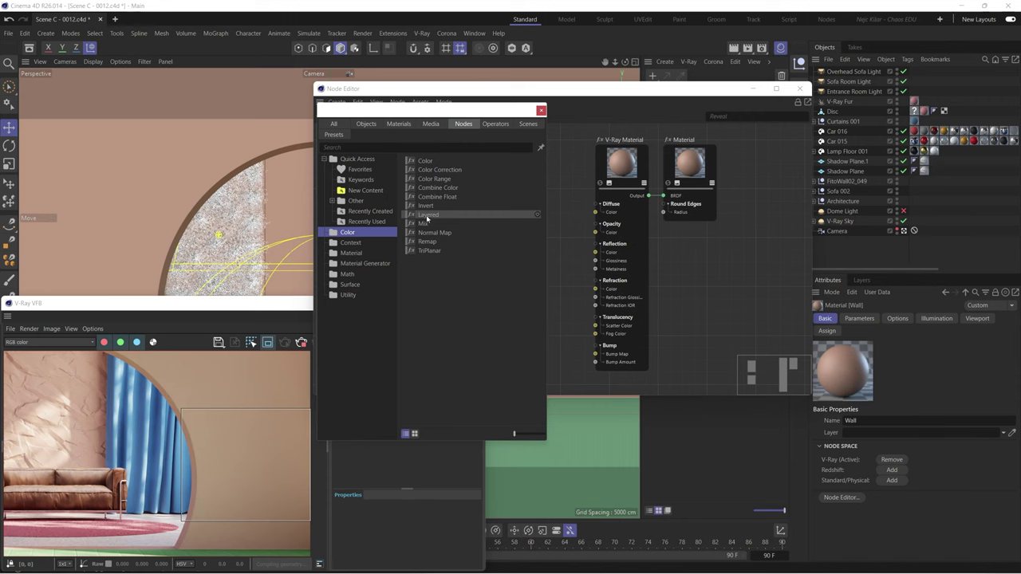
{"action": "left_click", "coordinate": [434, 218]}
{"action": "left_click_drag", "start_coordinate": [434, 217], "coordinate": [505, 200]}
{"action": "left_click", "coordinate": [486, 272]}
{"action": "scroll", "coordinate": [505, 201], "scroll_direction": "up", "scroll_amount": 2}
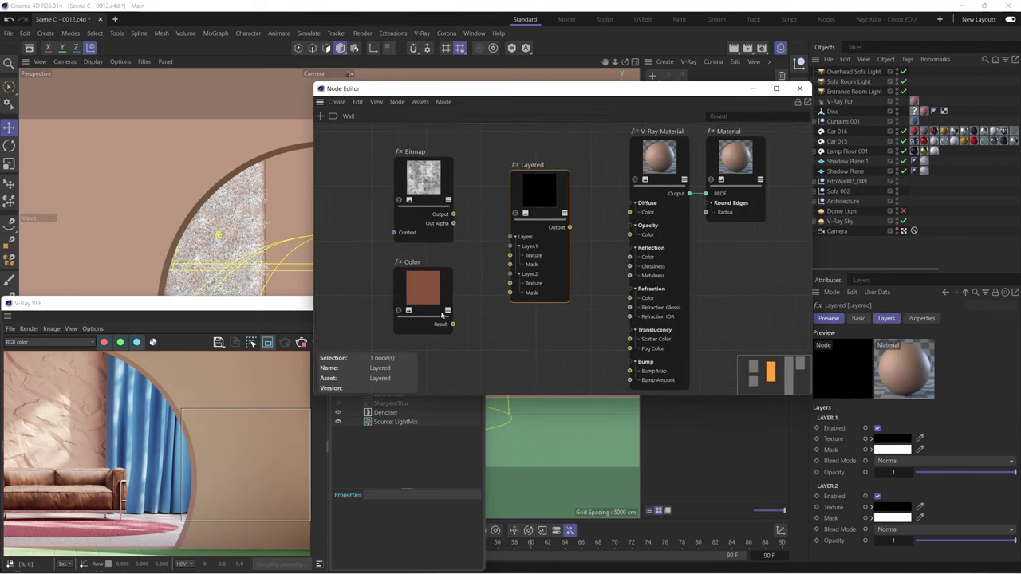
- Connect the Color node's result to the Layer.2 texture and the Bitmap's output to the Layer.1 texture of the Layered node
{"action": "left_click_drag", "start_coordinate": [453, 323], "coordinate": [512, 284]}
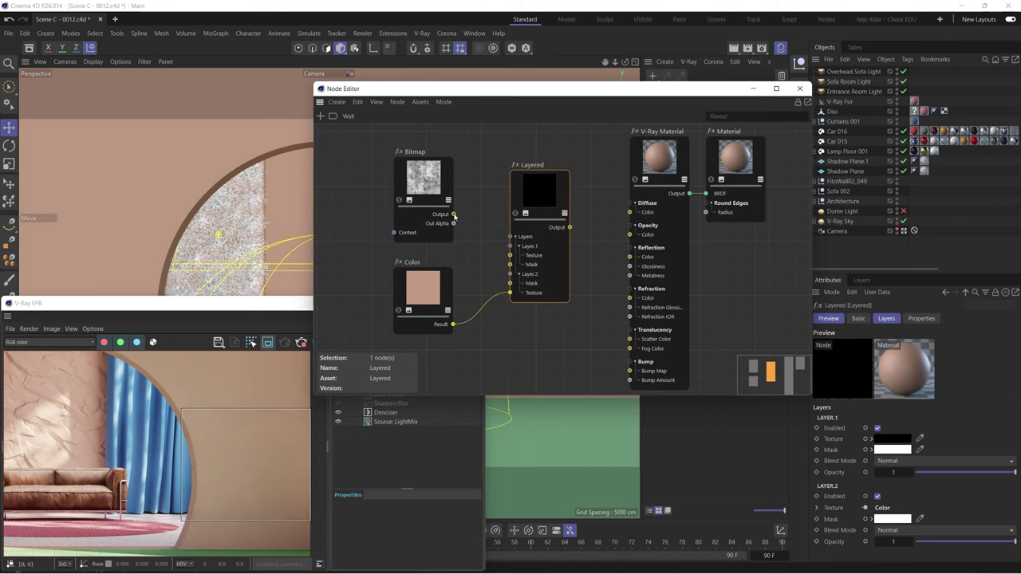
{"action": "left_click_drag", "start_coordinate": [453, 214], "coordinate": [510, 255]}
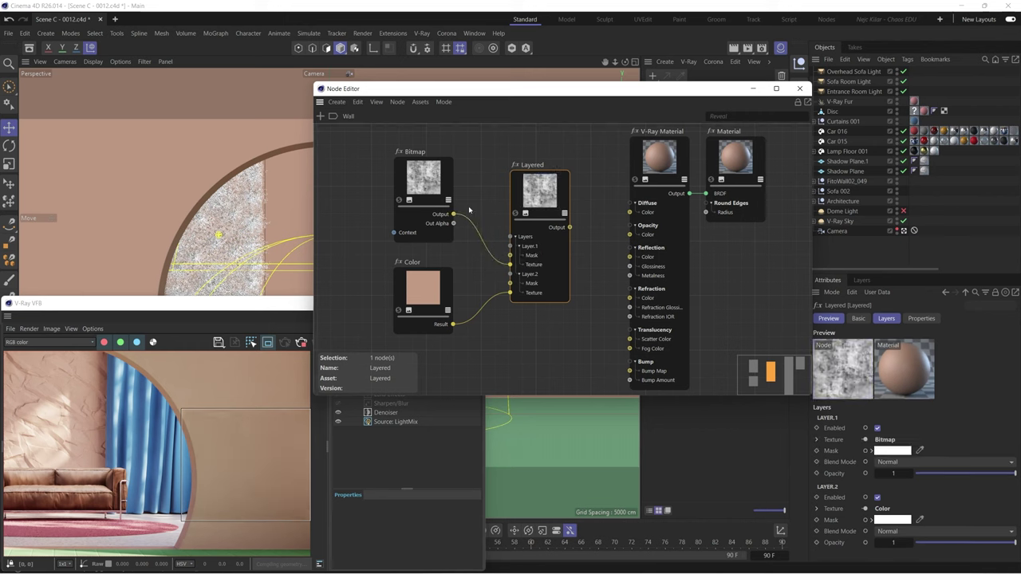
{"action": "scroll", "coordinate": [546, 198], "scroll_direction": "up", "scroll_amount": 2}
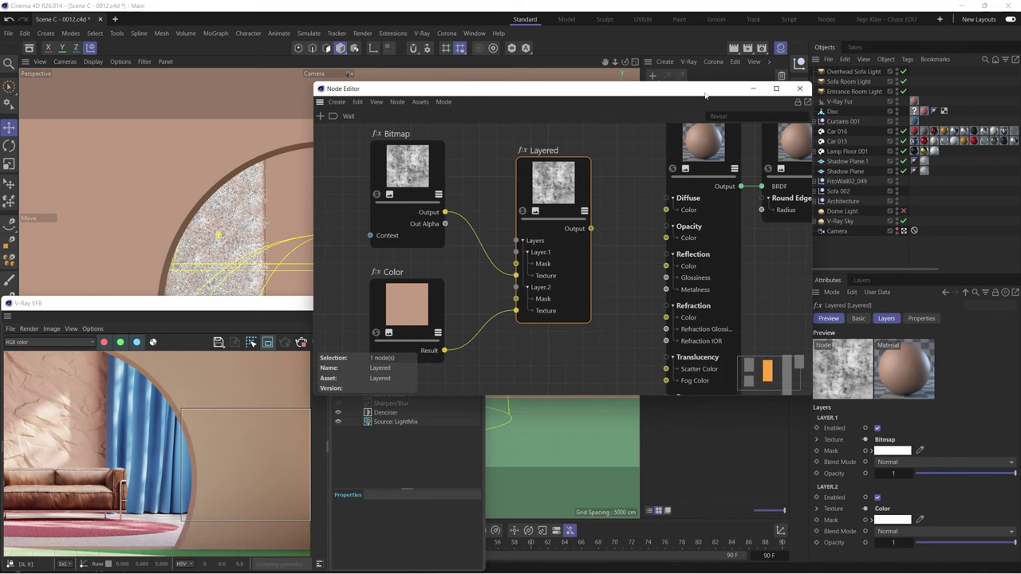
- Set Layer.1 of the Layered node to the Multiply blend mode with an opacity of 0.79
{"action": "left_click_drag", "start_coordinate": [558, 89], "coordinate": [542, 83]}
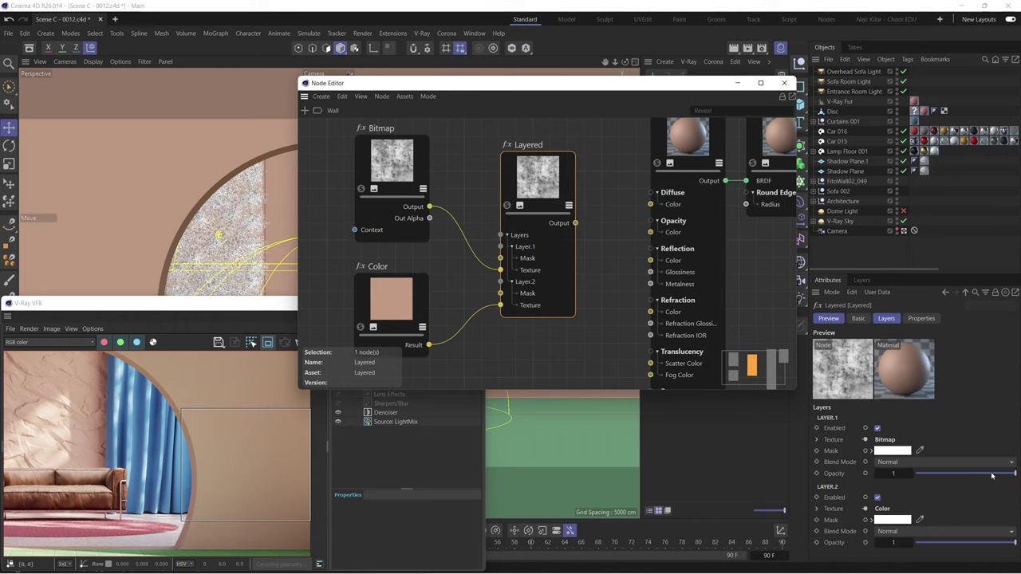
{"action": "left_click_drag", "start_coordinate": [991, 476], "coordinate": [950, 473]}
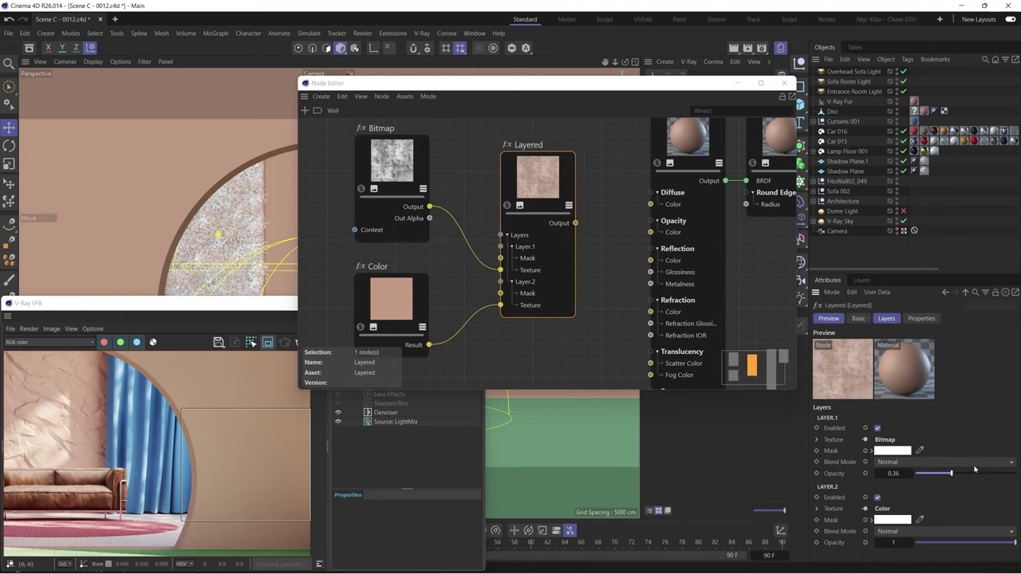
{"action": "left_click", "coordinate": [1005, 462]}
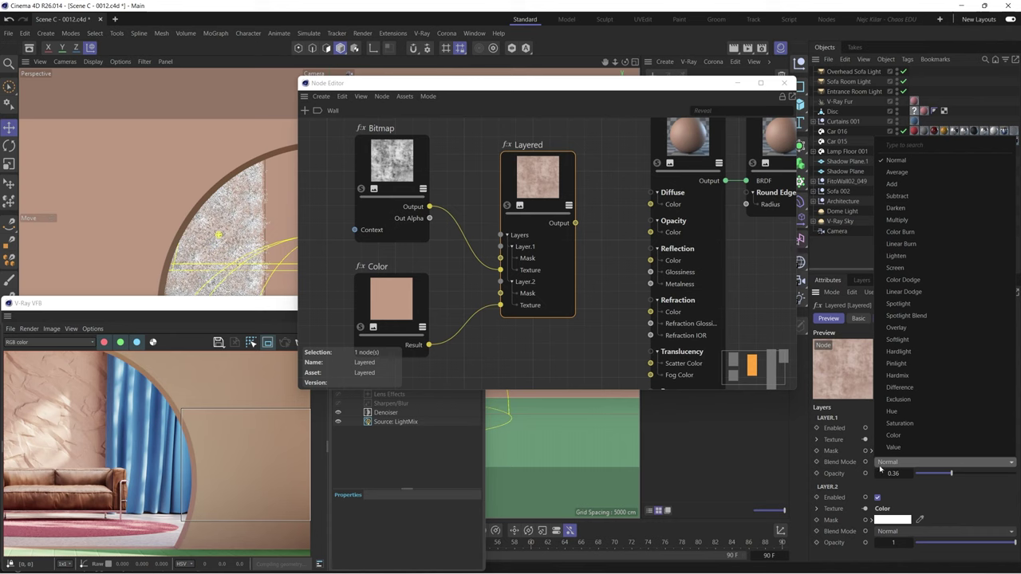
{"action": "left_click", "coordinate": [898, 220]}
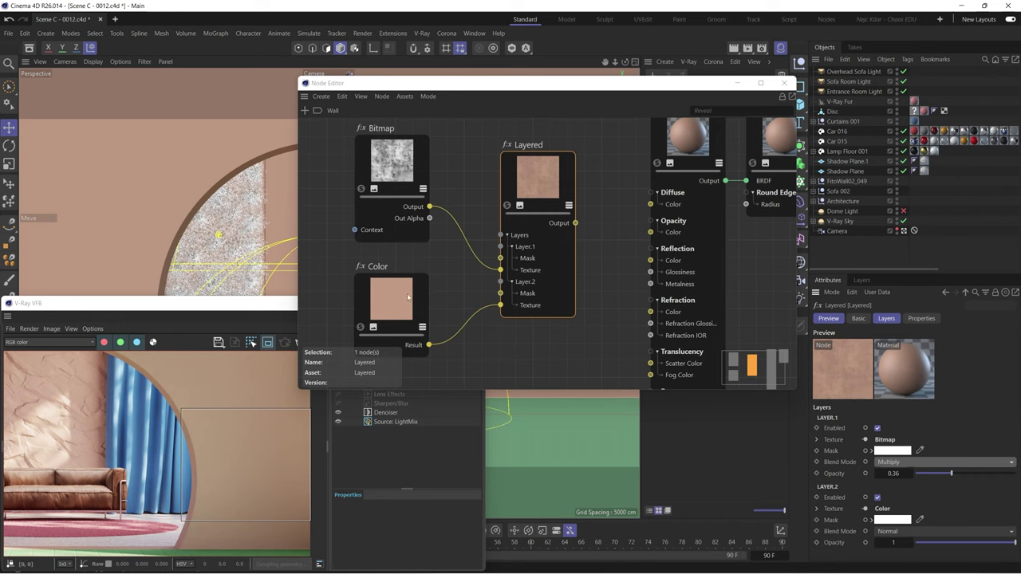
{"action": "left_click_drag", "start_coordinate": [950, 473], "coordinate": [995, 473]}
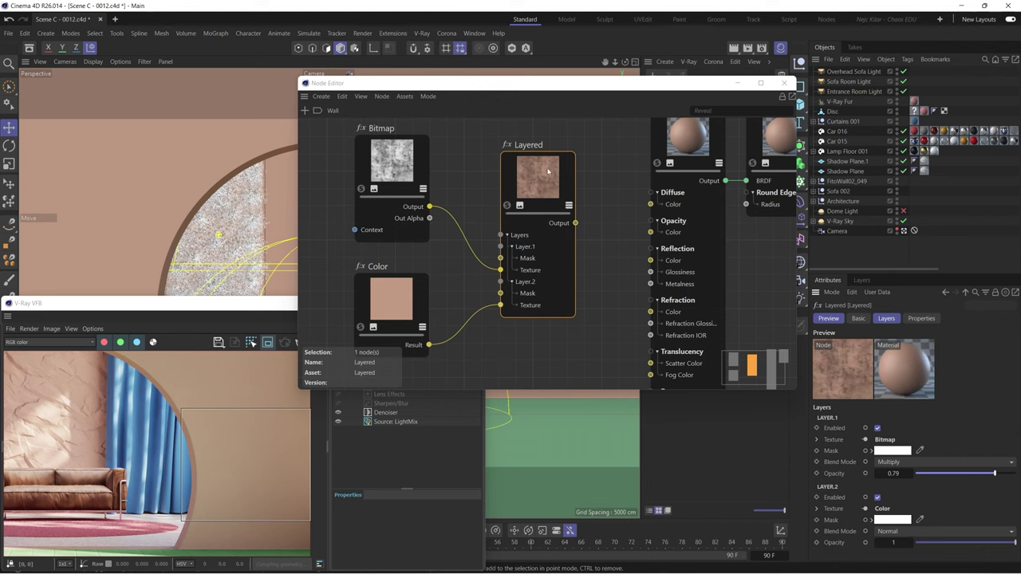
- Connect the Layered node's output to the V-Ray Material's diffuse color and turn off region rendering
{"action": "left_click_drag", "start_coordinate": [575, 223], "coordinate": [651, 205]}
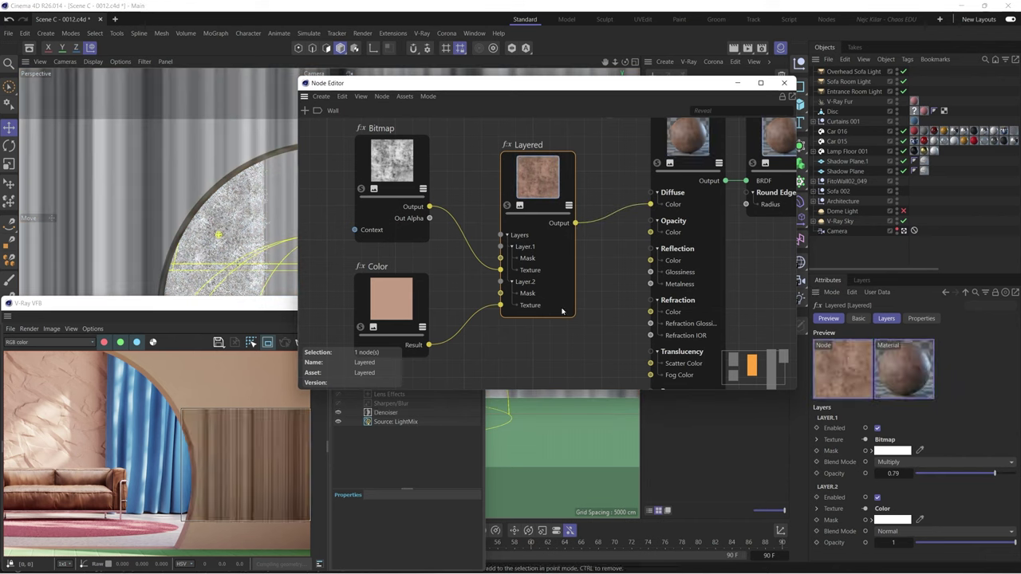
{"action": "left_click", "coordinate": [267, 358]}
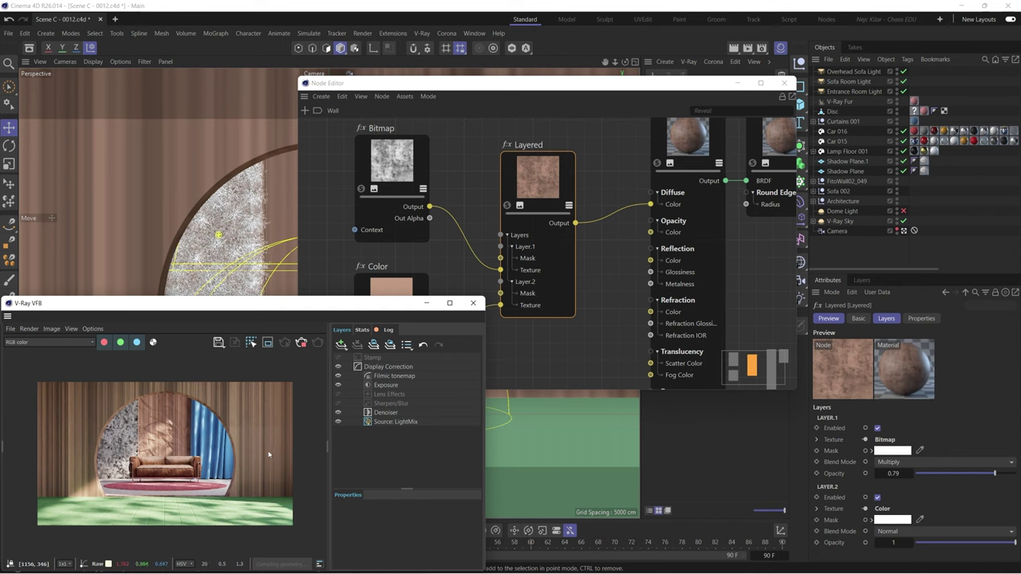
- Select the Wall material's tags, reveal their objects under Architecture, and set the tags' projection to Cubic
{"action": "left_click_drag", "start_coordinate": [689, 90], "coordinate": [534, 80]}
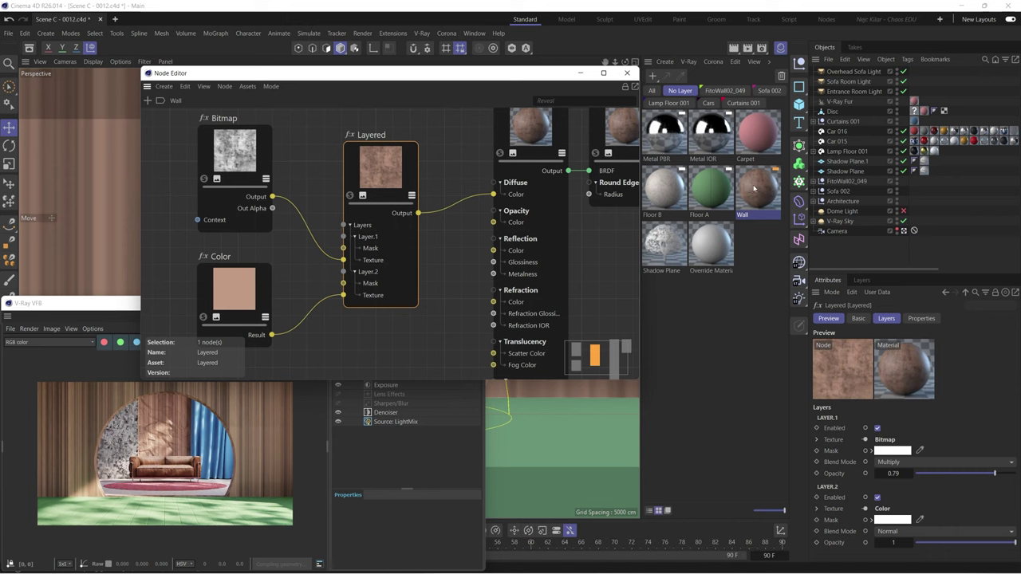
{"action": "right_click", "coordinate": [757, 189]}
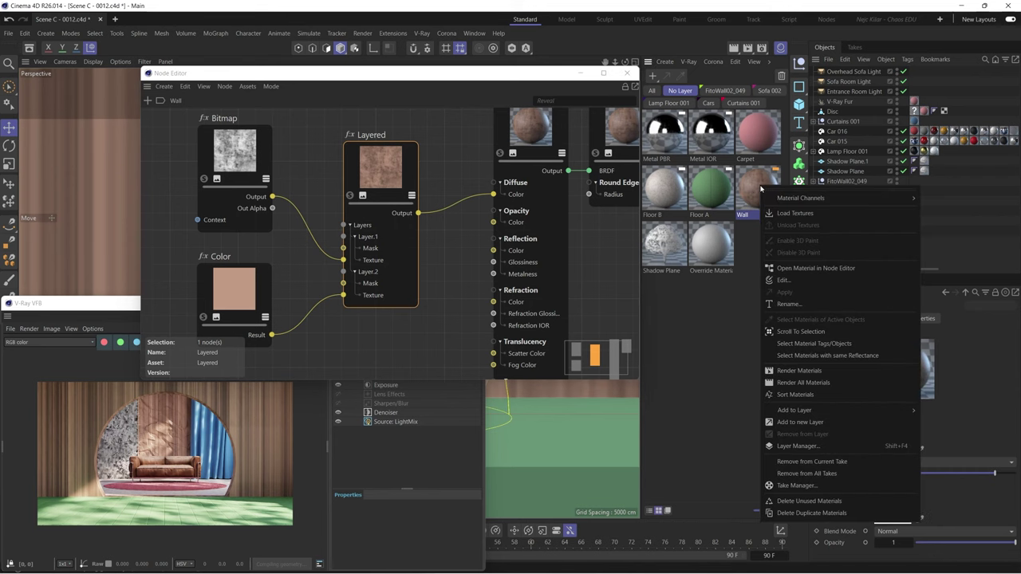
{"action": "left_click", "coordinate": [854, 344]}
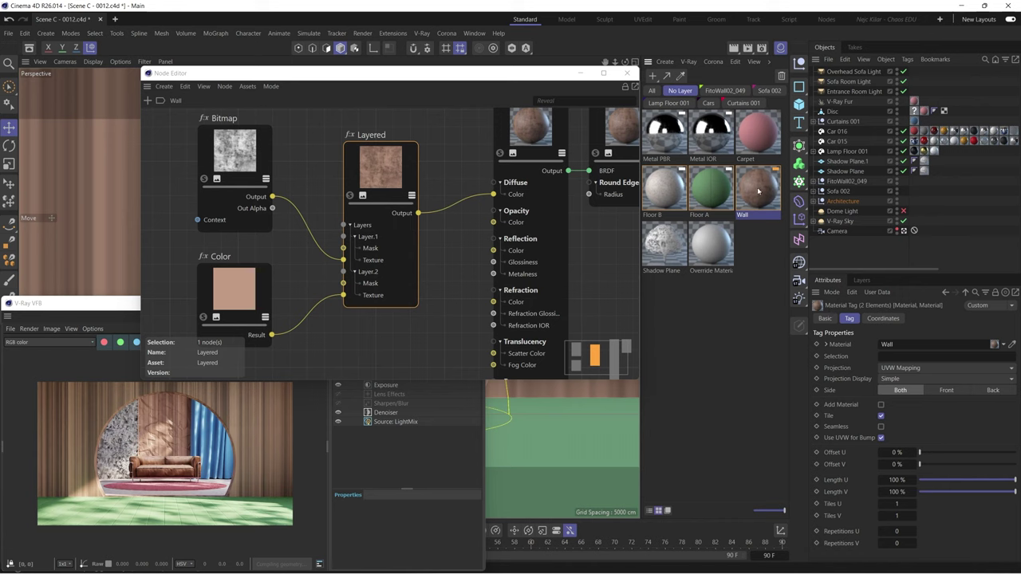
{"action": "left_click", "coordinate": [819, 201]}
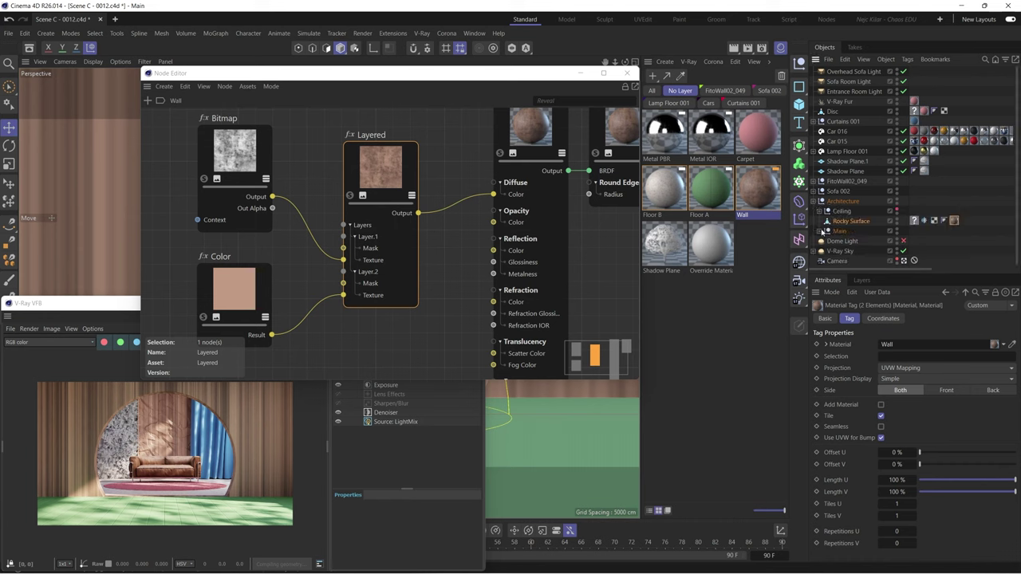
{"action": "left_click", "coordinate": [822, 231]}
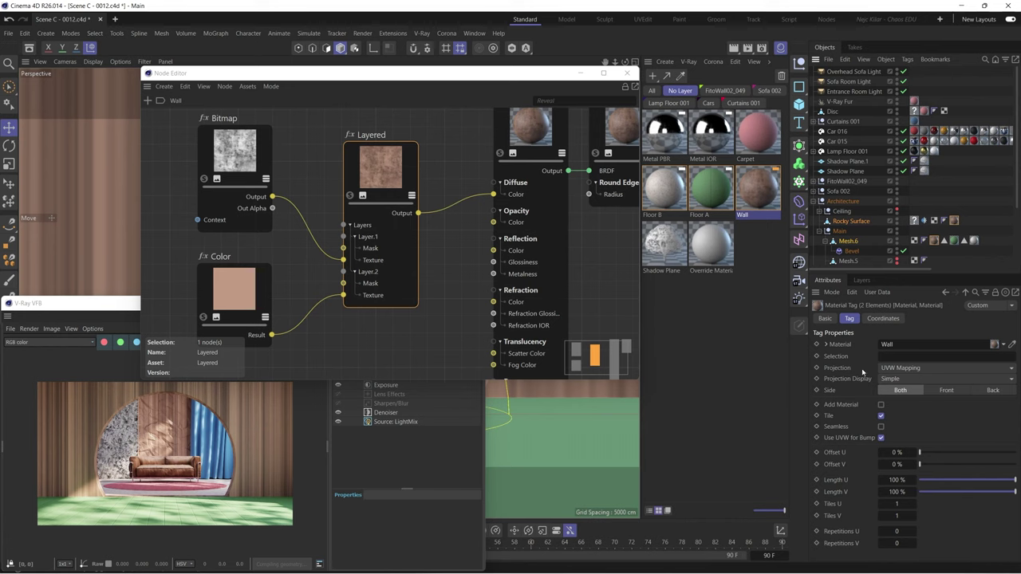
{"action": "left_click", "coordinate": [900, 369]}
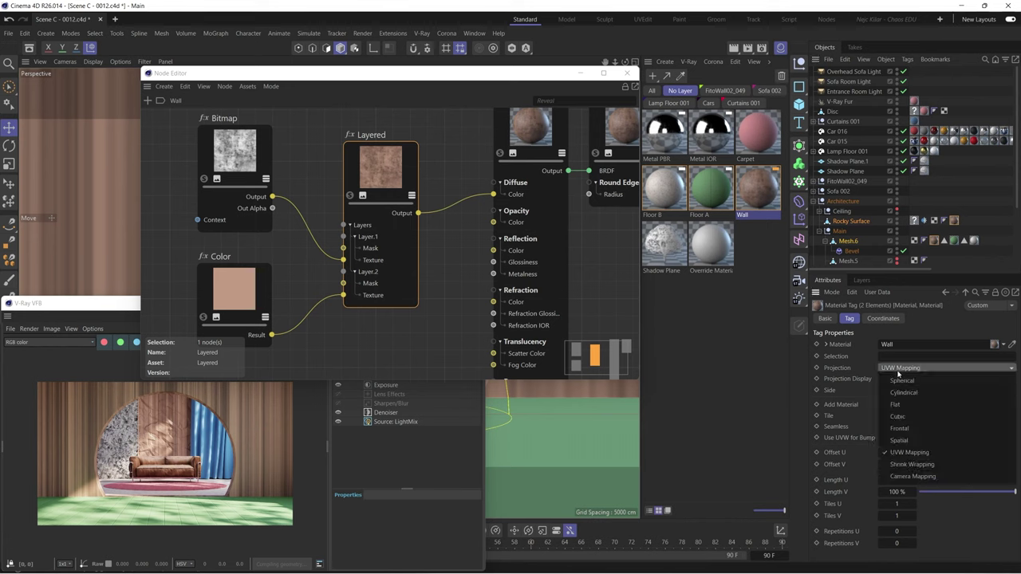
{"action": "left_click", "coordinate": [900, 416]}
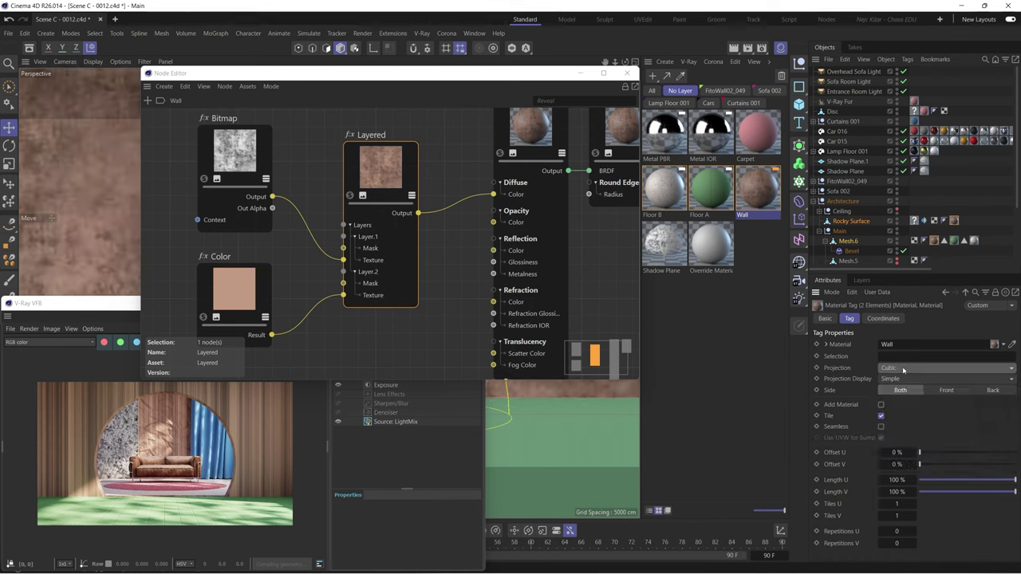
- Check the grunge mapping on the walls in the full render and turn region rendering back on
{"action": "left_click", "coordinate": [245, 428]}
{"action": "scroll", "coordinate": [255, 427], "scroll_direction": "up", "scroll_amount": 3}
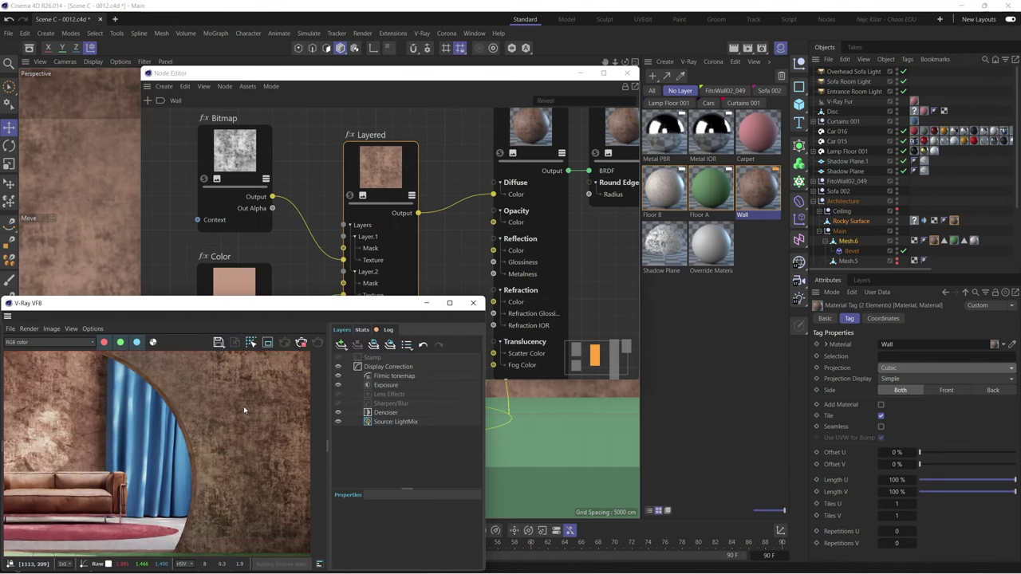
{"action": "scroll", "coordinate": [244, 406], "scroll_direction": "down", "scroll_amount": 3}
{"action": "scroll", "coordinate": [269, 420], "scroll_direction": "up", "scroll_amount": 3}
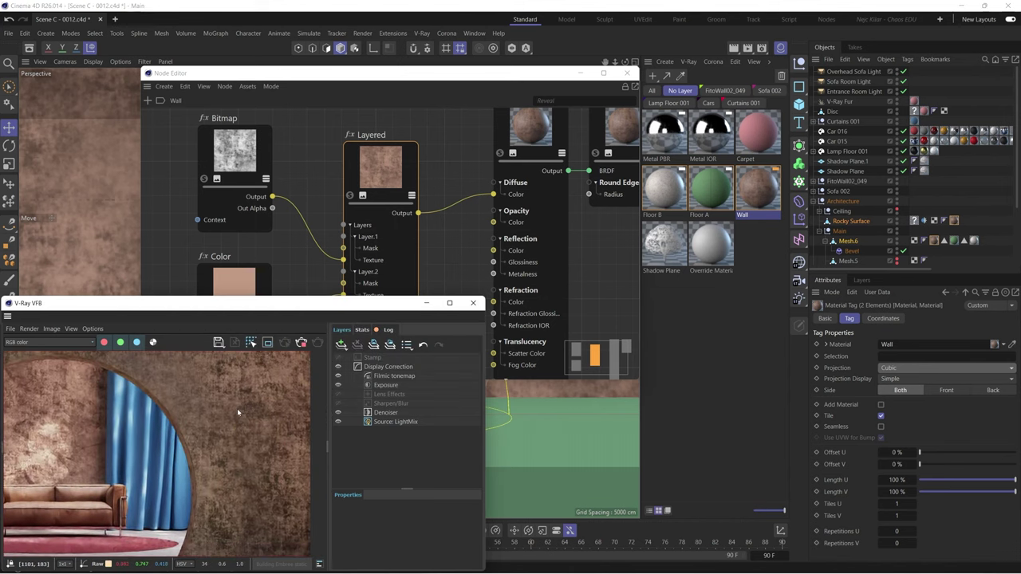
{"action": "scroll", "coordinate": [231, 423], "scroll_direction": "down", "scroll_amount": 3}
{"action": "scroll", "coordinate": [271, 426], "scroll_direction": "up", "scroll_amount": 3}
{"action": "middle_click_drag", "start_coordinate": [271, 428], "coordinate": [238, 432]}
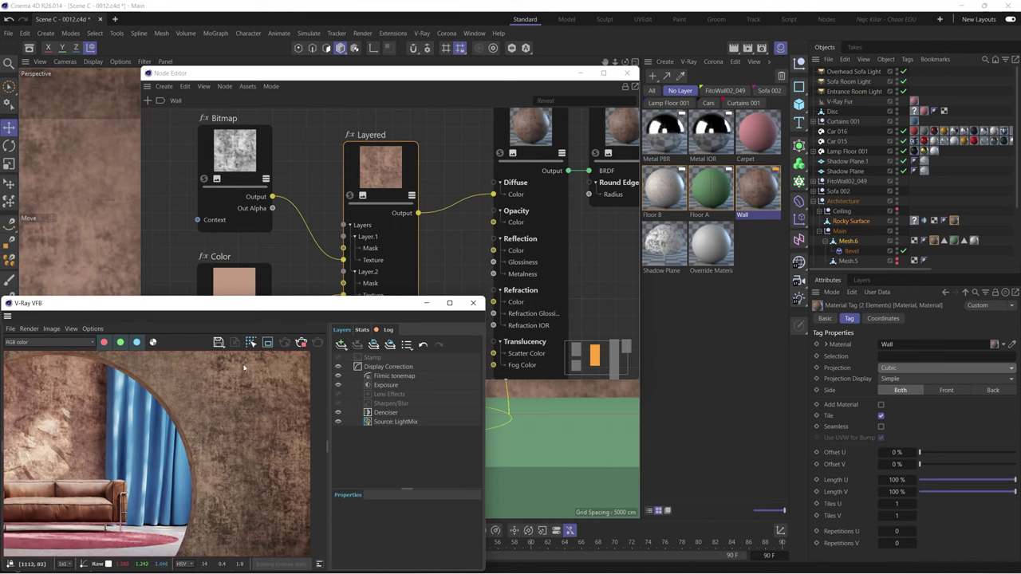
{"action": "left_click", "coordinate": [267, 343]}
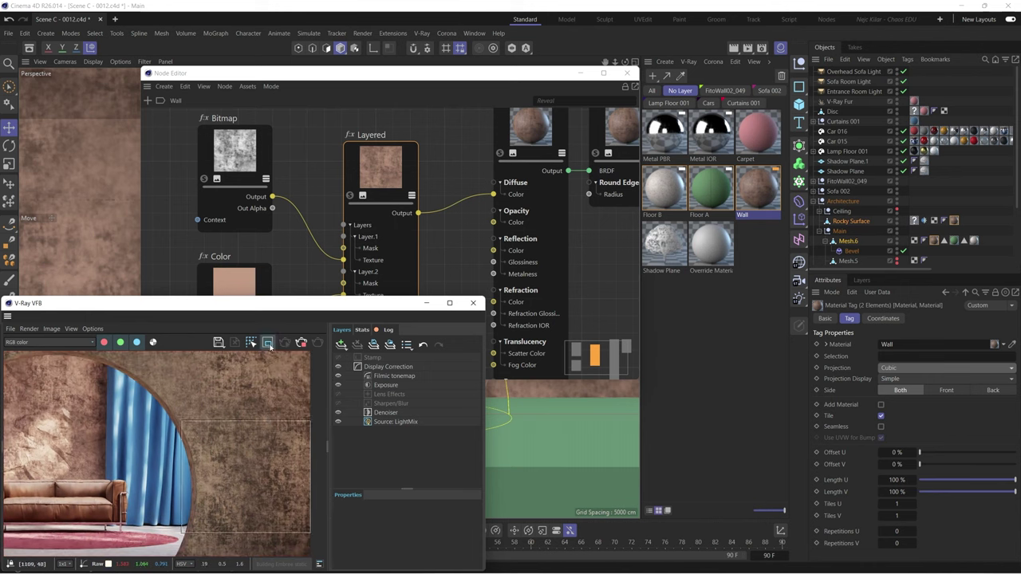
- Lower the opacity of Layer.1 in the Layered node to 0.1, checking the wall in the render
{"action": "left_click", "coordinate": [386, 186]}
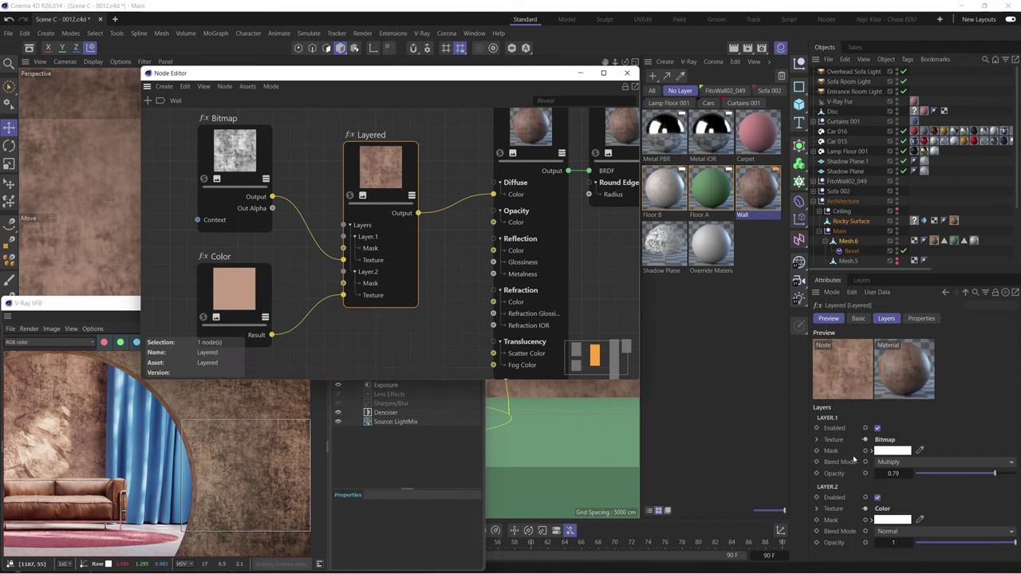
{"action": "left_click", "coordinate": [964, 474]}
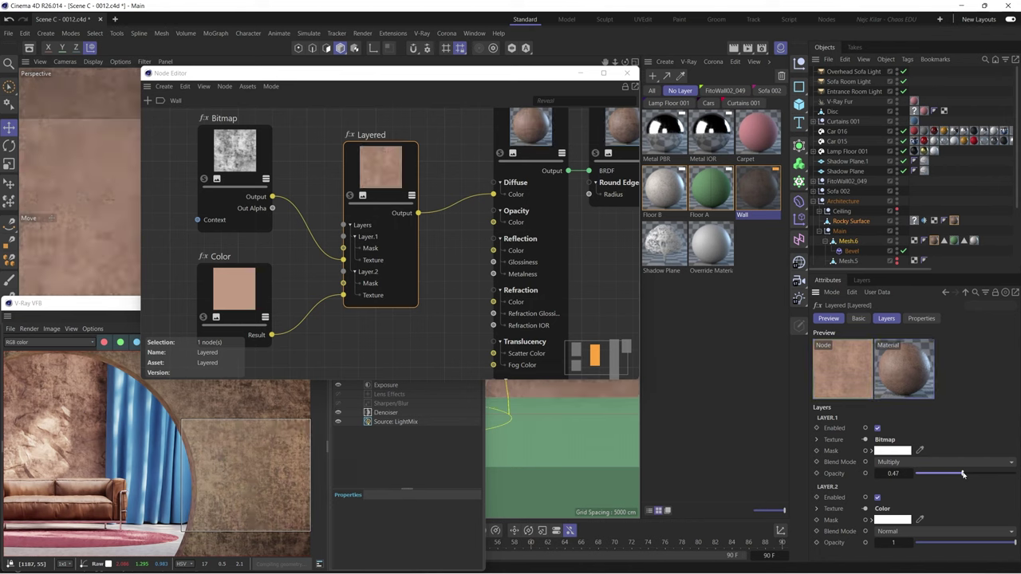
{"action": "left_click_drag", "start_coordinate": [964, 474], "coordinate": [933, 476]}
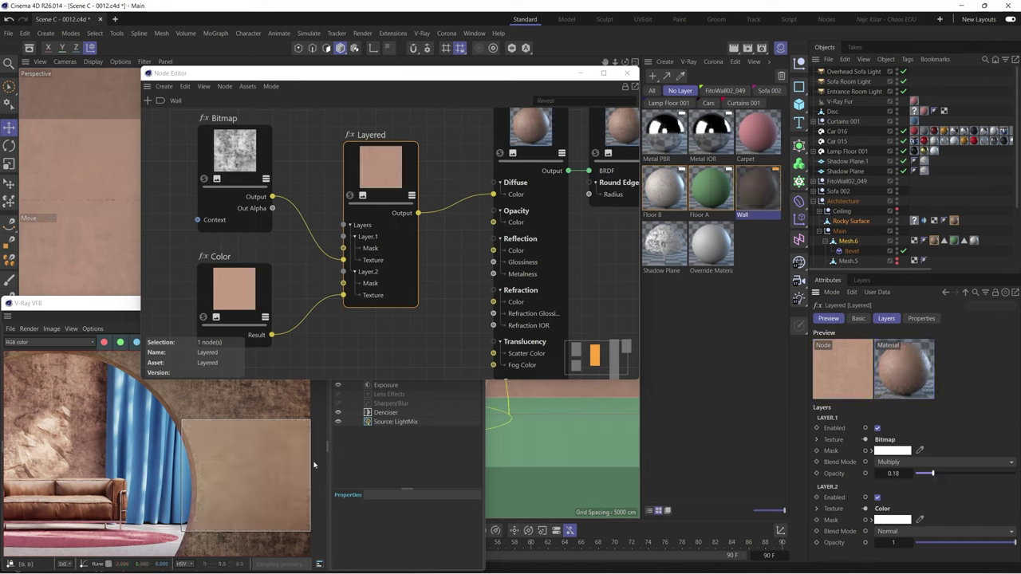
{"action": "left_click", "coordinate": [262, 472]}
{"action": "scroll", "coordinate": [263, 472], "scroll_direction": "up", "scroll_amount": 4}
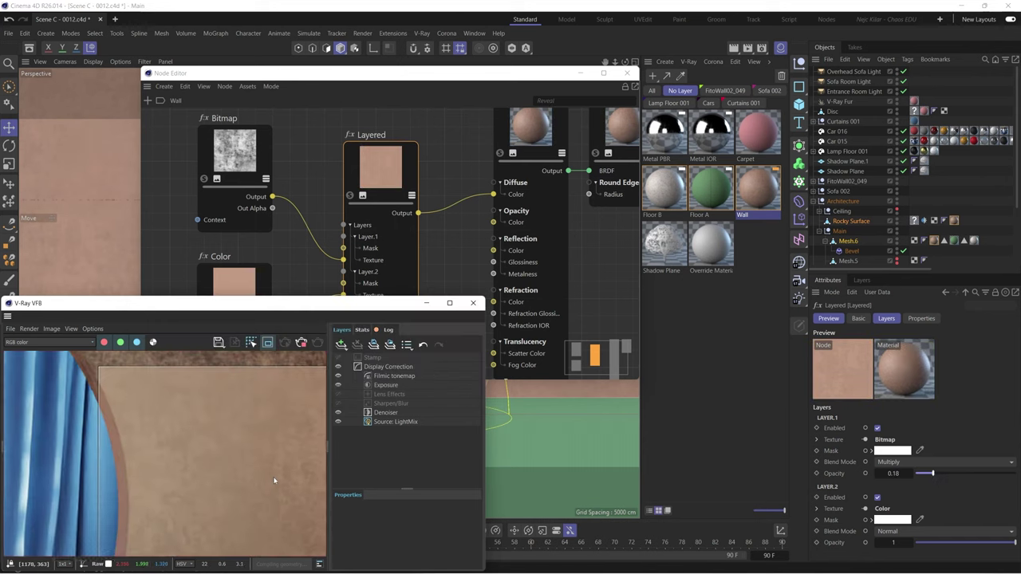
{"action": "left_click_drag", "start_coordinate": [931, 473], "coordinate": [925, 475]}
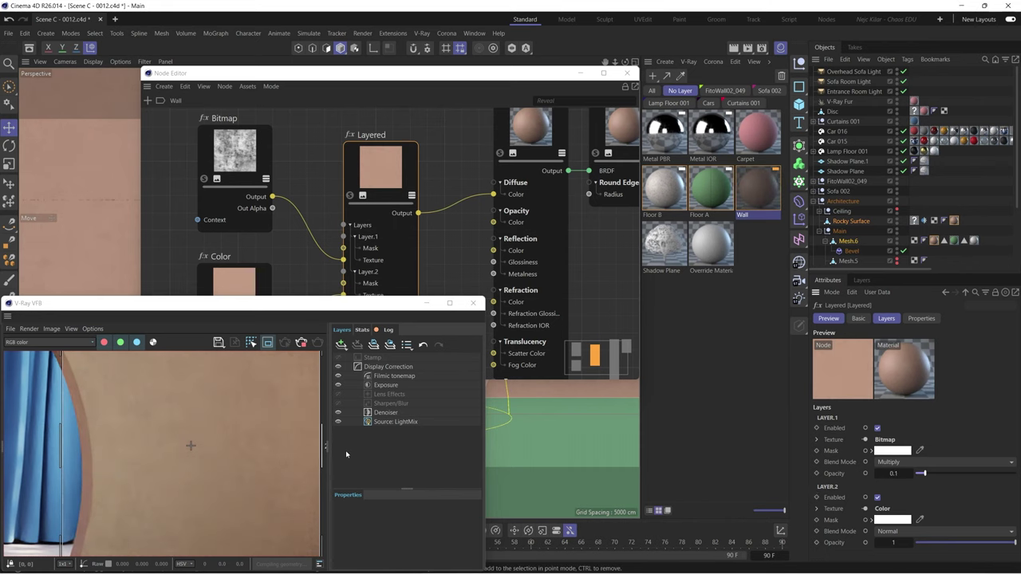
- Examine the wall's color variation in the render, up close and from afar, with region rendering turned off
{"action": "scroll", "coordinate": [243, 457], "scroll_direction": "down", "scroll_amount": 4}
{"action": "scroll", "coordinate": [242, 456], "scroll_direction": "up", "scroll_amount": 2}
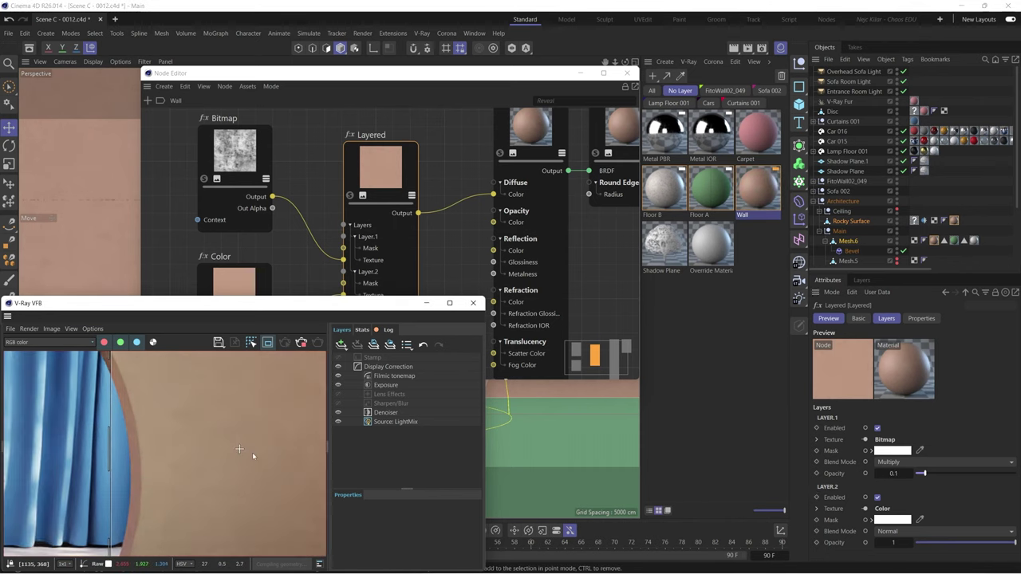
{"action": "scroll", "coordinate": [177, 437], "scroll_direction": "up", "scroll_amount": 2}
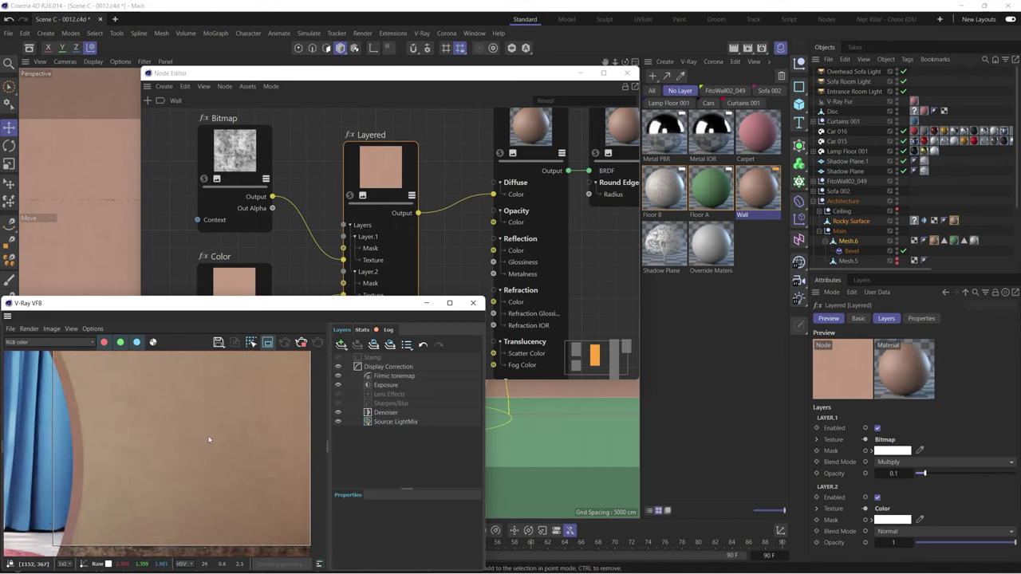
{"action": "scroll", "coordinate": [225, 433], "scroll_direction": "down", "scroll_amount": 3}
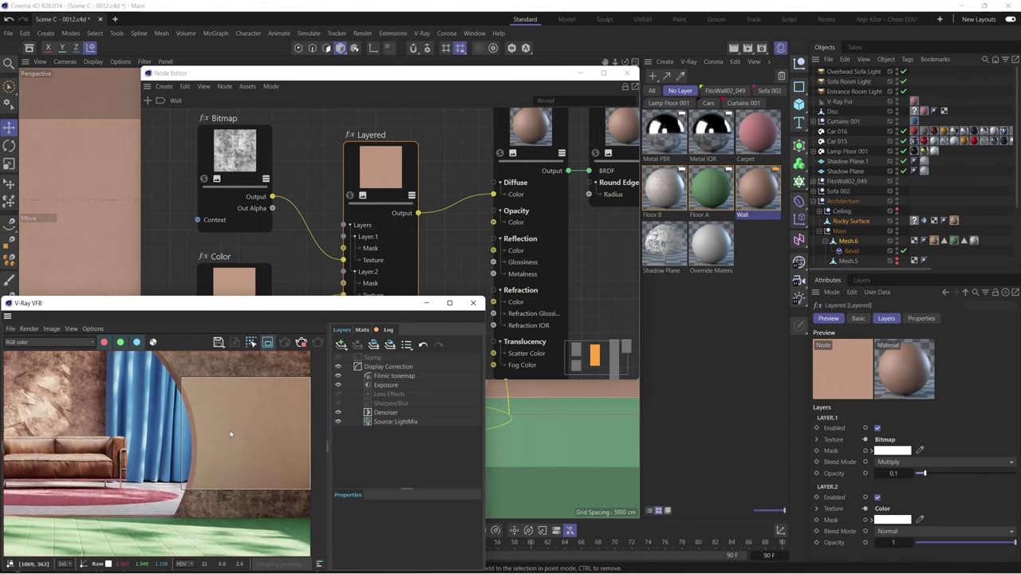
{"action": "left_click", "coordinate": [267, 343]}
{"action": "scroll", "coordinate": [268, 414], "scroll_direction": "up", "scroll_amount": 4}
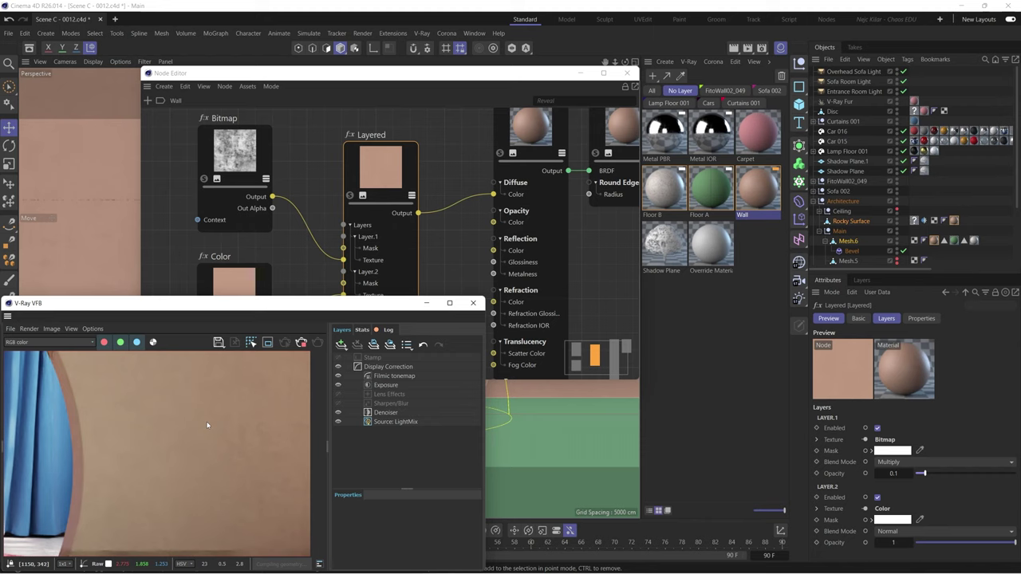
{"action": "scroll", "coordinate": [245, 437], "scroll_direction": "up", "scroll_amount": 2}
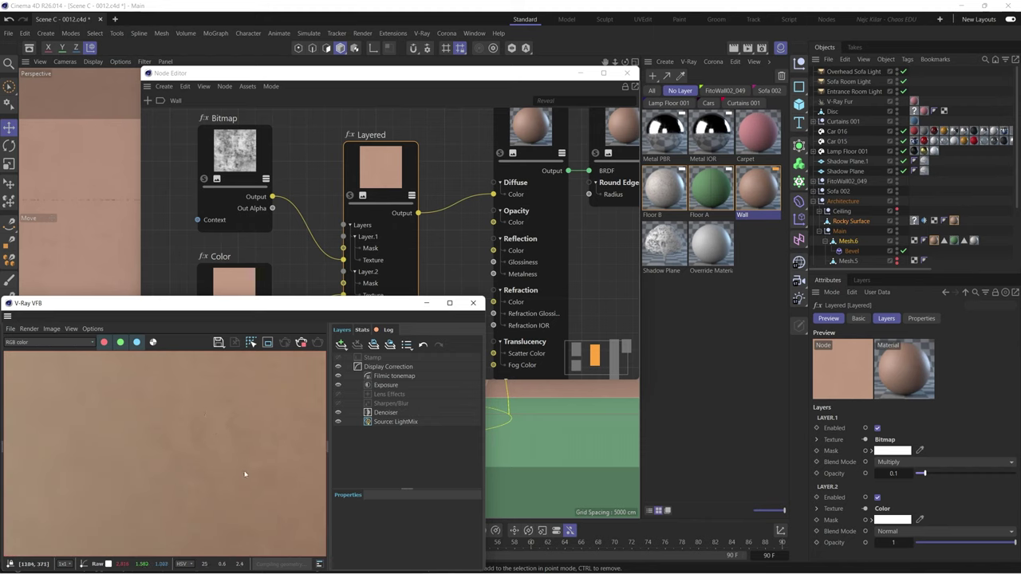
{"action": "scroll", "coordinate": [209, 418], "scroll_direction": "down", "scroll_amount": 1}
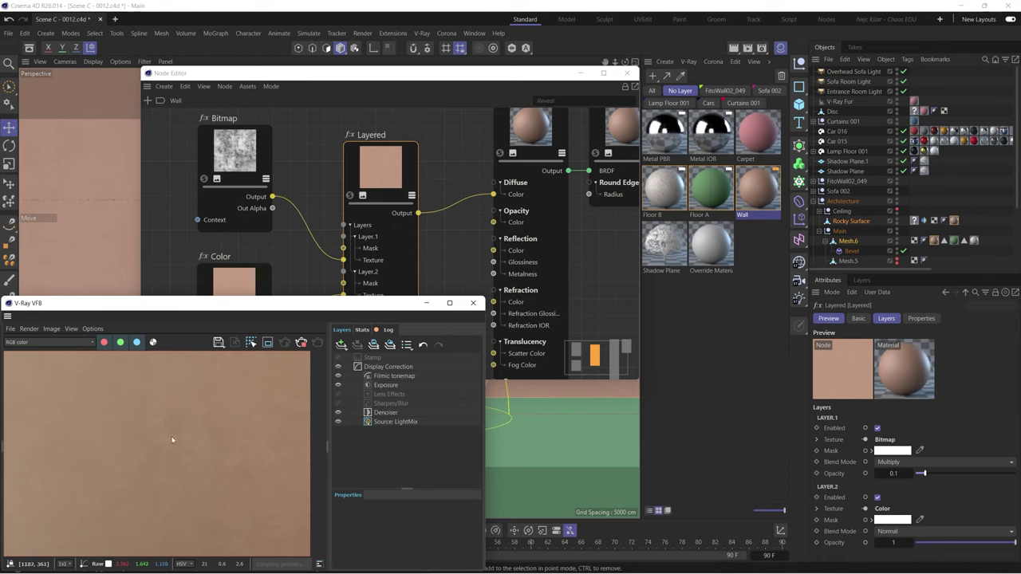
{"action": "scroll", "coordinate": [165, 426], "scroll_direction": "up", "scroll_amount": 1}
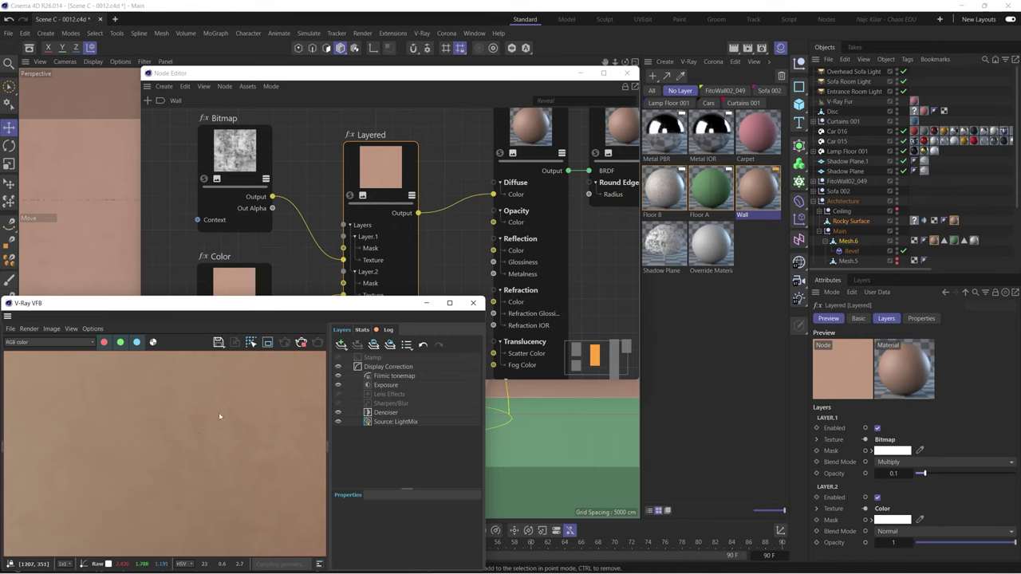
{"action": "scroll", "coordinate": [211, 409], "scroll_direction": "down", "scroll_amount": 1}
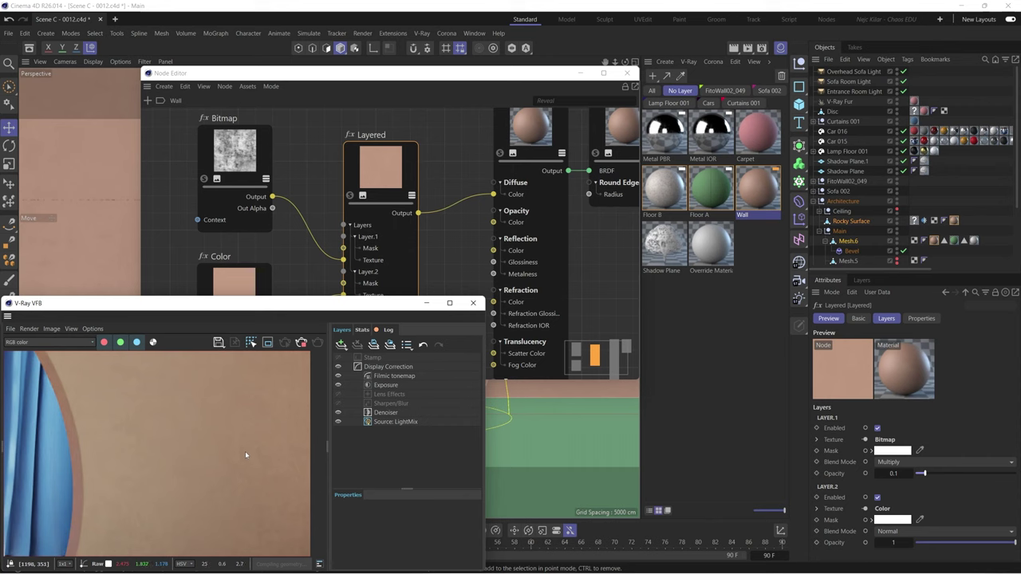
{"action": "scroll", "coordinate": [255, 448], "scroll_direction": "down", "scroll_amount": 5}
{"action": "scroll", "coordinate": [264, 445], "scroll_direction": "up", "scroll_amount": 5}
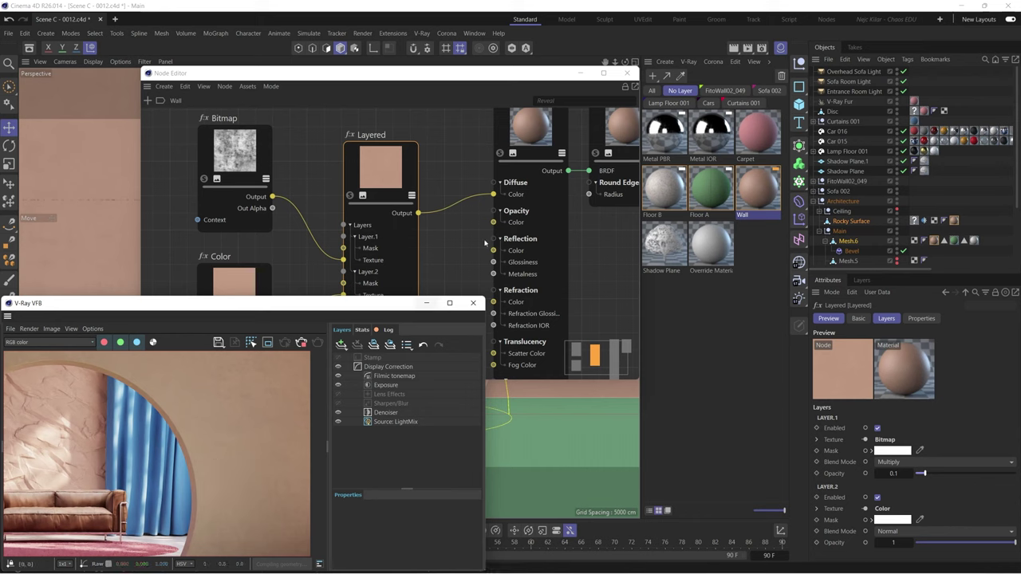
- Limit rendering to a region over the wall beside the arch and inspect the wall surface up close
{"action": "left_click", "coordinate": [268, 343]}
{"action": "left_click_drag", "start_coordinate": [181, 431], "coordinate": [310, 543]}
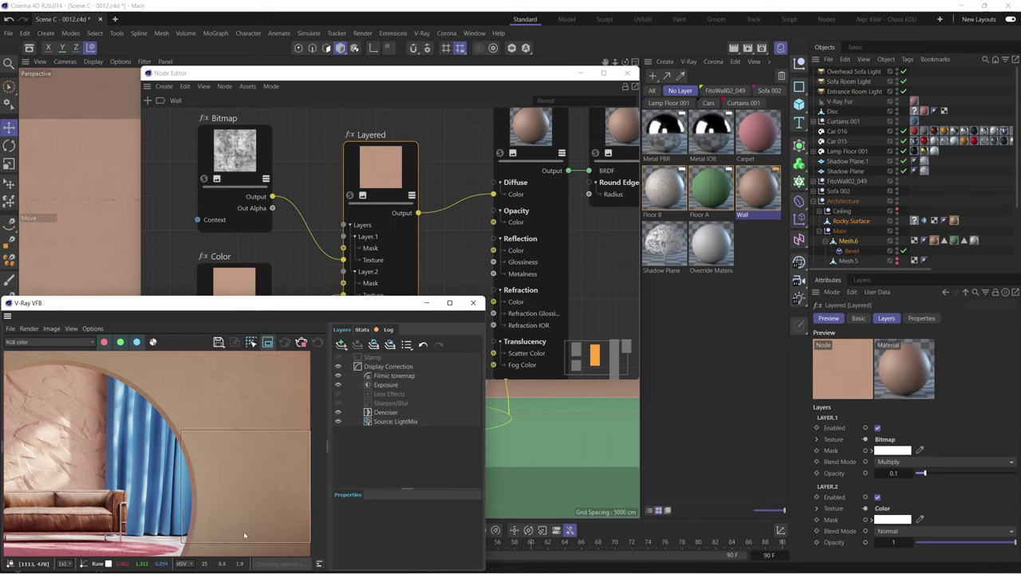
{"action": "left_click_drag", "start_coordinate": [413, 74], "coordinate": [457, 43]}
{"action": "scroll", "coordinate": [412, 241], "scroll_direction": "down", "scroll_amount": 3}
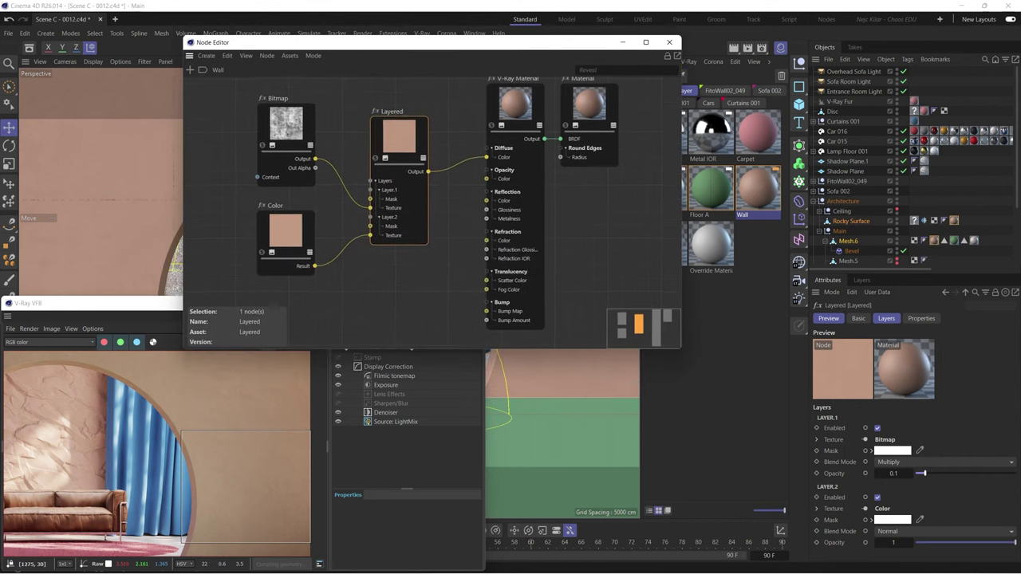
{"action": "left_click", "coordinate": [206, 422]}
{"action": "scroll", "coordinate": [284, 492], "scroll_direction": "up", "scroll_amount": 6}
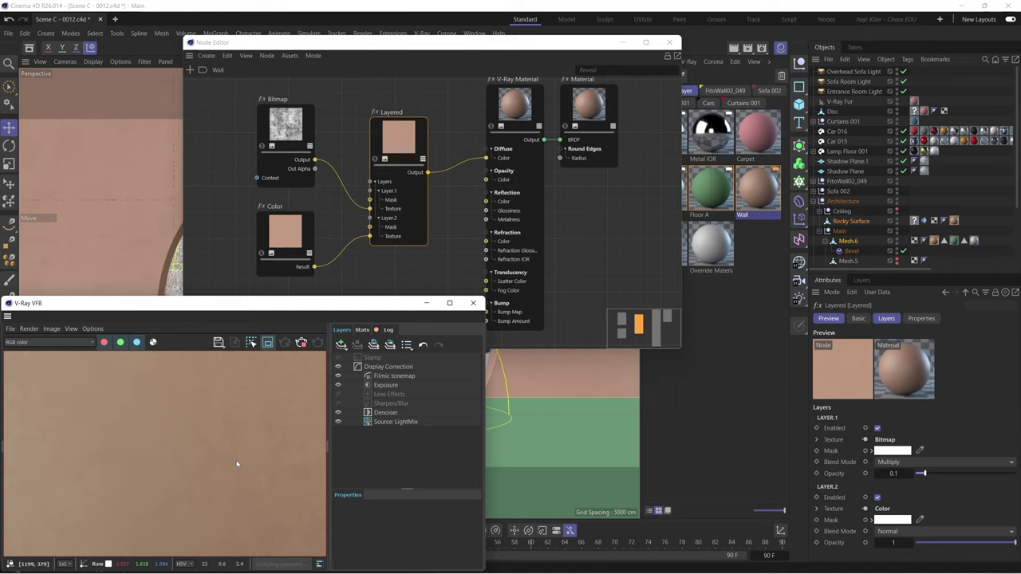
- Examine the wall beside the arch up close and from afar, consult the Bitmap node's settings, and turn off region rendering
{"action": "scroll", "coordinate": [231, 458], "scroll_direction": "down", "scroll_amount": 4}
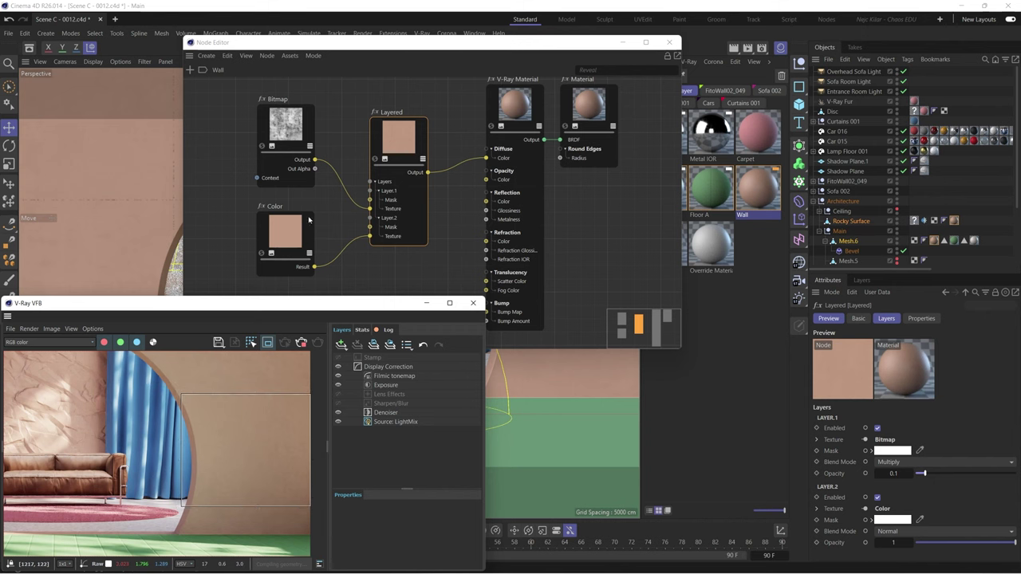
{"action": "left_click_drag", "start_coordinate": [378, 45], "coordinate": [421, 34]}
{"action": "left_click", "coordinate": [321, 117]}
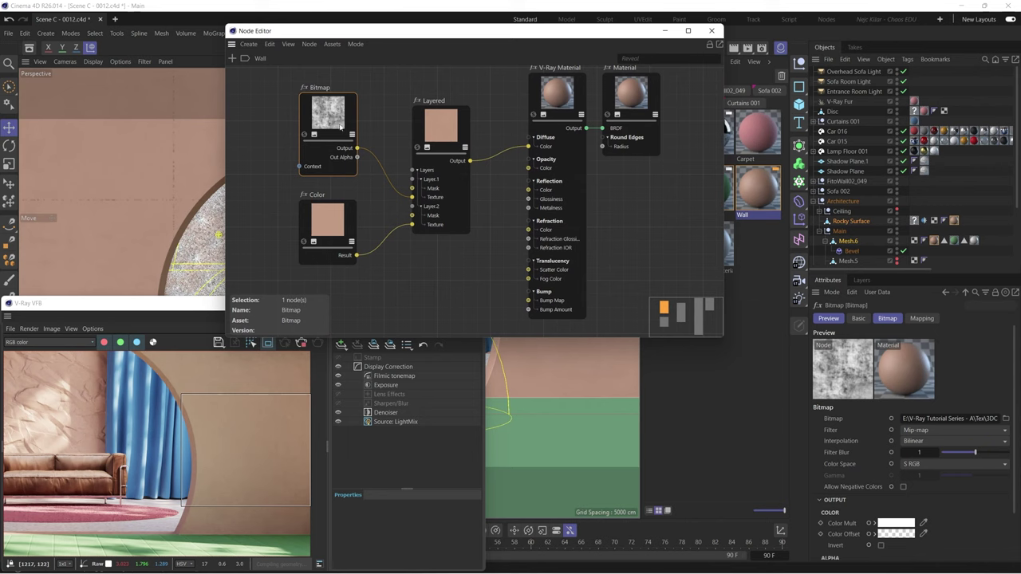
{"action": "scroll", "coordinate": [282, 464], "scroll_direction": "up", "scroll_amount": 1}
{"action": "left_click", "coordinate": [247, 449]}
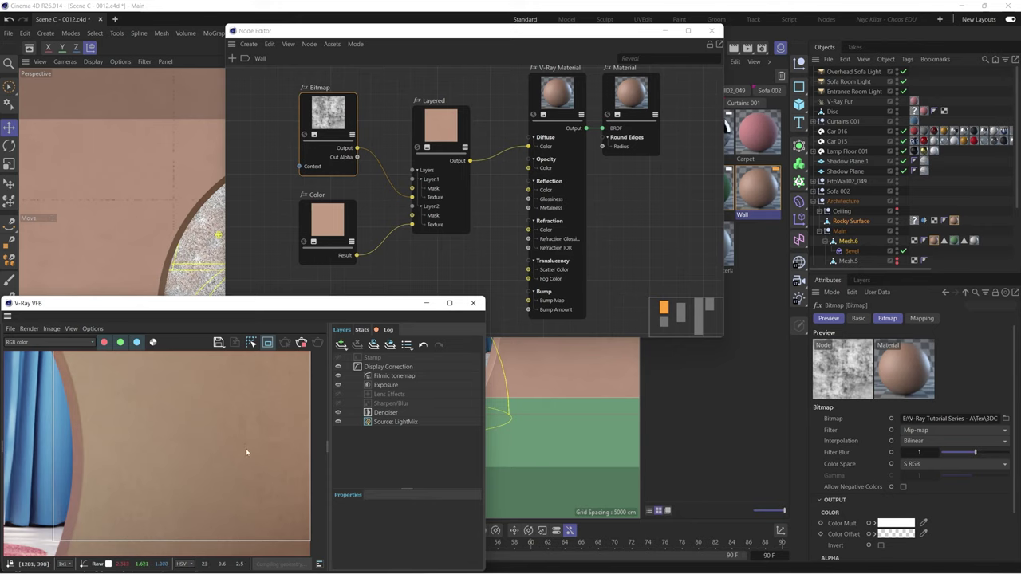
{"action": "scroll", "coordinate": [250, 448], "scroll_direction": "up", "scroll_amount": 1}
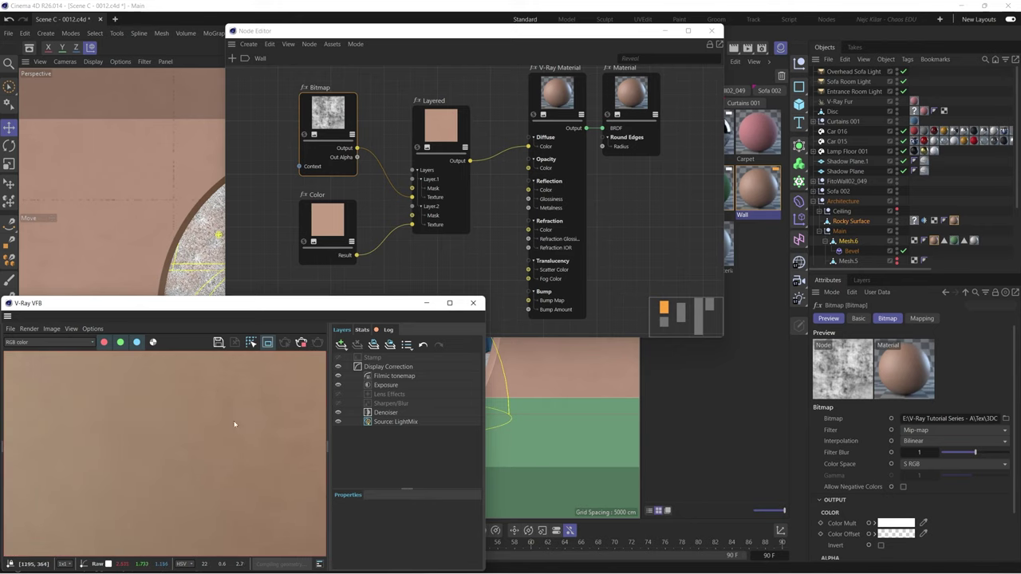
{"action": "scroll", "coordinate": [235, 424], "scroll_direction": "down", "scroll_amount": 1}
{"action": "scroll", "coordinate": [250, 421], "scroll_direction": "up", "scroll_amount": 2}
{"action": "scroll", "coordinate": [237, 426], "scroll_direction": "down", "scroll_amount": 2}
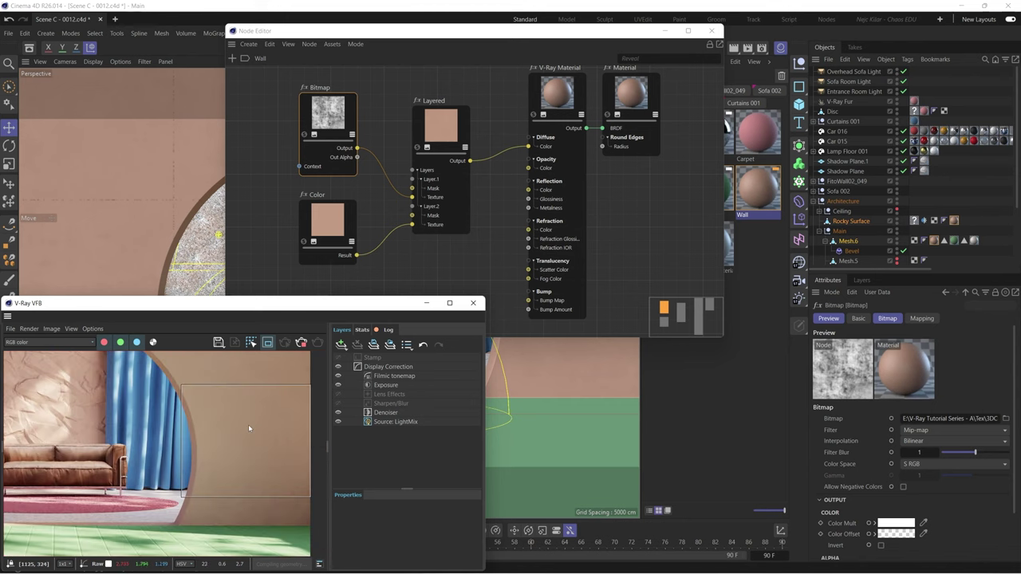
{"action": "left_click", "coordinate": [268, 342]}
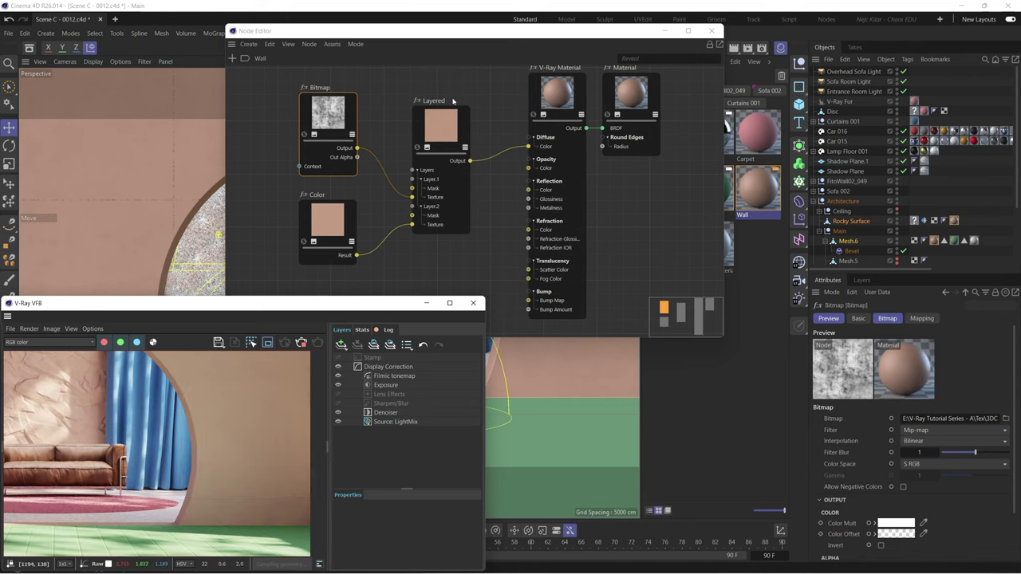
- Switch the viewport to the Default Camera, frame the wall corner up close, and limit rendering to a region over it
{"action": "left_click_drag", "start_coordinate": [391, 32], "coordinate": [624, 214]}
{"action": "left_click", "coordinate": [314, 74]}
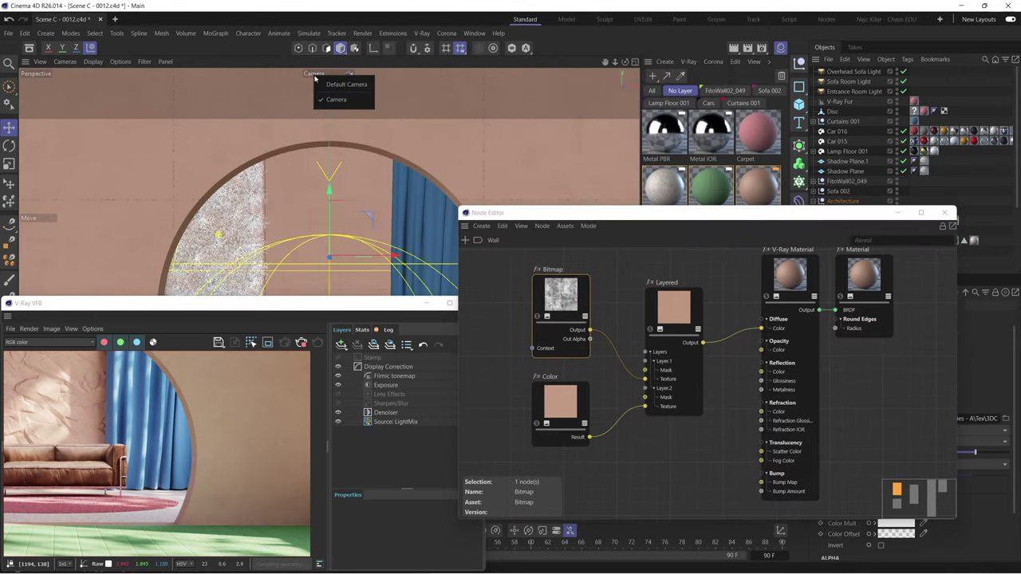
{"action": "left_click", "coordinate": [345, 84]}
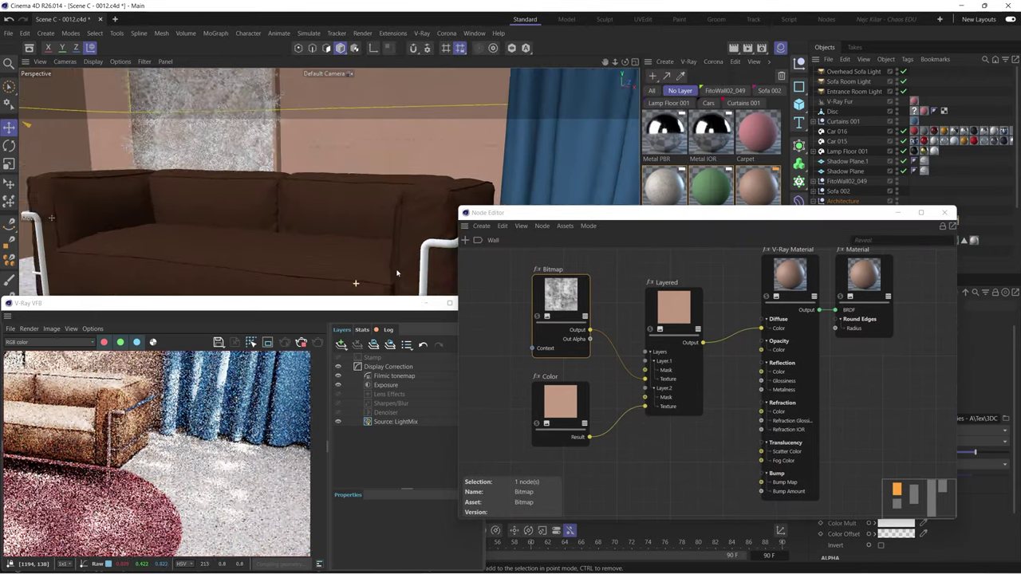
{"action": "middle_click_drag", "start_coordinate": [396, 273], "coordinate": [374, 181]}
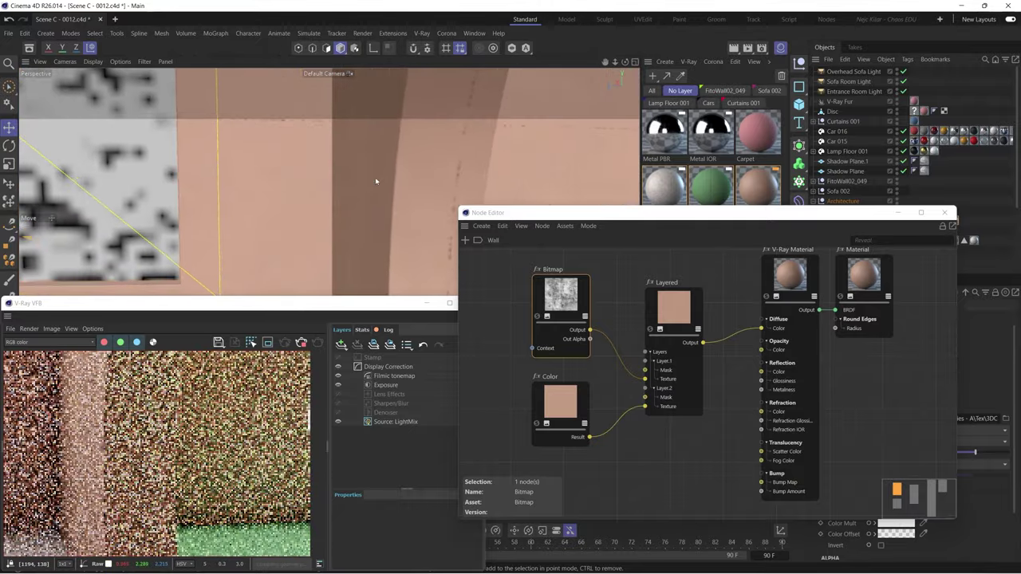
{"action": "left_click", "coordinate": [273, 374]}
{"action": "left_click", "coordinate": [267, 342]}
{"action": "left_click_drag", "start_coordinate": [74, 365], "coordinate": [279, 521]}
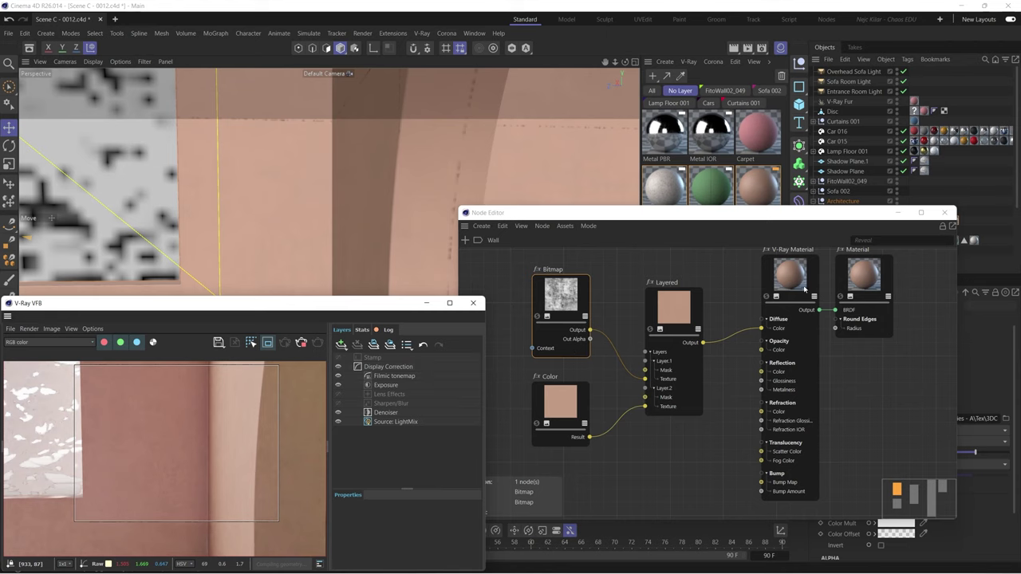
- Set the Wall V-Ray Material's reflection Glossiness to 1 and widen the render region over the wall corner
{"action": "left_click", "coordinate": [789, 263]}
{"action": "left_click_drag", "start_coordinate": [795, 213], "coordinate": [528, 68]}
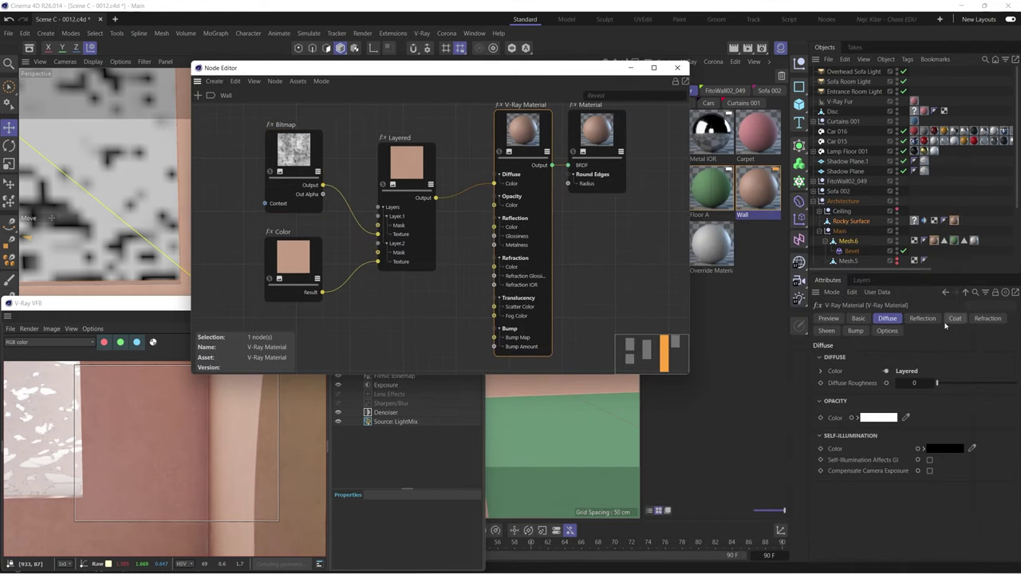
{"action": "left_click_drag", "start_coordinate": [969, 378], "coordinate": [1016, 378]}
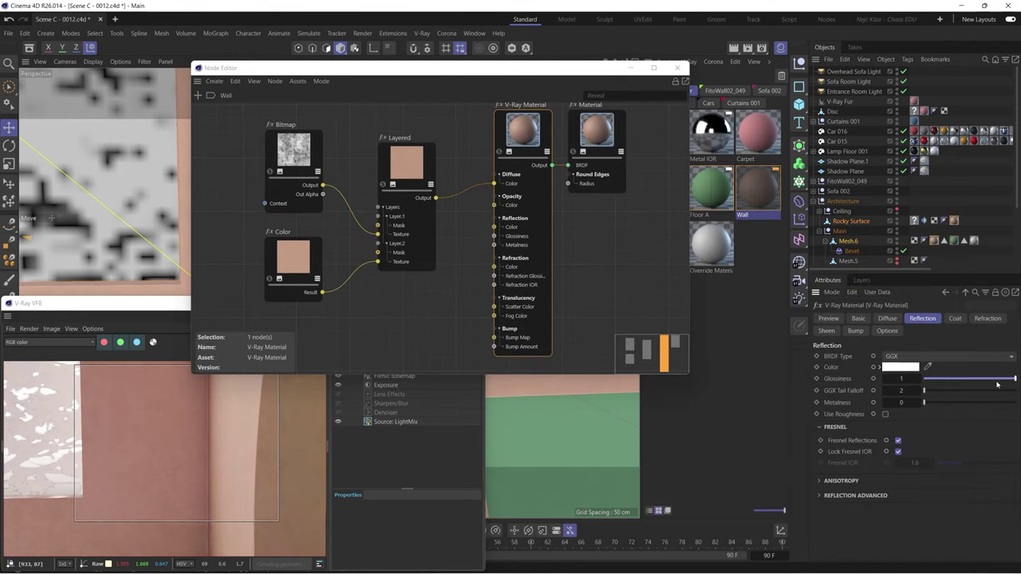
{"action": "left_click", "coordinate": [229, 411]}
{"action": "left_click_drag", "start_coordinate": [279, 431], "coordinate": [311, 440]}
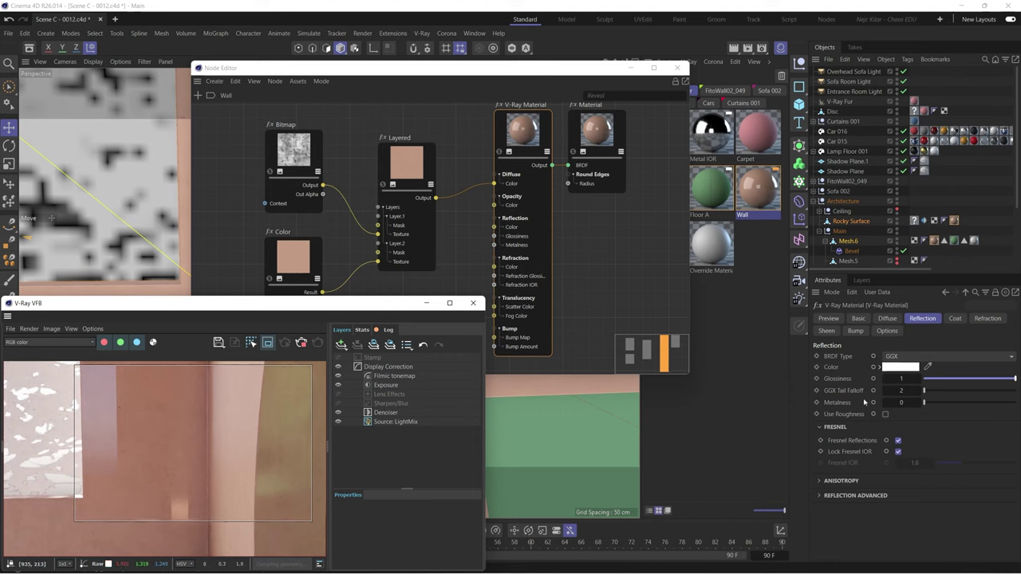
- Connect the grunge Bitmap's output directly to the V-Ray Material's reflection Glossiness and inspect the wall's reflections up close
{"action": "left_click", "coordinate": [470, 265]}
{"action": "scroll", "coordinate": [463, 231], "scroll_direction": "down", "scroll_amount": 3}
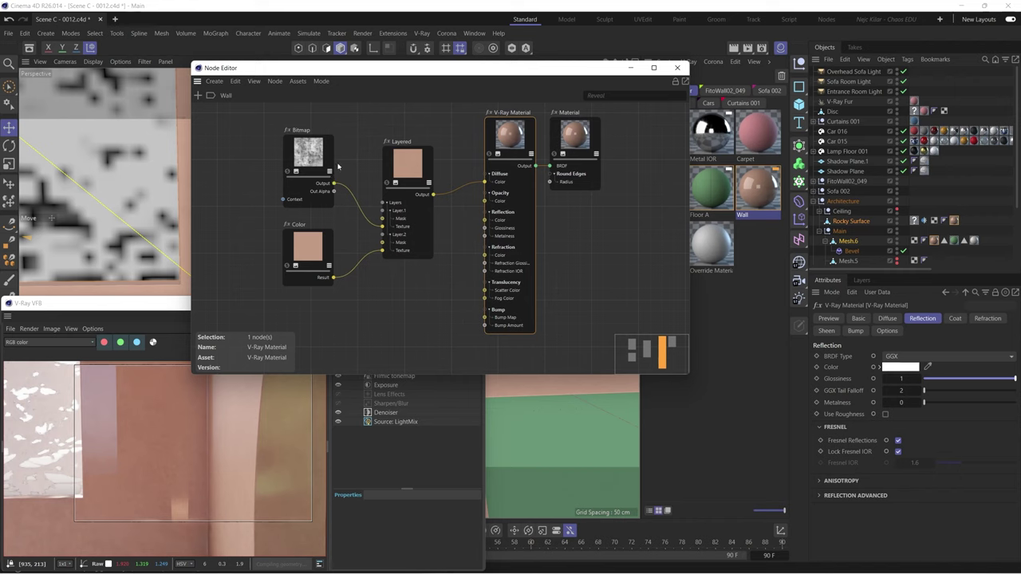
{"action": "left_click_drag", "start_coordinate": [334, 184], "coordinate": [484, 229]}
{"action": "left_click", "coordinate": [194, 434]}
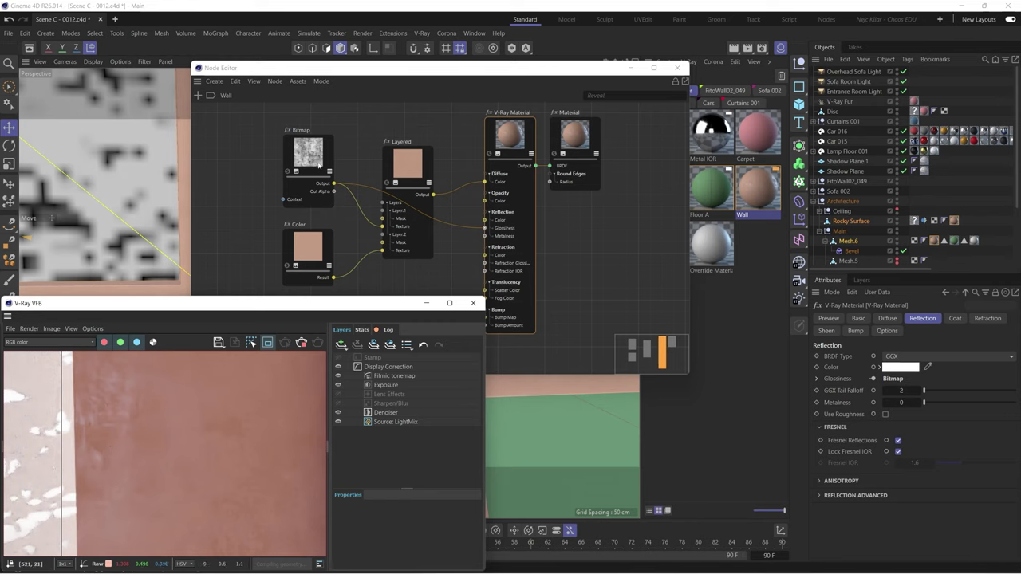
- Add a Combine Float node below the Layered node and connect its output to the V-Ray Material's reflection Glossiness
{"action": "left_click", "coordinate": [369, 254]}
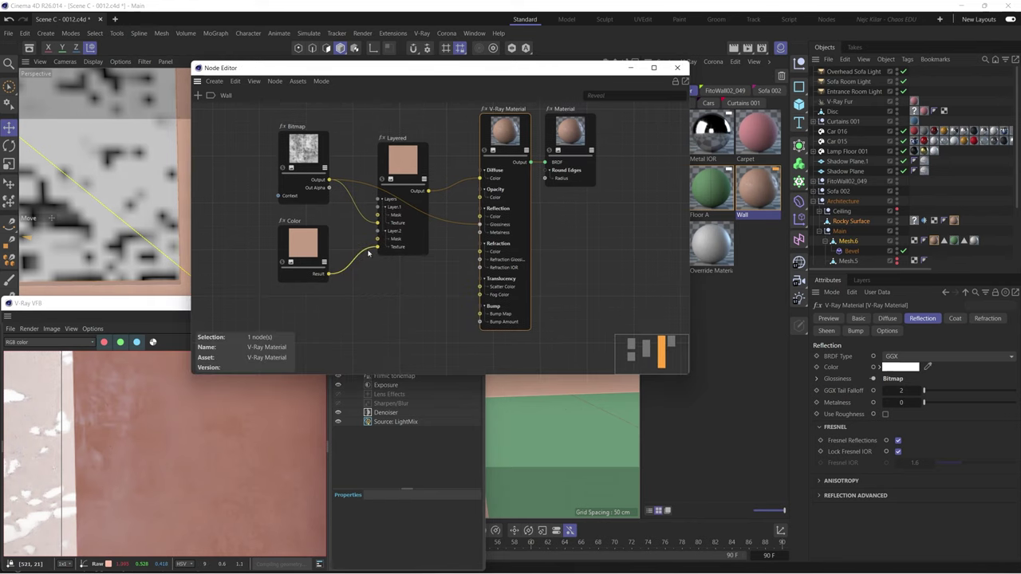
{"action": "scroll", "coordinate": [306, 161], "scroll_direction": "down", "scroll_amount": 3}
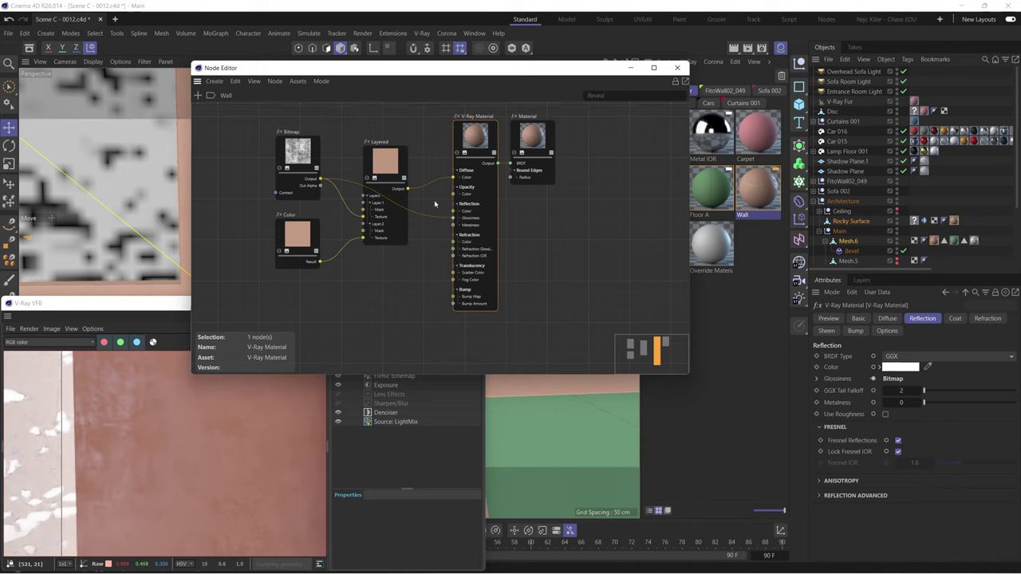
{"action": "left_click", "coordinate": [198, 97]}
{"action": "left_click", "coordinate": [228, 211]}
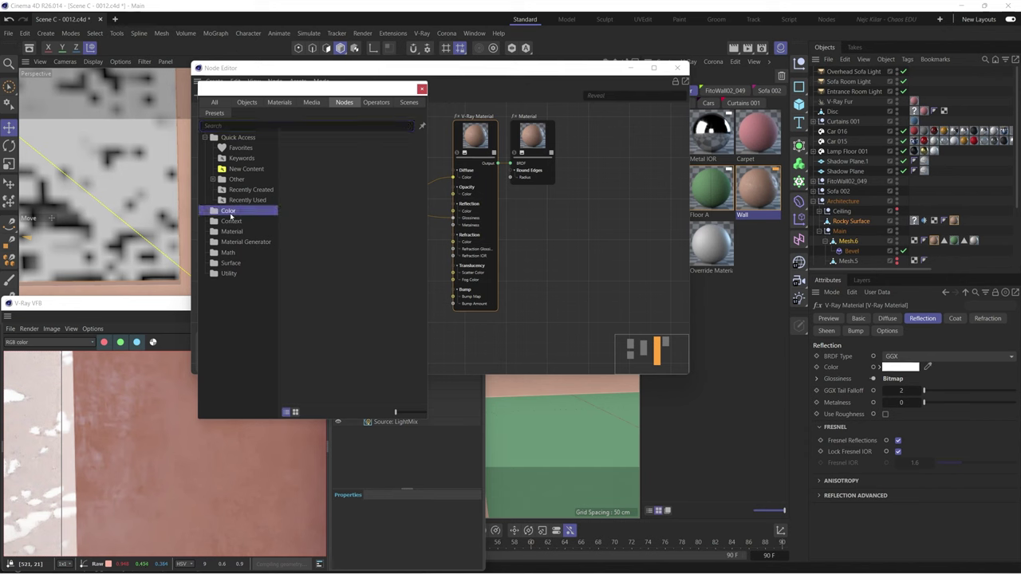
{"action": "left_click_drag", "start_coordinate": [317, 174], "coordinate": [378, 283]}
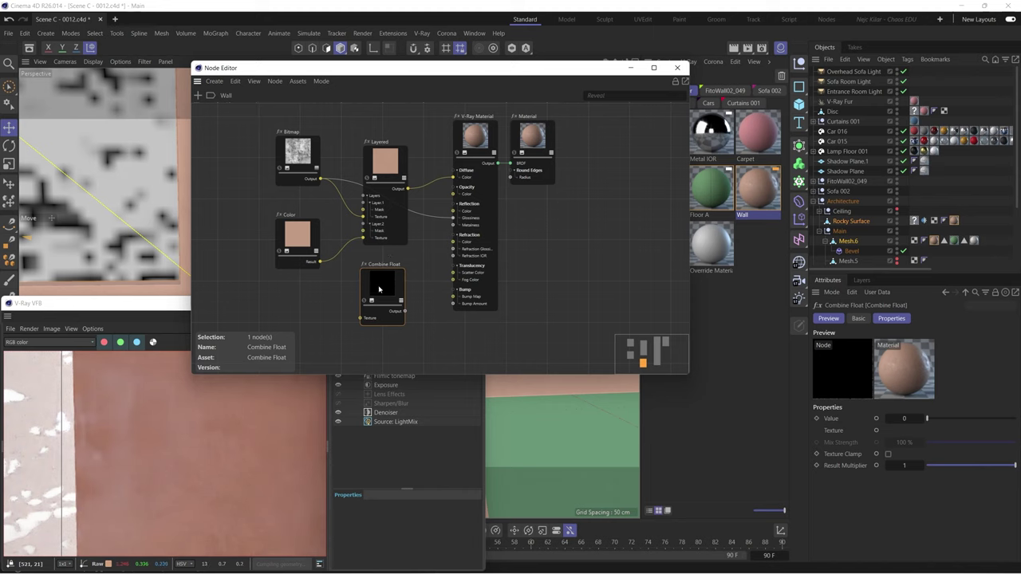
{"action": "left_click_drag", "start_coordinate": [405, 312], "coordinate": [452, 218]}
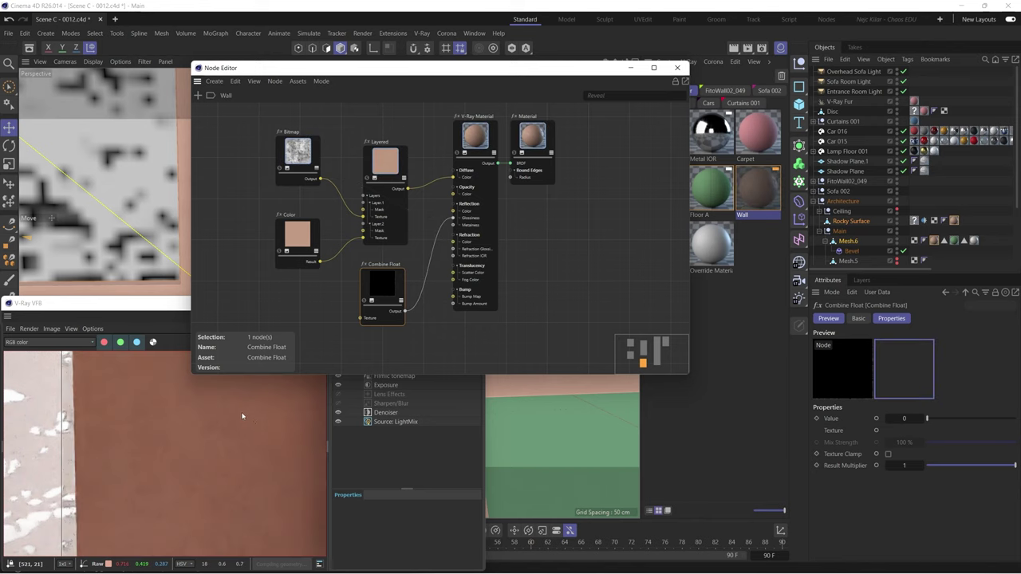
- Test the Combine Float's Value at 1 against the wall's reflections in the render and return it to 0
{"action": "left_click", "coordinate": [250, 422]}
{"action": "middle_click_drag", "start_coordinate": [243, 424], "coordinate": [178, 436]}
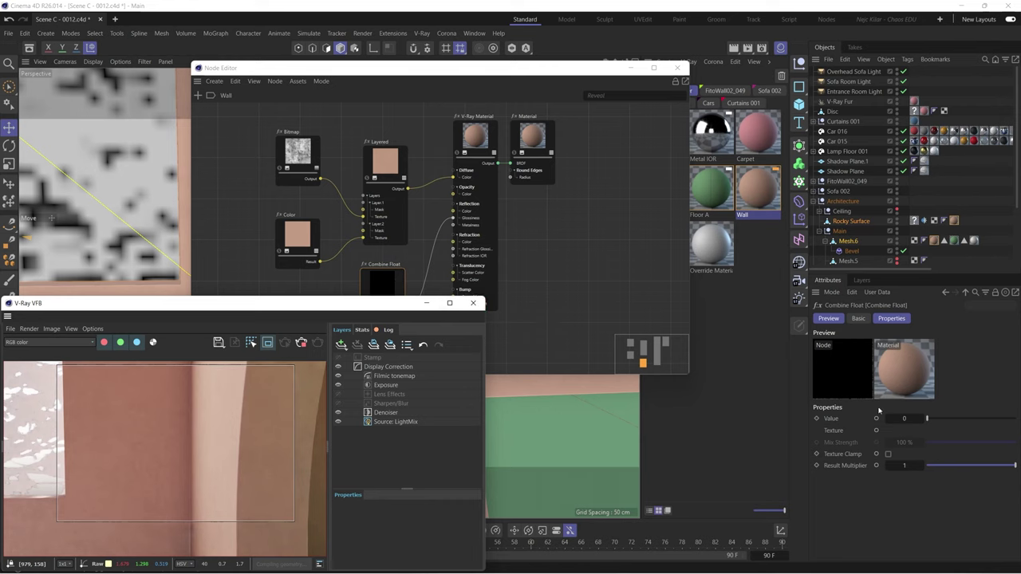
{"action": "left_click_drag", "start_coordinate": [940, 418], "coordinate": [1016, 417]}
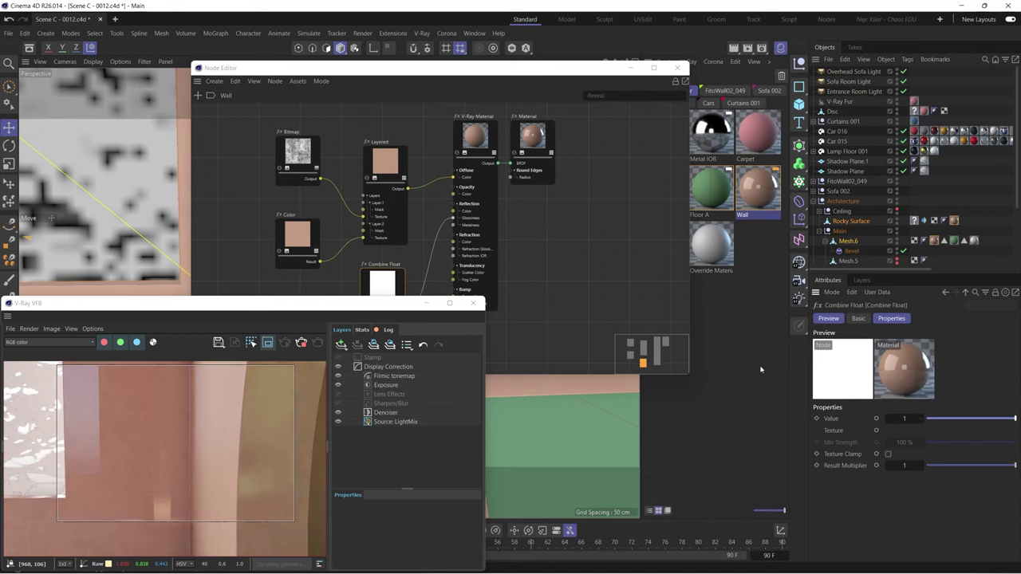
{"action": "left_click", "coordinate": [475, 143]}
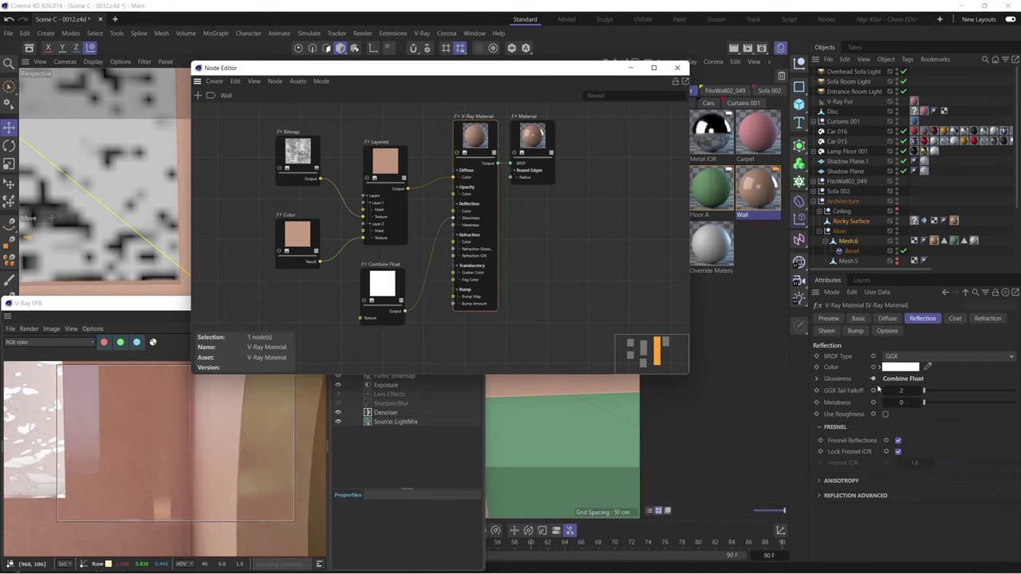
{"action": "left_click", "coordinate": [395, 287]}
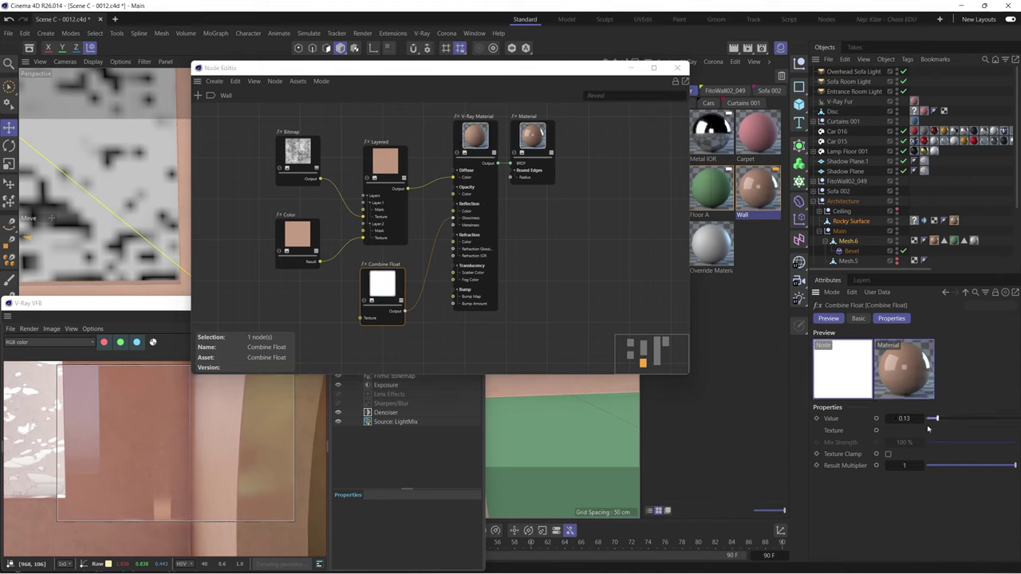
{"action": "left_click_drag", "start_coordinate": [905, 418], "coordinate": [905, 417]}
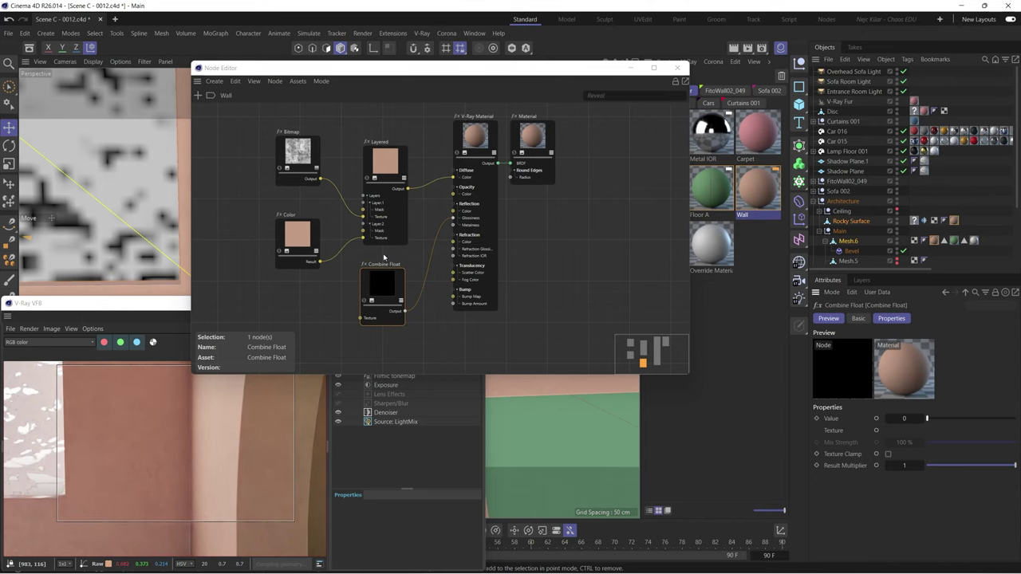
- Connect the Bitmap's output to the Combine Float's Texture and set Mix Strength to 0% after trying 23%
{"action": "left_click_drag", "start_coordinate": [475, 71], "coordinate": [490, 56]}
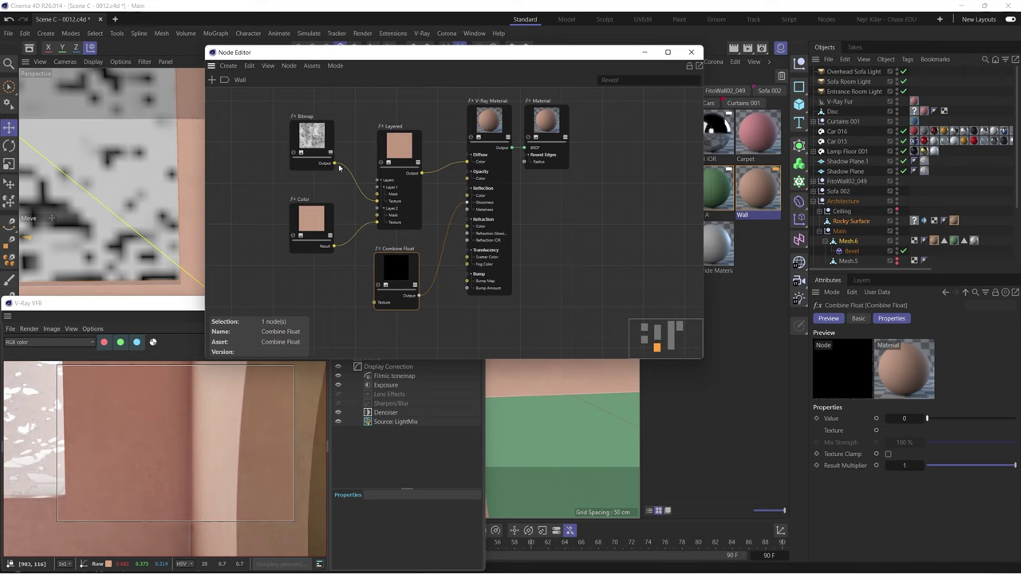
{"action": "left_click_drag", "start_coordinate": [333, 163], "coordinate": [374, 302]}
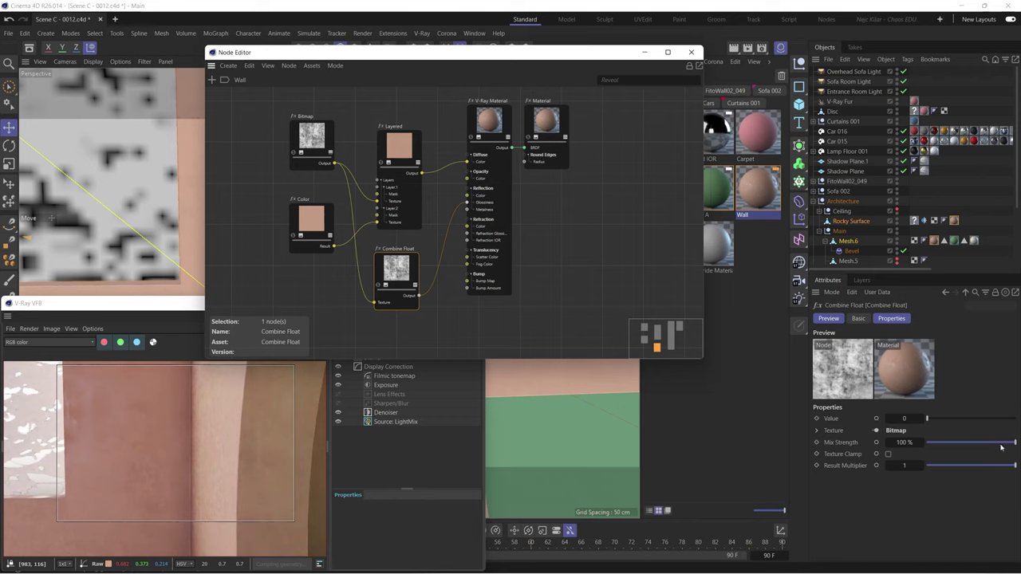
{"action": "left_click_drag", "start_coordinate": [997, 444], "coordinate": [947, 444]}
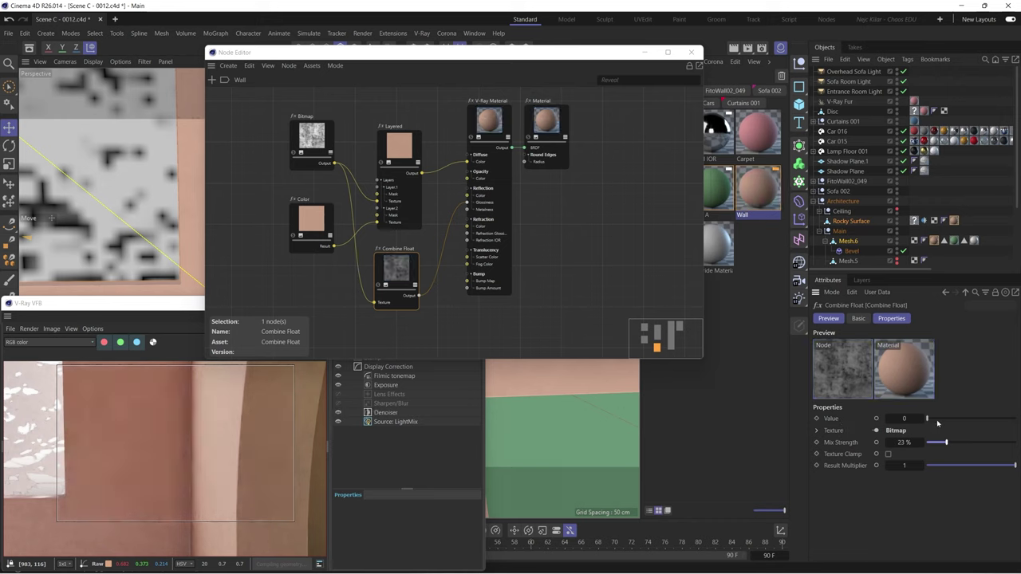
{"action": "left_click_drag", "start_coordinate": [946, 443], "coordinate": [917, 444]}
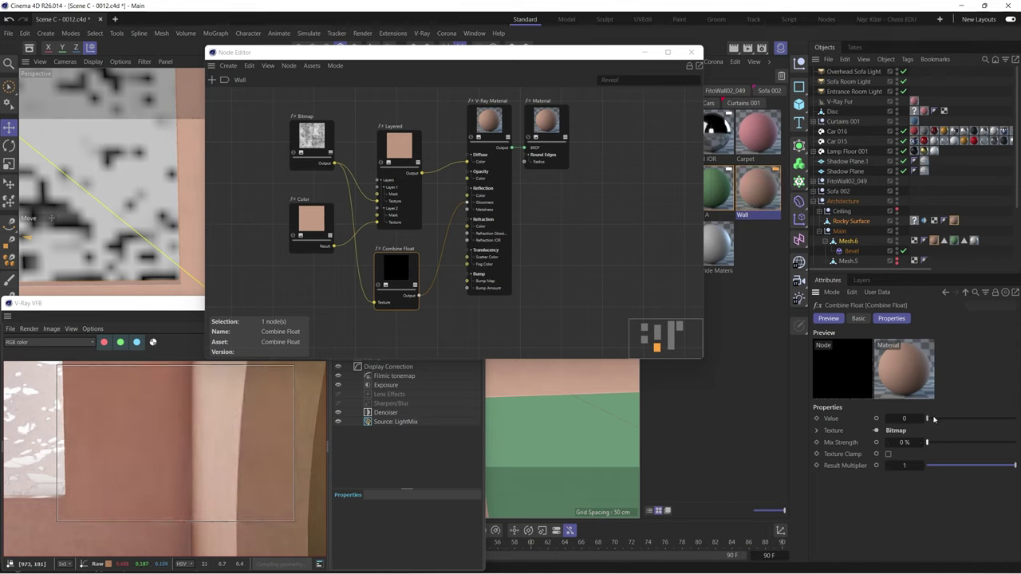
- Set the Combine Float's Value to 0.5 after trying 0.8, and its Mix Strength to 70%, comparing the wall's reflections
{"action": "left_click_drag", "start_coordinate": [927, 419], "coordinate": [999, 420]}
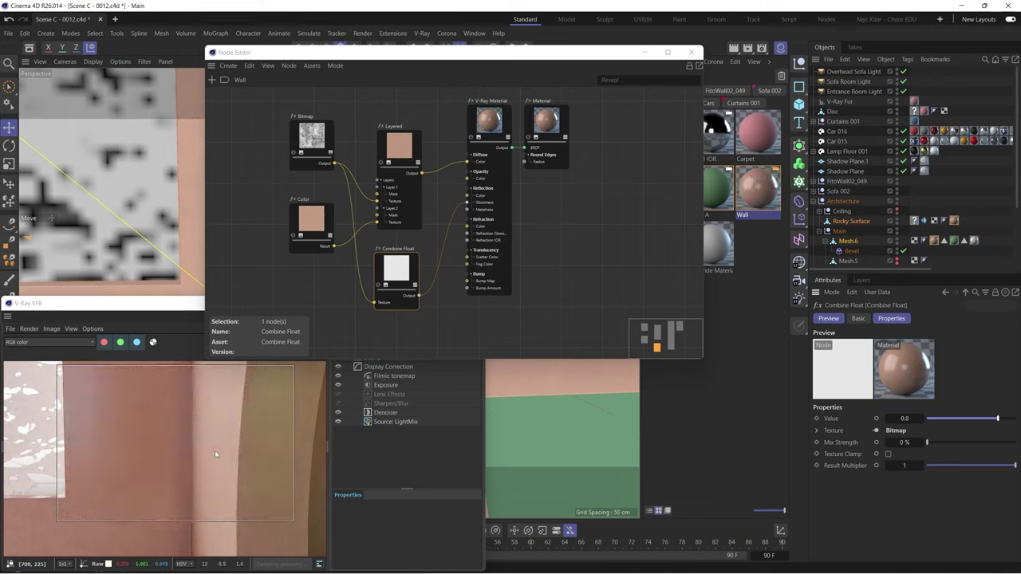
{"action": "left_click", "coordinate": [115, 405]}
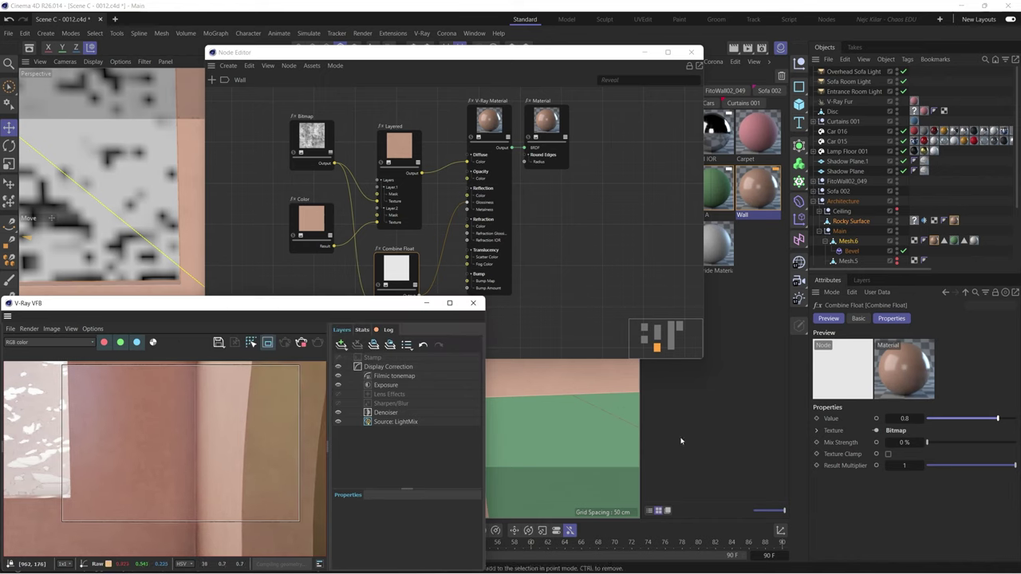
{"action": "left_click", "coordinate": [972, 418]}
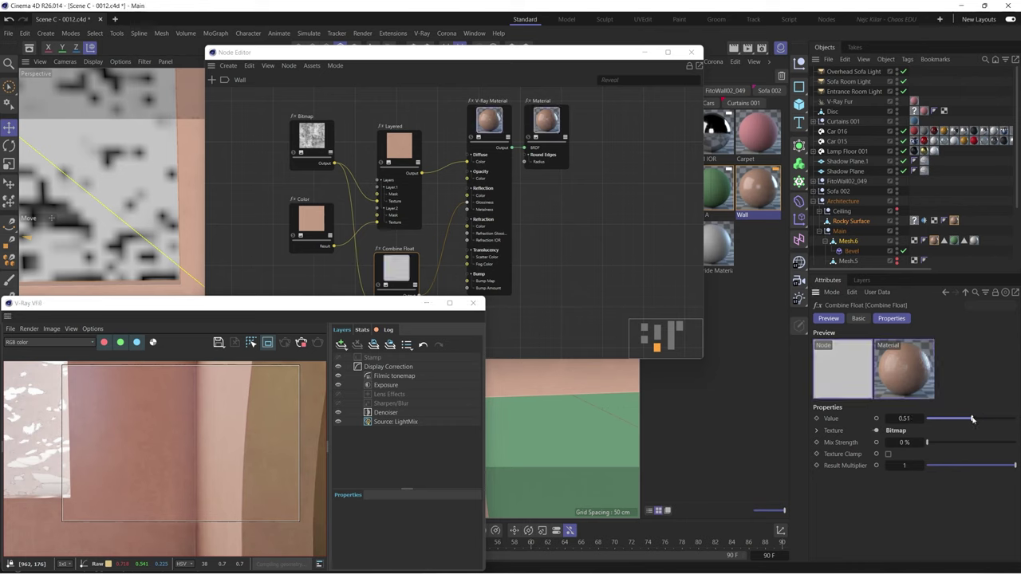
{"action": "left_click_drag", "start_coordinate": [973, 418], "coordinate": [979, 423]}
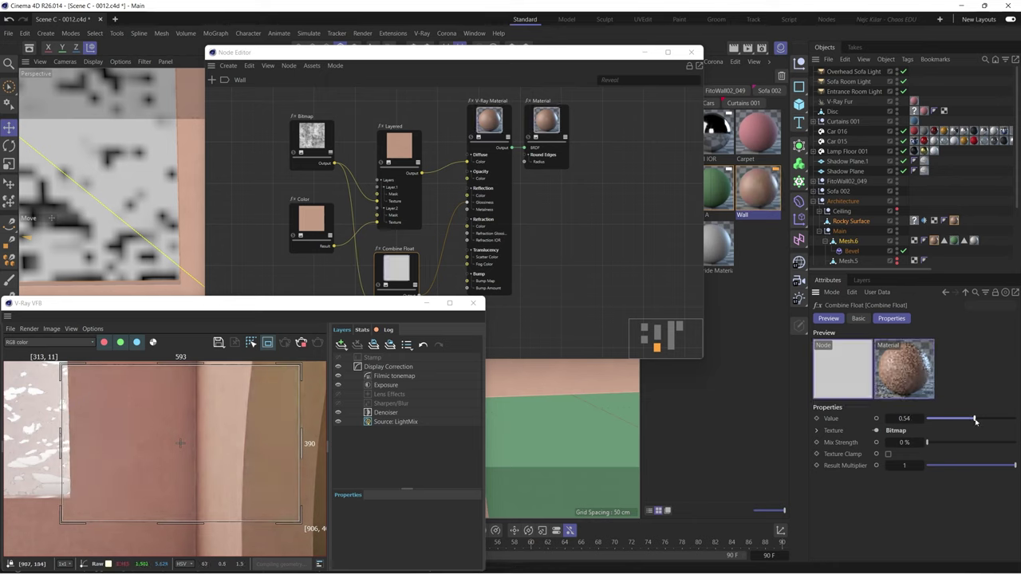
{"action": "left_click_drag", "start_coordinate": [979, 420], "coordinate": [972, 422]}
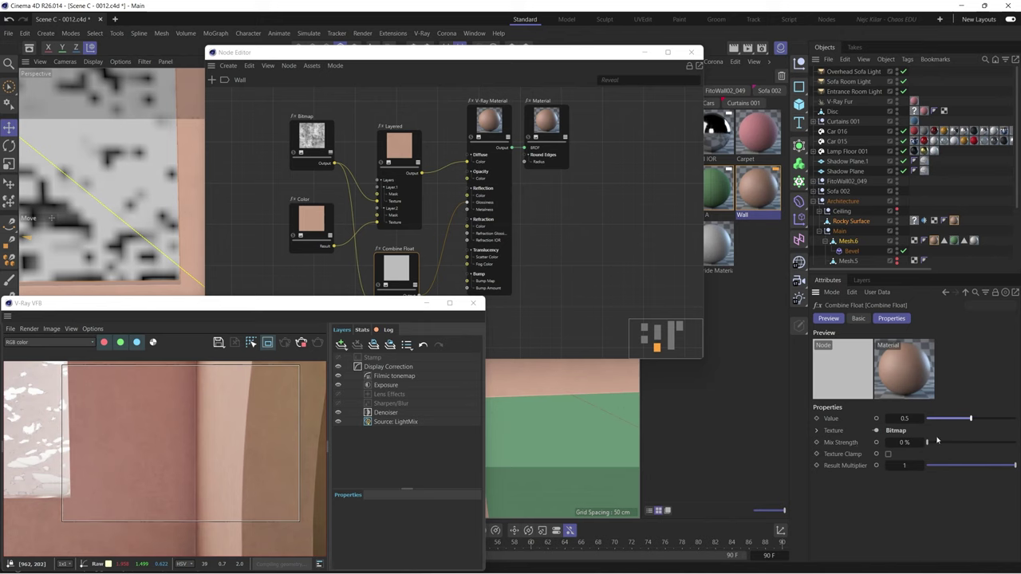
{"action": "left_click_drag", "start_coordinate": [930, 444], "coordinate": [990, 445]}
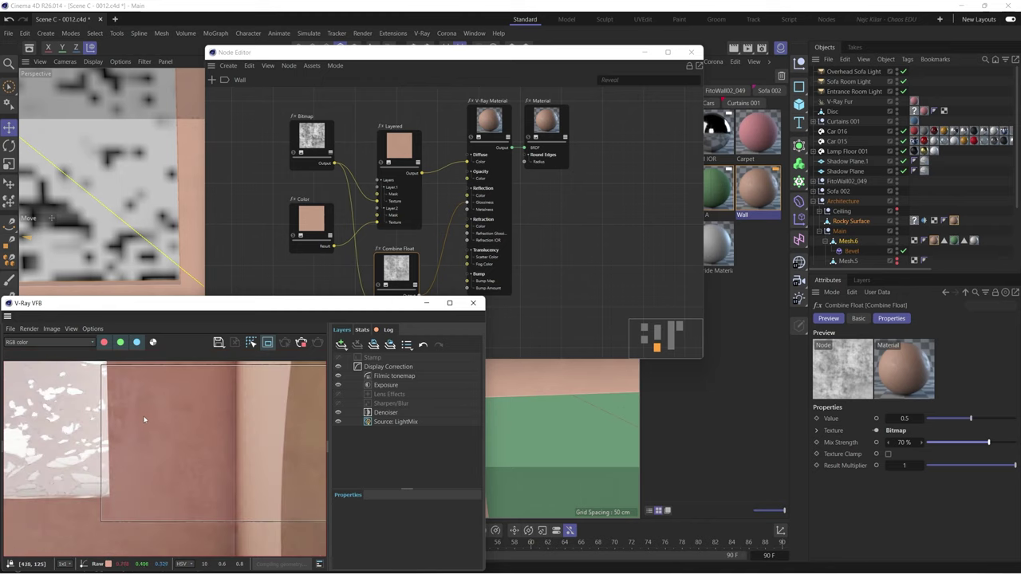
- Set the Combine Float's Mix Strength to 25% after trying 30%, and turn off region rendering to check the wall
{"action": "left_click_drag", "start_coordinate": [987, 444], "coordinate": [952, 444]}
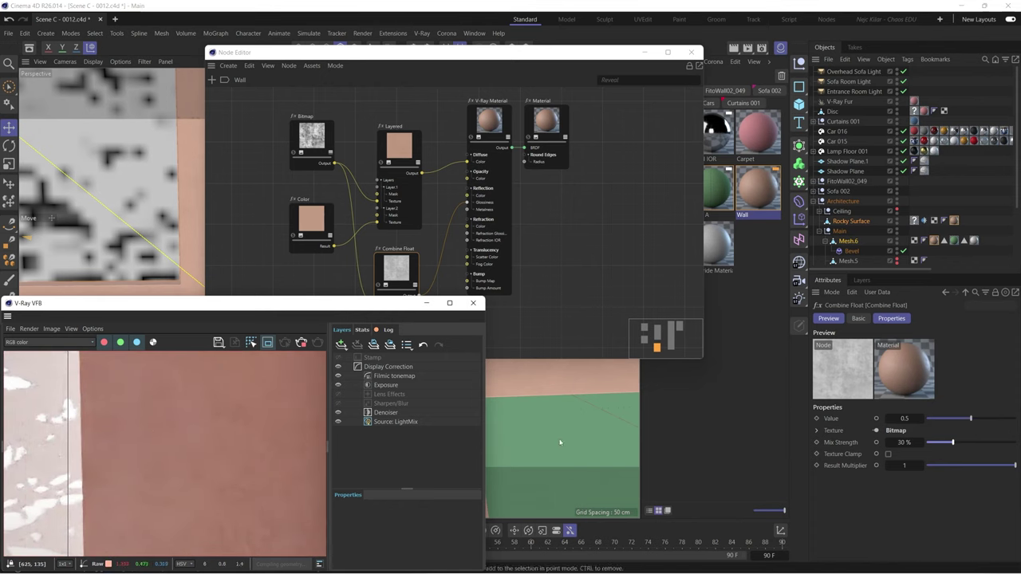
{"action": "left_click_drag", "start_coordinate": [953, 444], "coordinate": [948, 443]}
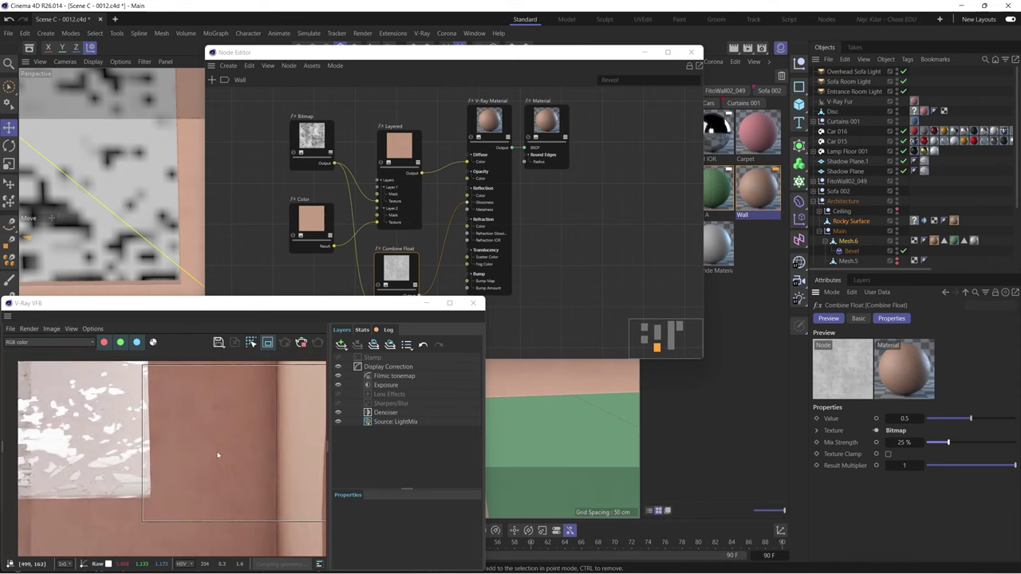
{"action": "middle_click_drag", "start_coordinate": [218, 455], "coordinate": [166, 449]}
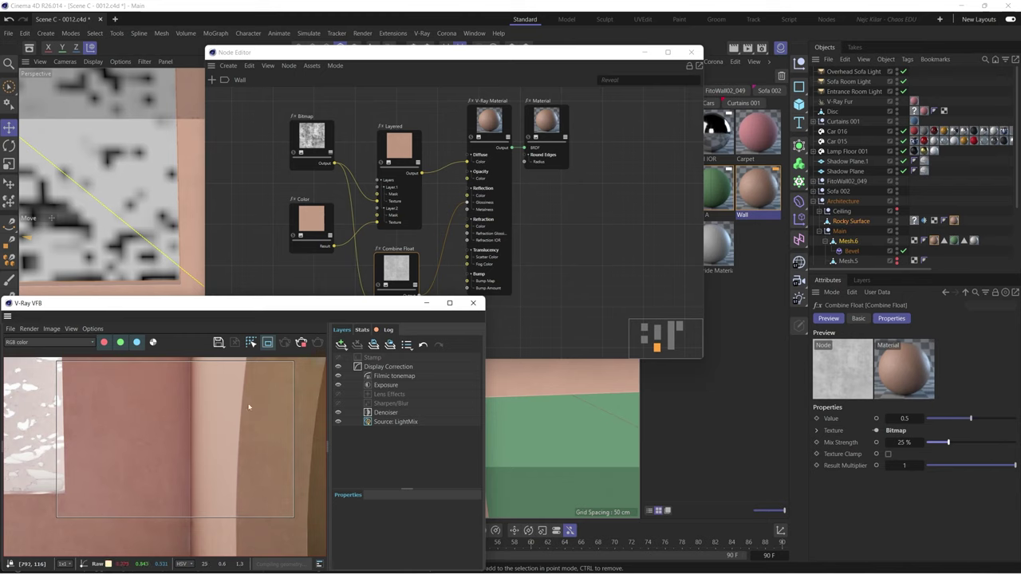
{"action": "left_click", "coordinate": [264, 348]}
{"action": "left_click", "coordinate": [557, 237]}
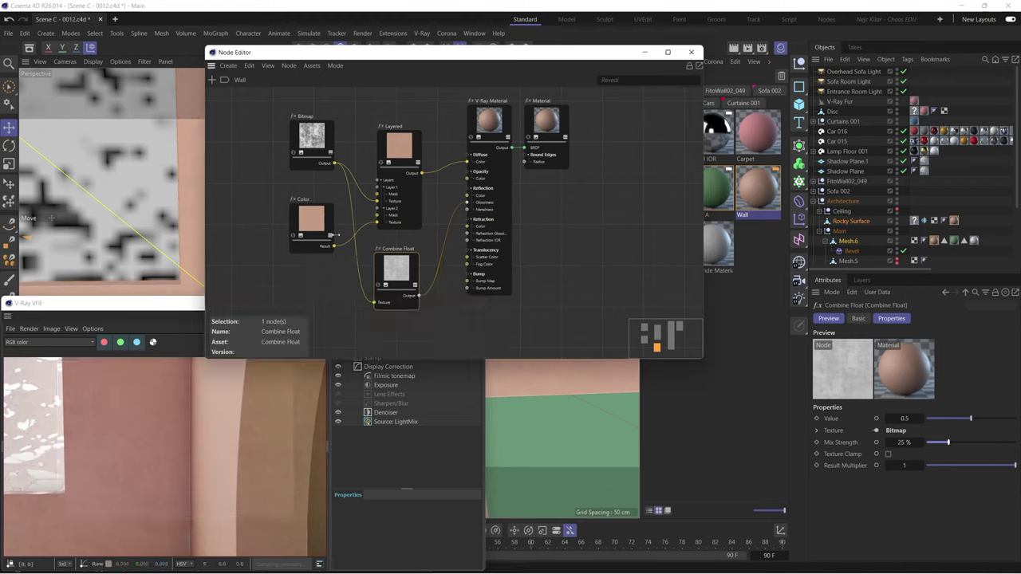
{"action": "left_click", "coordinate": [212, 417]}
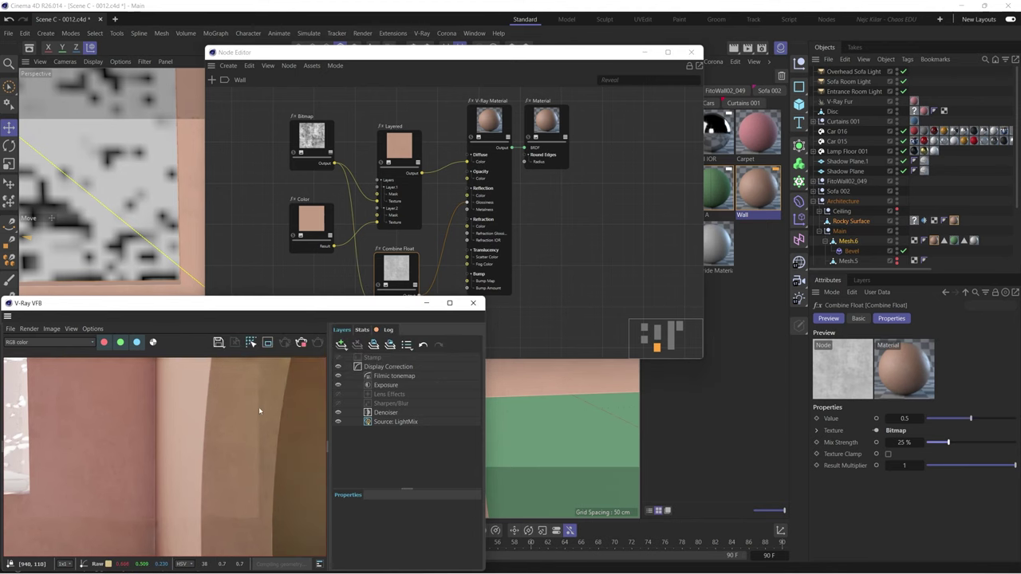
- Duplicate the Bitmap node below the Color node and open the file selection for the copy's image
{"action": "left_click", "coordinate": [565, 266]}
{"action": "left_click_drag", "start_coordinate": [404, 55], "coordinate": [524, 40]}
{"action": "middle_click_drag", "start_coordinate": [564, 259], "coordinate": [576, 265]}
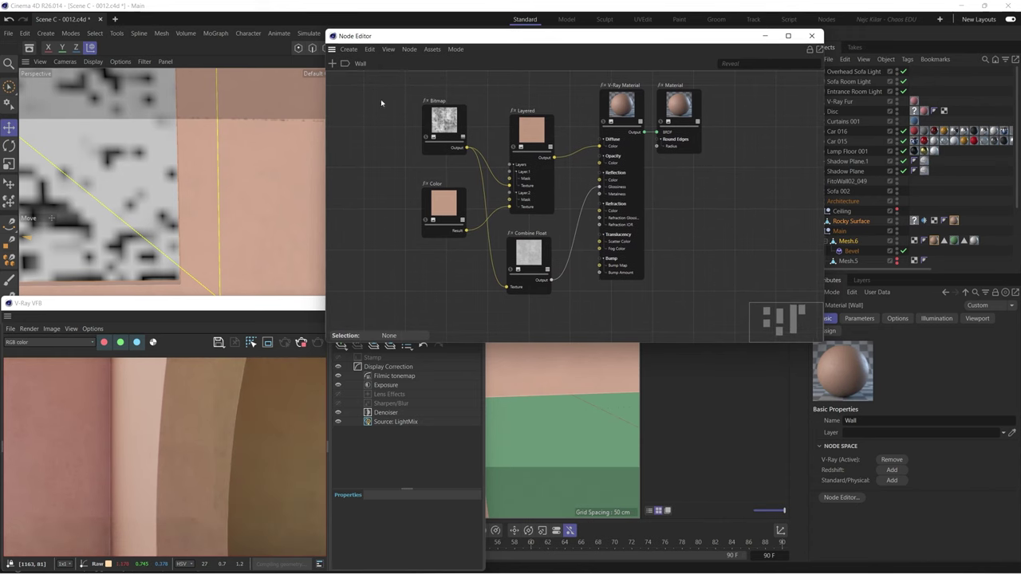
{"action": "left_click_drag", "start_coordinate": [445, 119], "coordinate": [446, 285], "text": "ctrl"}
{"action": "left_click", "coordinate": [1005, 419]}
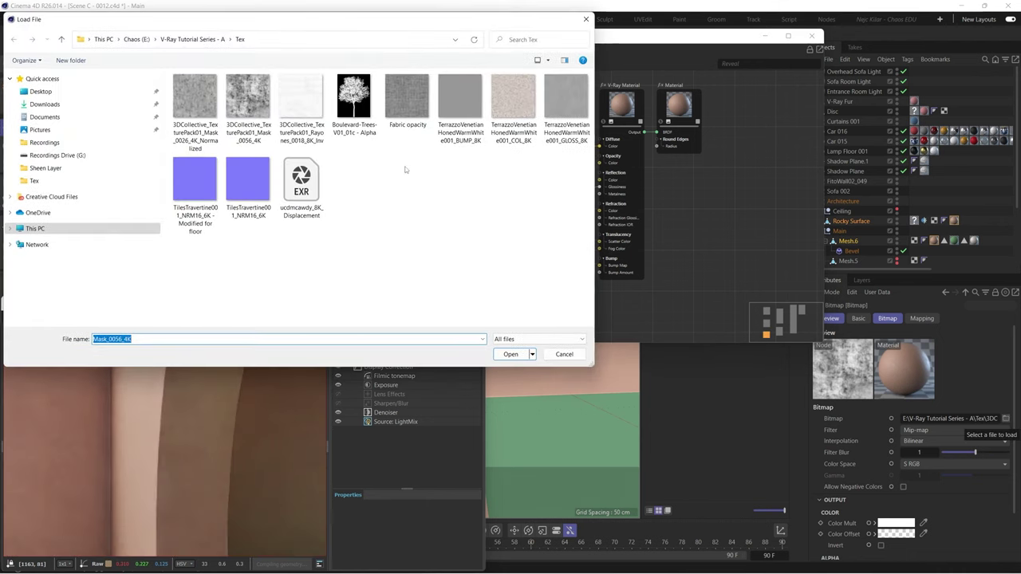
- Preview the texture 3DCollective_TexturePack01_Mask_0026_4K_Normalized in Photos and examine its cracks and fine surface detail
{"action": "left_click", "coordinate": [194, 107]}
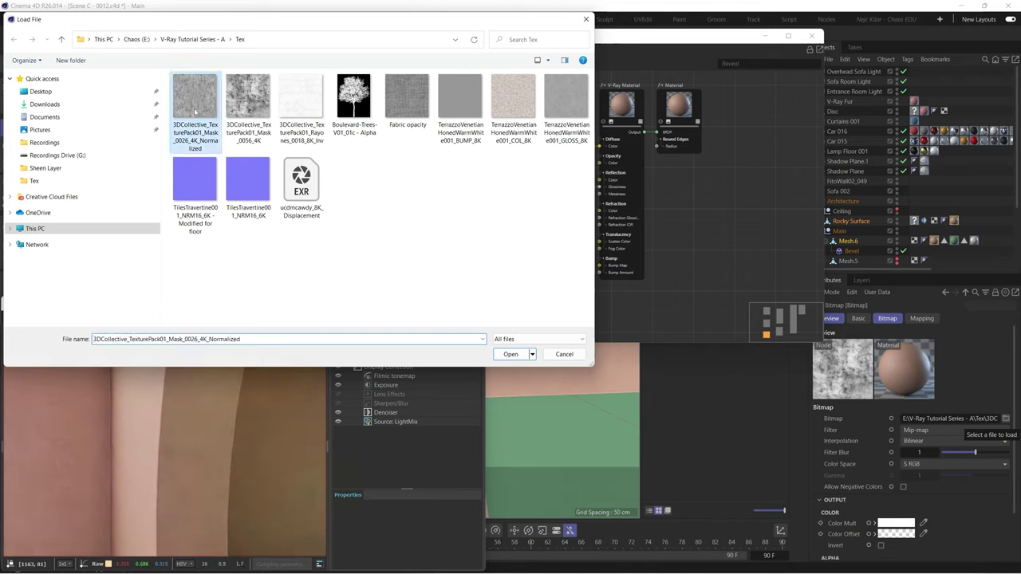
{"action": "right_click", "coordinate": [195, 111]}
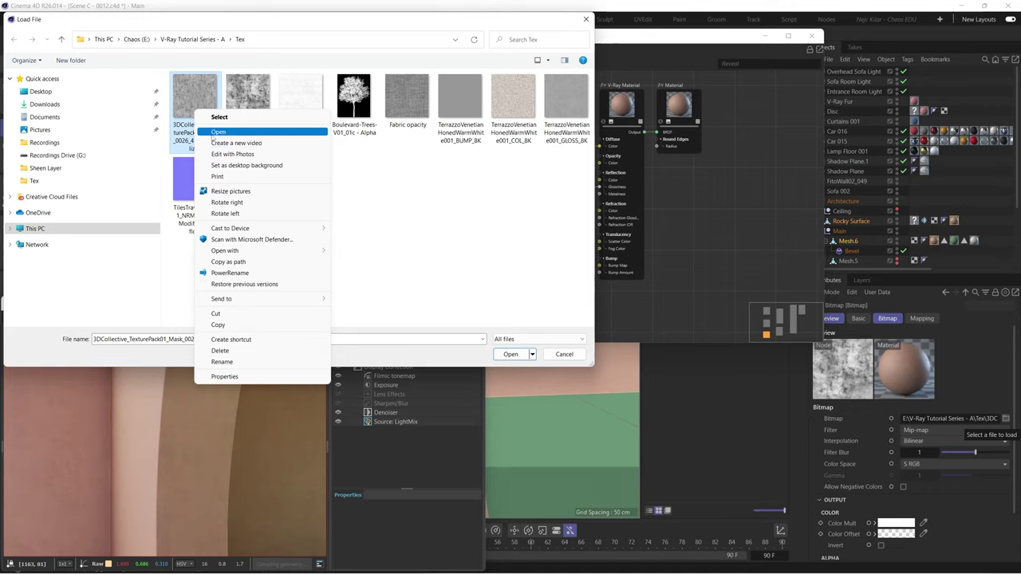
{"action": "left_click", "coordinate": [218, 131]}
{"action": "scroll", "coordinate": [618, 340], "scroll_direction": "up", "scroll_amount": 3}
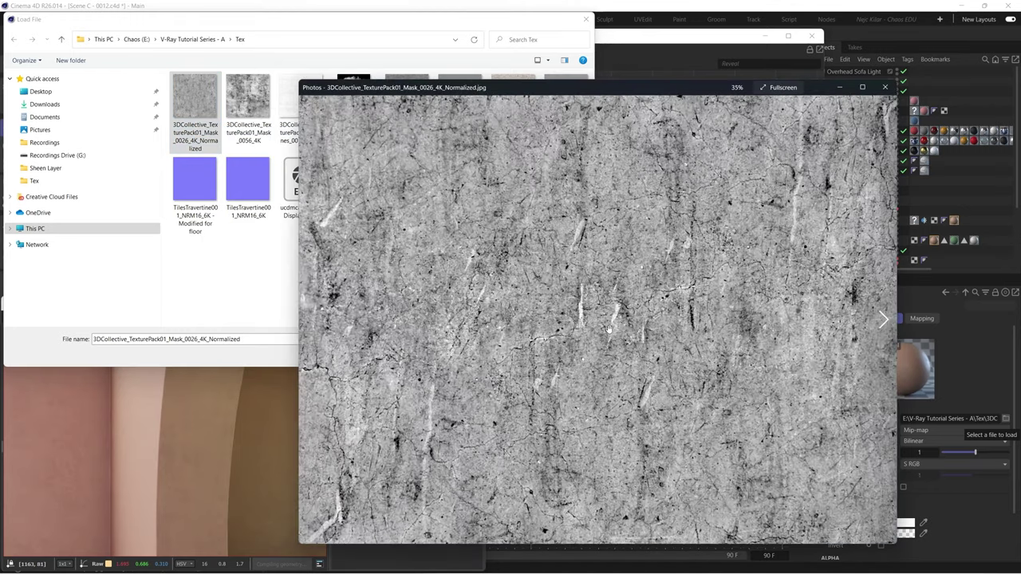
{"action": "scroll", "coordinate": [583, 317], "scroll_direction": "down", "scroll_amount": 4}
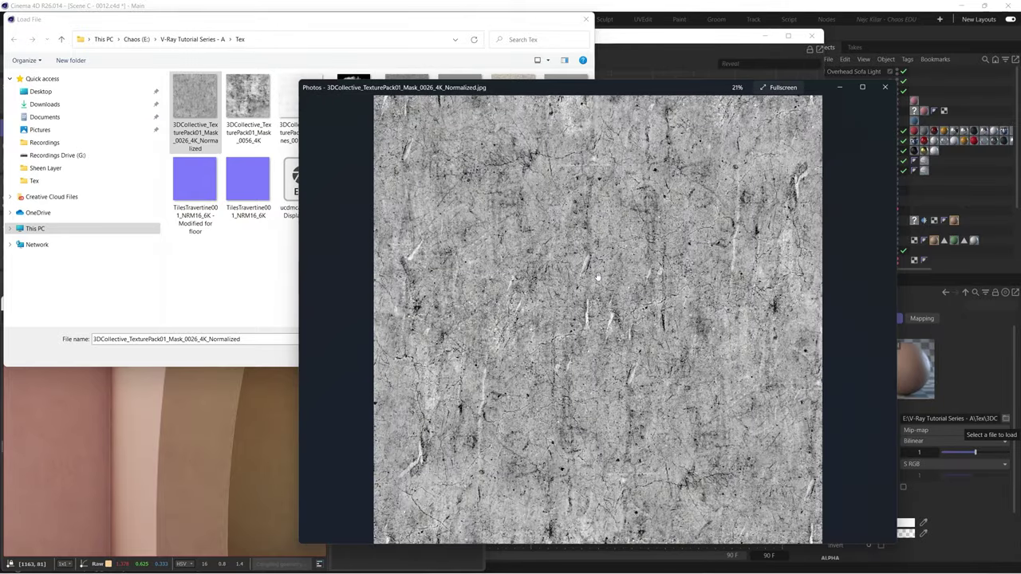
{"action": "scroll", "coordinate": [594, 277], "scroll_direction": "up", "scroll_amount": 2}
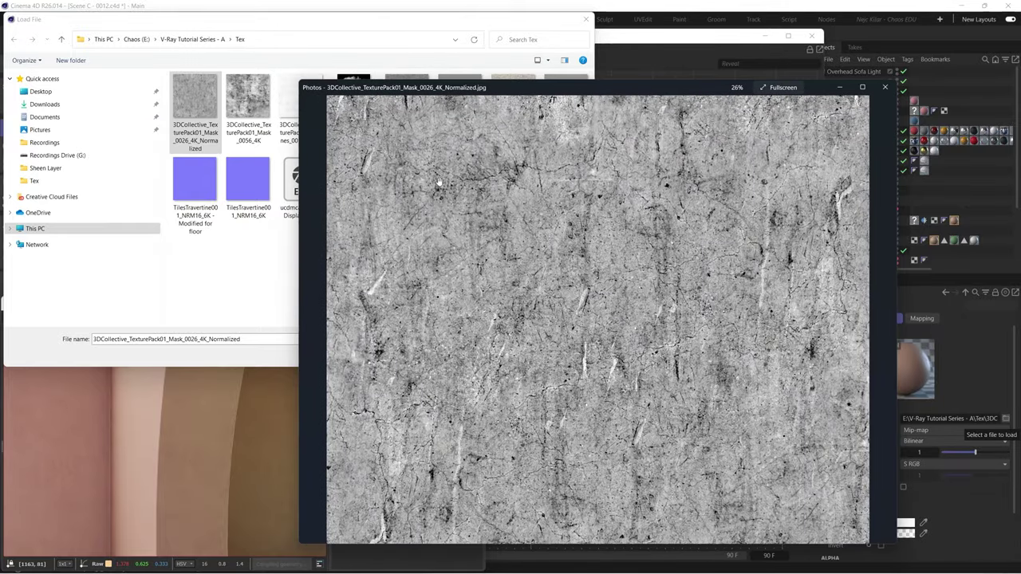
{"action": "left_click_drag", "start_coordinate": [600, 362], "coordinate": [590, 263]}
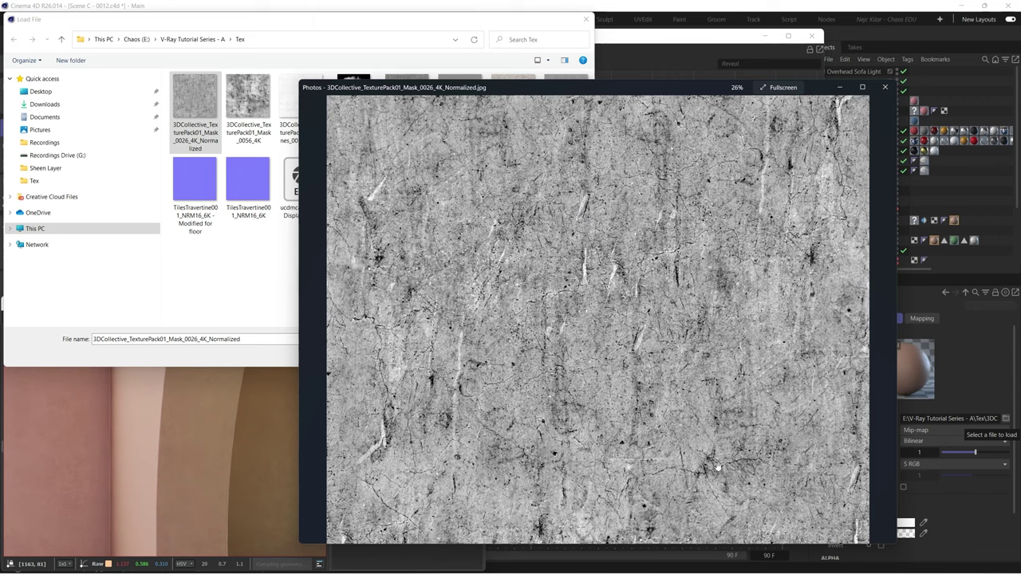
{"action": "scroll", "coordinate": [615, 201], "scroll_direction": "up", "scroll_amount": 2}
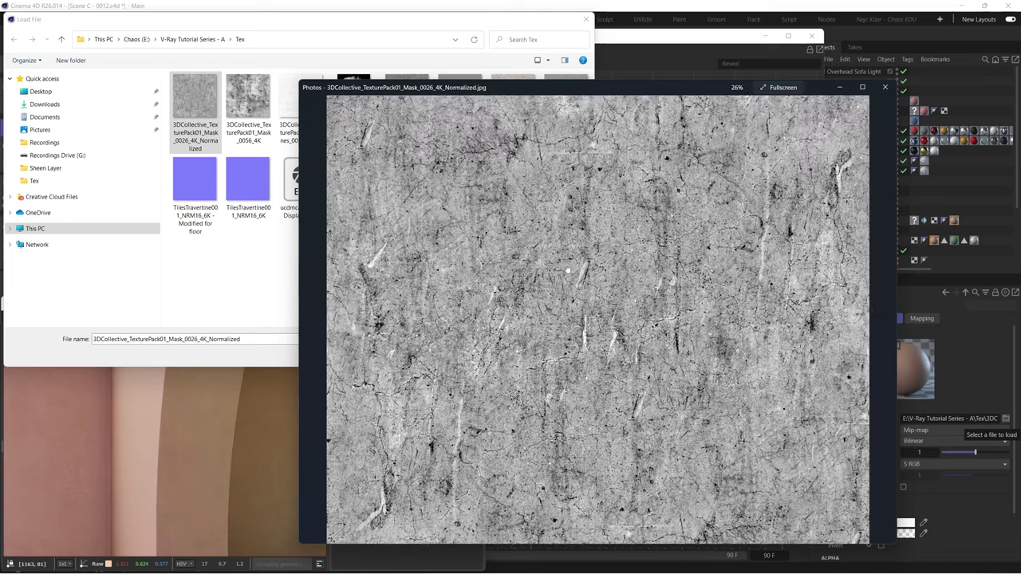
{"action": "scroll", "coordinate": [697, 211], "scroll_direction": "up", "scroll_amount": 1}
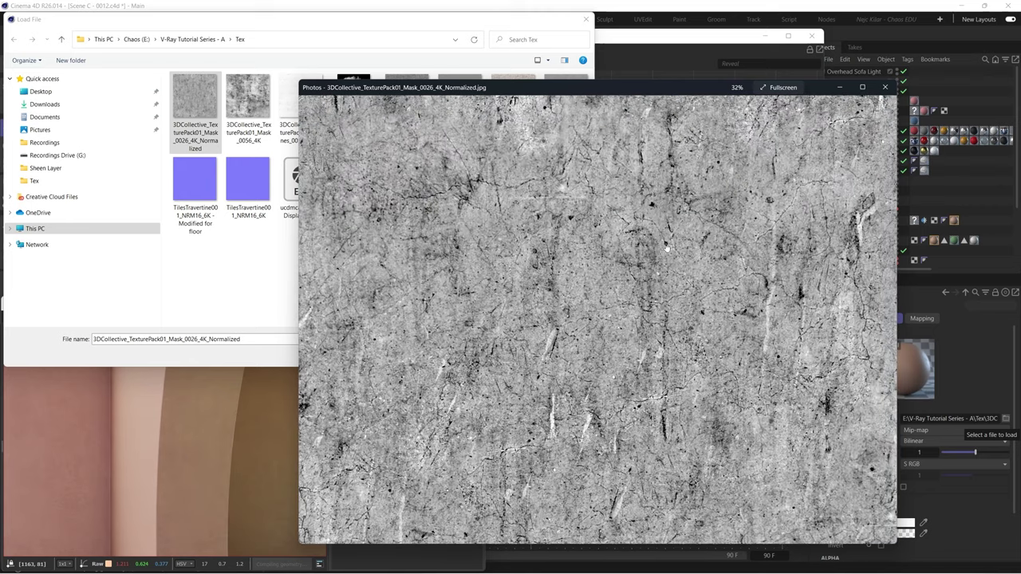
{"action": "left_click", "coordinate": [884, 87]}
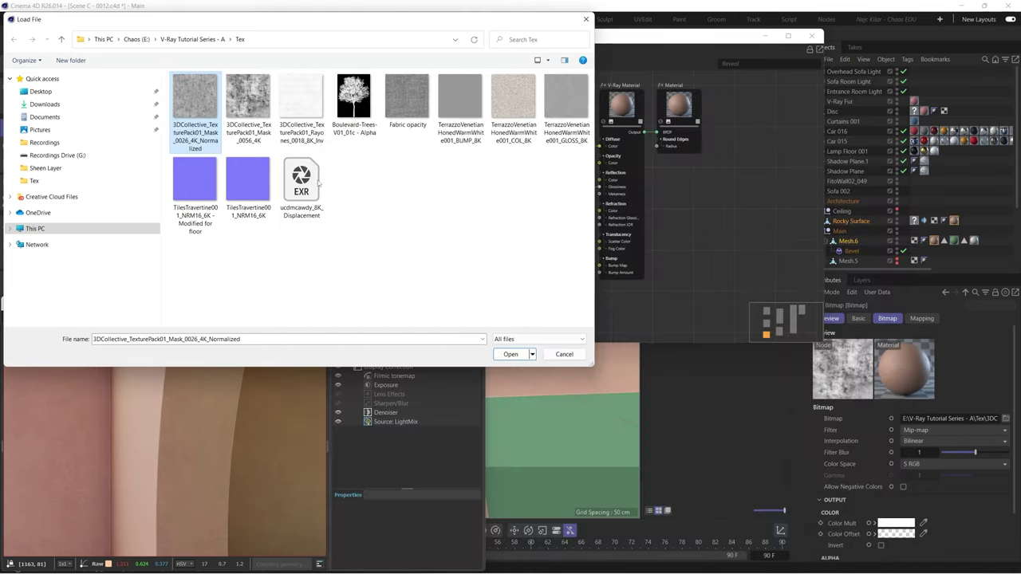
- Load 3DCollective_TexturePack01_Mask_0026_4K_Normalized into the duplicated Bitmap and connect its output to the V-Ray Material's Bump Map
{"action": "double_click", "coordinate": [197, 116]}
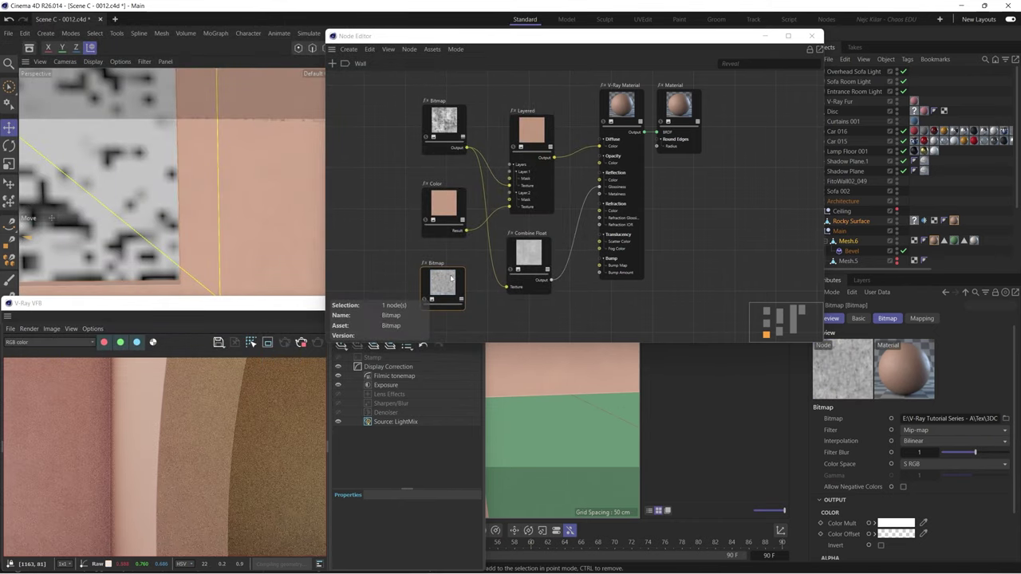
{"action": "left_click_drag", "start_coordinate": [442, 280], "coordinate": [522, 284]}
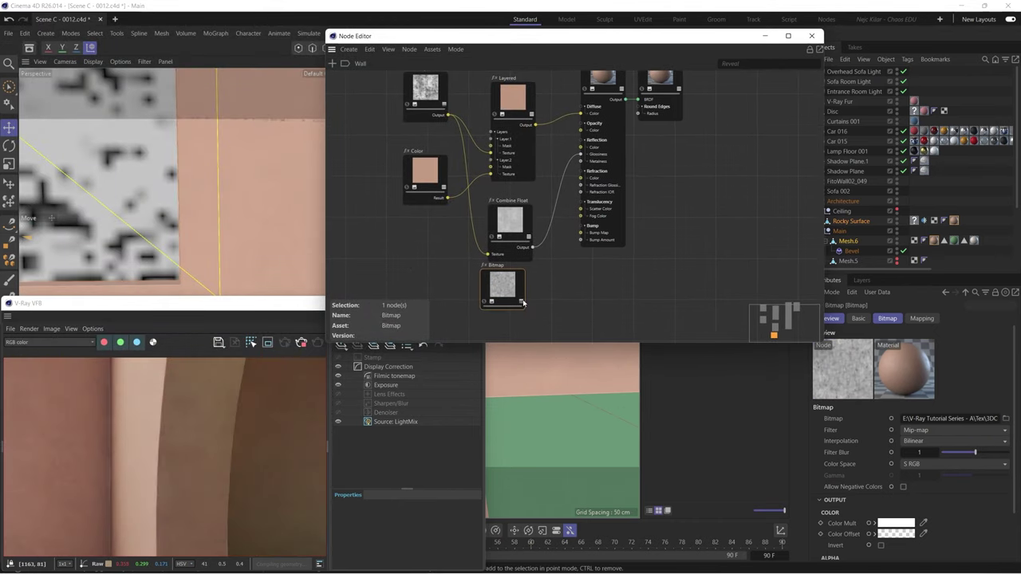
{"action": "left_click", "coordinate": [521, 301]}
{"action": "left_click_drag", "start_coordinate": [524, 317], "coordinate": [581, 233]}
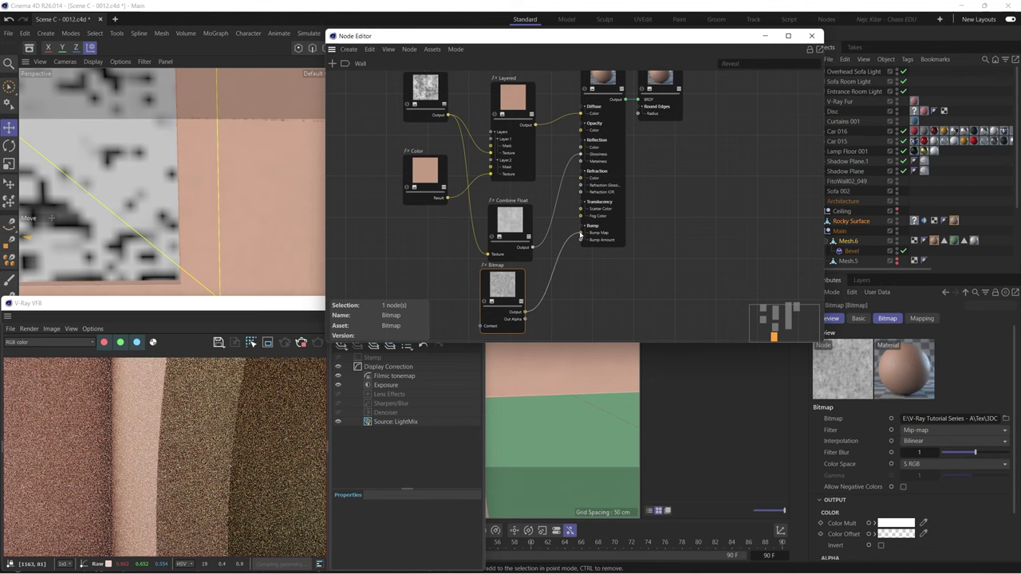
- Enable region rendering and draw a render region across the boundary between the wall's light and dark surfaces
{"action": "left_click", "coordinate": [268, 341]}
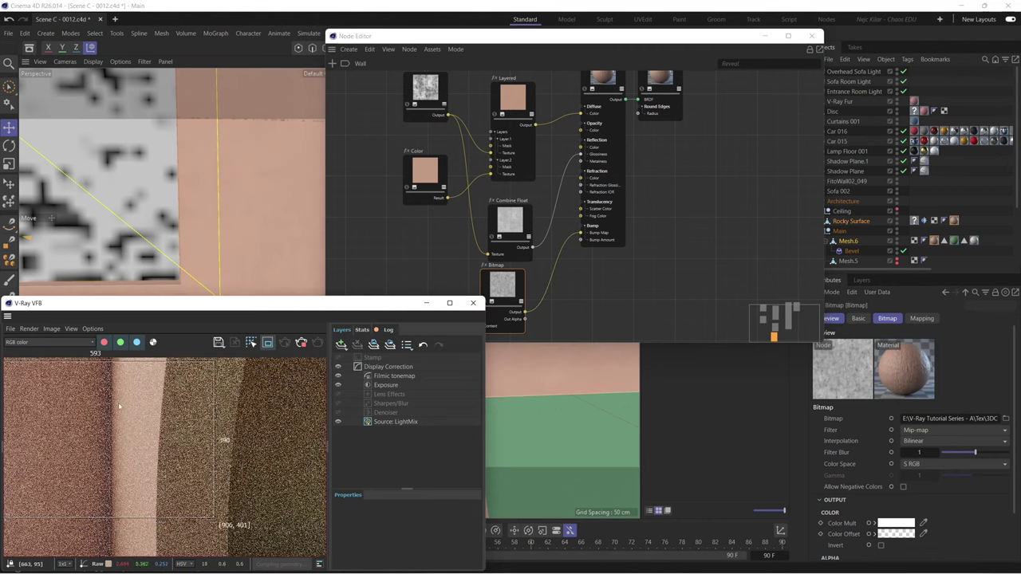
{"action": "left_click_drag", "start_coordinate": [209, 396], "coordinate": [127, 494]}
{"action": "left_click_drag", "start_coordinate": [106, 386], "coordinate": [226, 506]}
- Set the Denoiser layer's opacity to 0 and inspect the wall's bump detail up close in the render
{"action": "left_click", "coordinate": [385, 412]}
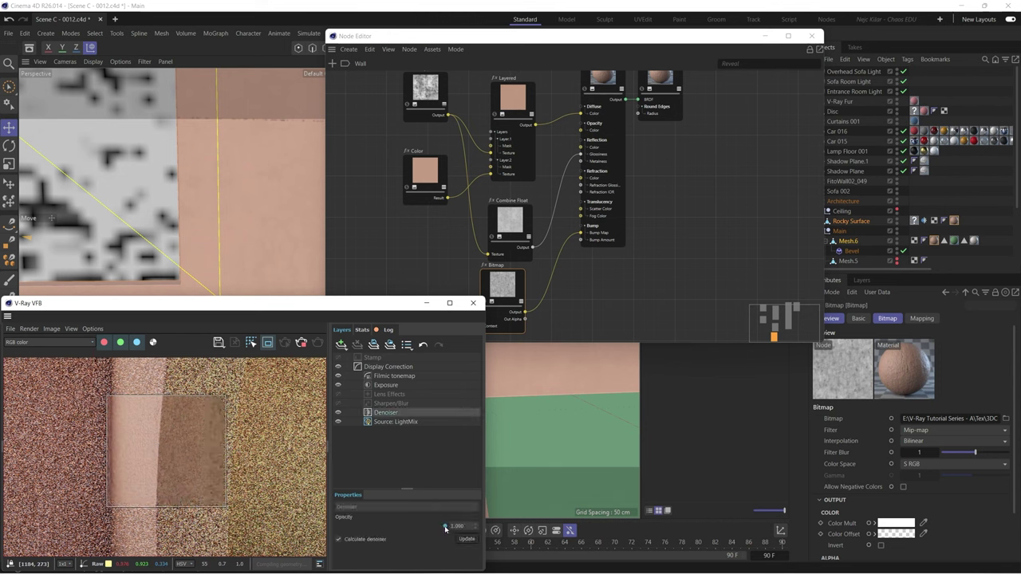
{"action": "left_click_drag", "start_coordinate": [443, 527], "coordinate": [335, 529]}
{"action": "middle_click_drag", "start_coordinate": [181, 446], "coordinate": [192, 439]}
{"action": "scroll", "coordinate": [191, 439], "scroll_direction": "up", "scroll_amount": 3}
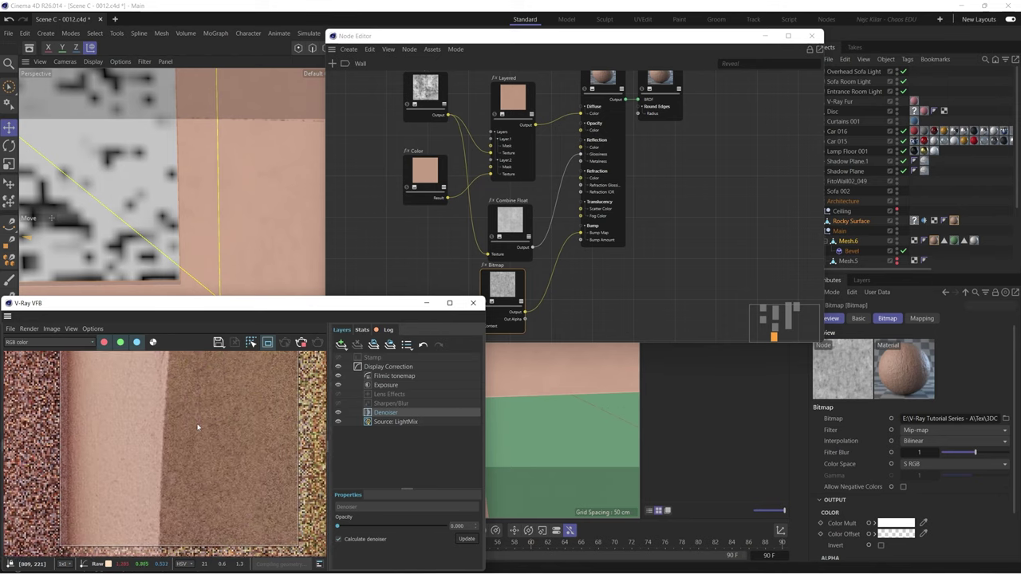
{"action": "scroll", "coordinate": [193, 432], "scroll_direction": "down", "scroll_amount": 3}
{"action": "left_click_drag", "start_coordinate": [187, 448], "coordinate": [201, 421]}
{"action": "scroll", "coordinate": [200, 415], "scroll_direction": "up", "scroll_amount": 3}
{"action": "scroll", "coordinate": [187, 420], "scroll_direction": "down", "scroll_amount": 3}
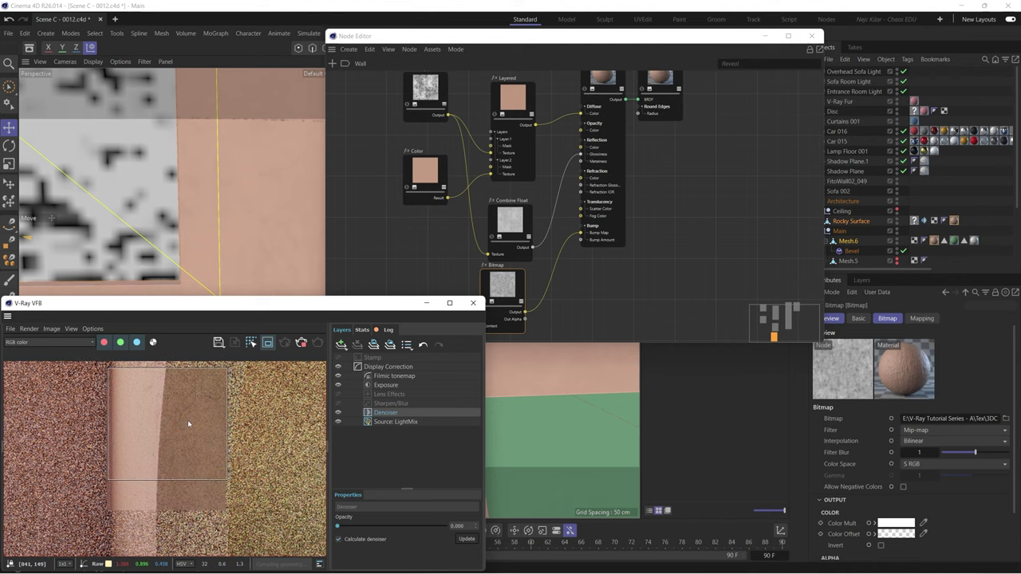
{"action": "mouse_move", "coordinate": [336, 528]}
{"action": "left_mouse_down"}
{"action": "mouse_move", "coordinate": [468, 530]}
{"action": "mouse_move", "coordinate": [336, 528]}
{"action": "left_mouse_up"}
- Set the V-Ray Material's Bump Amount to 0.15 cm after trying 0.5 cm, comparing the wall's relief in the render
{"action": "left_click", "coordinate": [615, 165]}
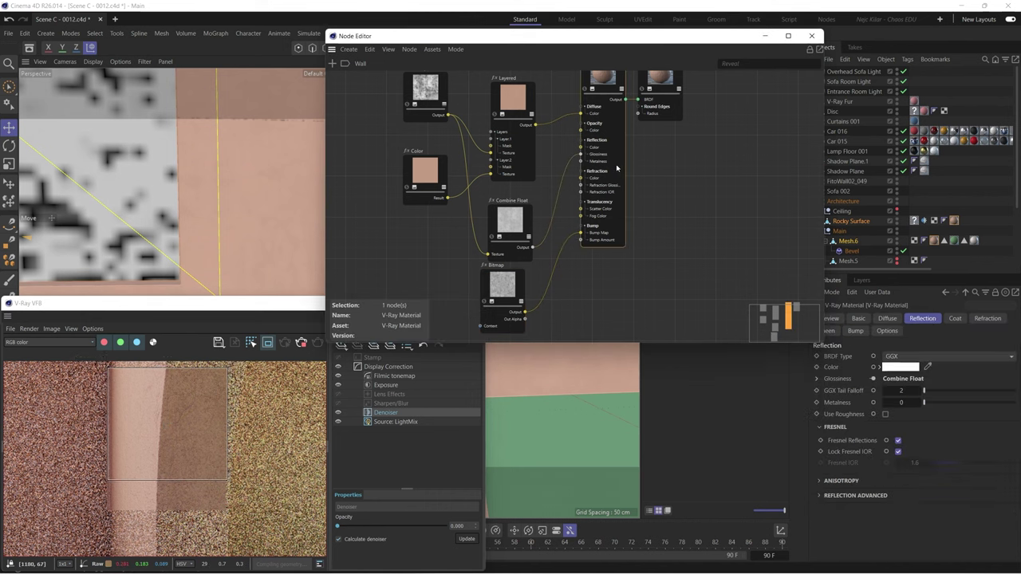
{"action": "left_click", "coordinate": [855, 331]}
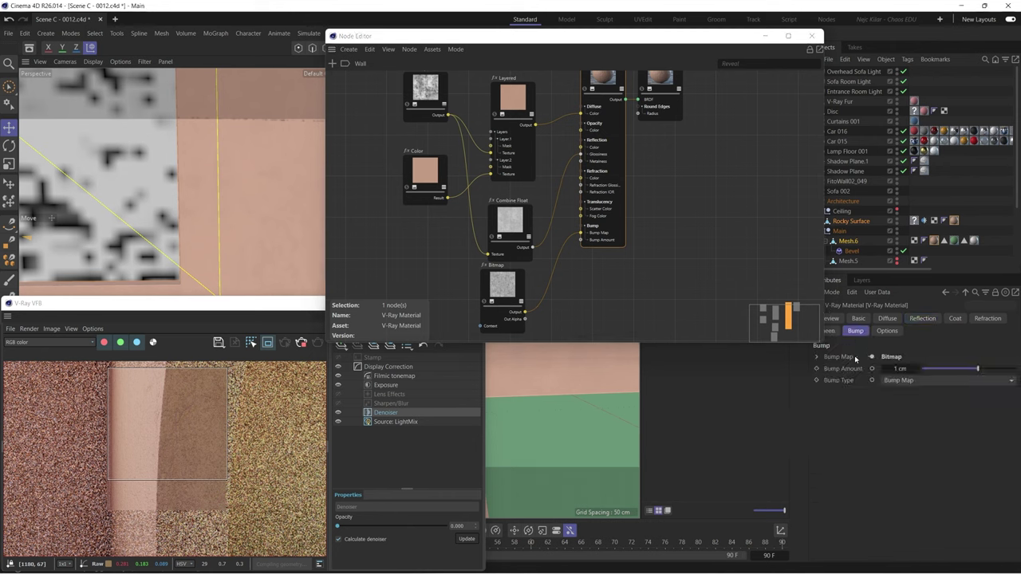
{"action": "double_click", "coordinate": [886, 369]}
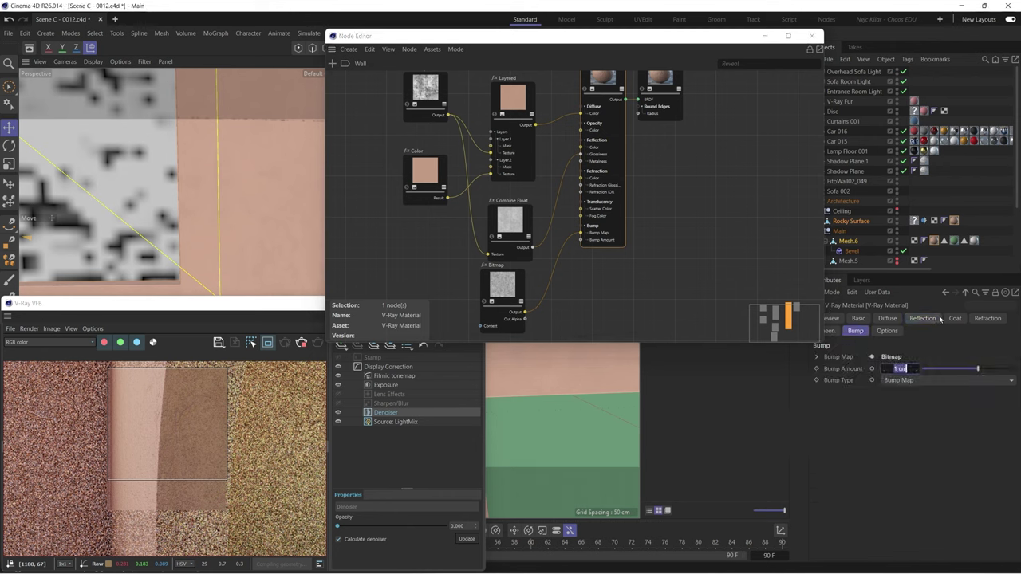
{"action": "type", "text": "0.5"}
{"action": "key", "text": "Return"}
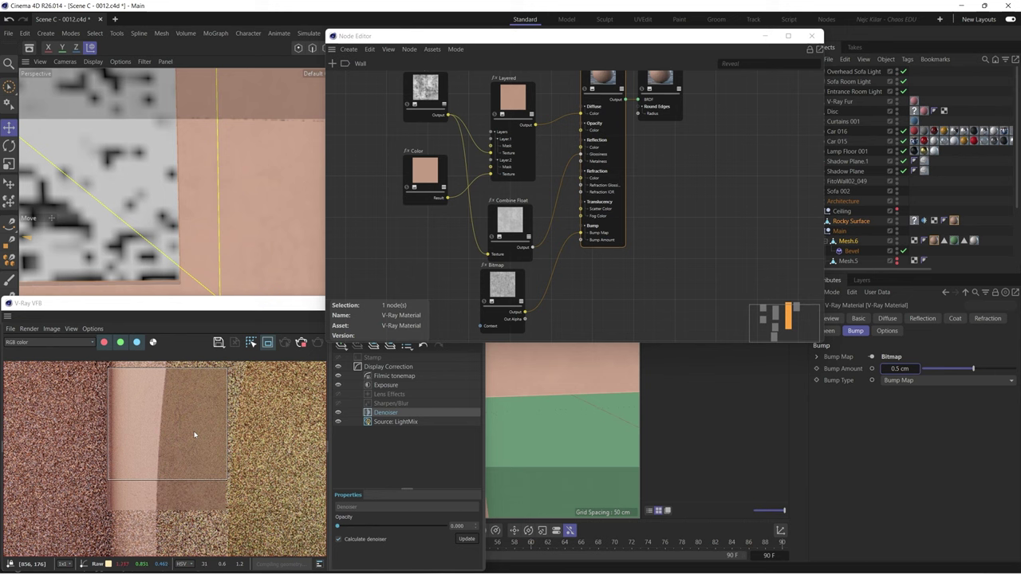
{"action": "left_click", "coordinate": [158, 410]}
{"action": "scroll", "coordinate": [177, 421], "scroll_direction": "up", "scroll_amount": 2}
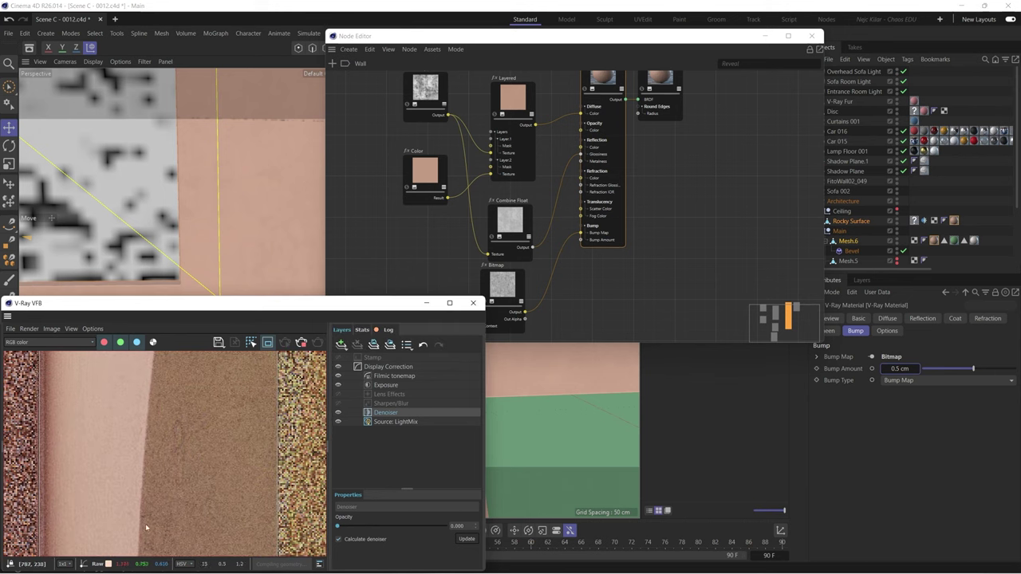
{"action": "left_click", "coordinate": [895, 369]}
{"action": "type", "text": "0.15"}
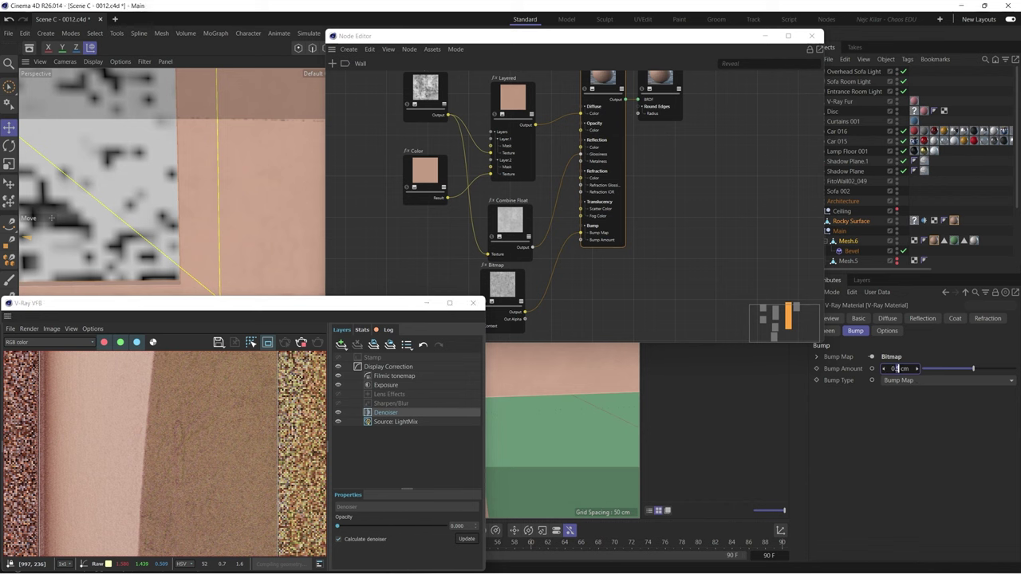
{"action": "key", "text": "Return"}
{"action": "left_click", "coordinate": [198, 401]}
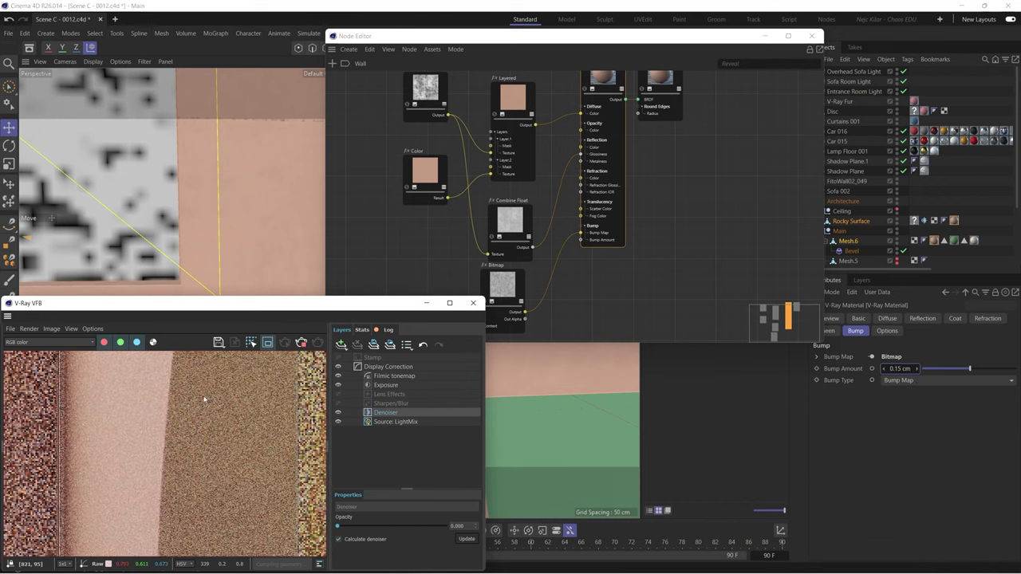
- Draw a smaller render region on the wall and examine the bump detail inside it up close
{"action": "left_click_drag", "start_coordinate": [143, 539], "coordinate": [247, 388]}
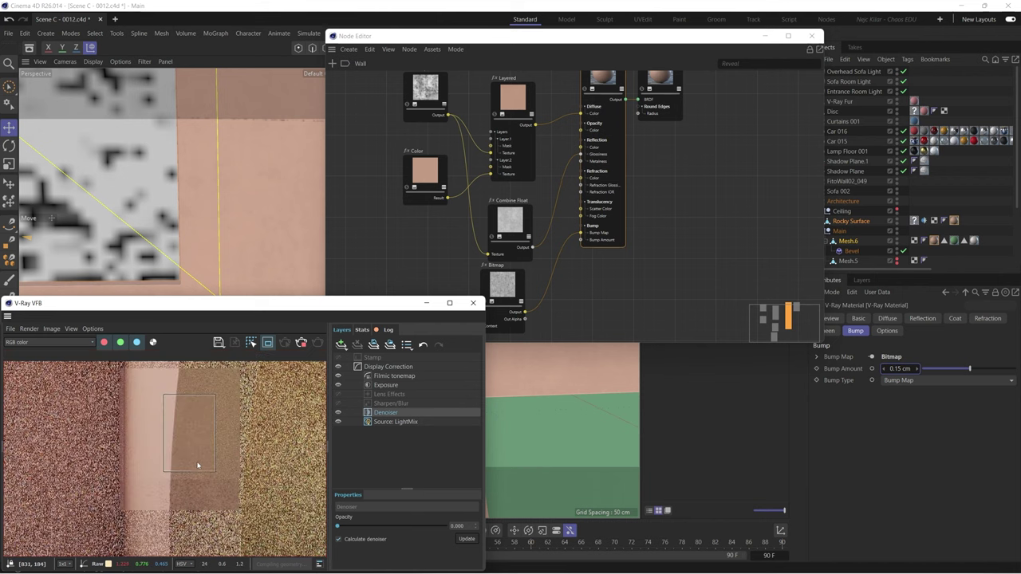
{"action": "middle_click_drag", "start_coordinate": [200, 468], "coordinate": [192, 496]}
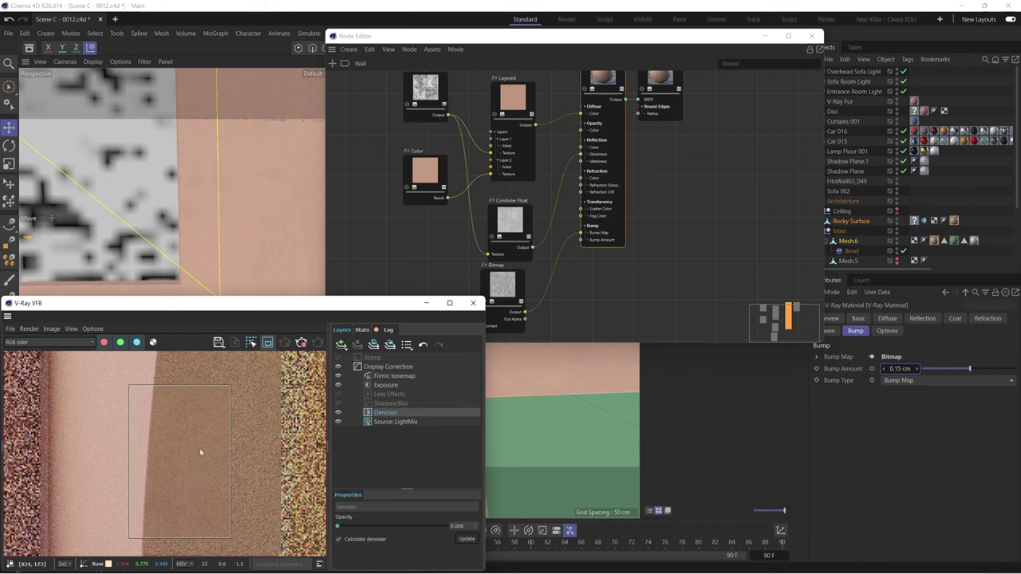
{"action": "scroll", "coordinate": [200, 451], "scroll_direction": "up", "scroll_amount": 2}
{"action": "middle_click_drag", "start_coordinate": [200, 451], "coordinate": [192, 467]}
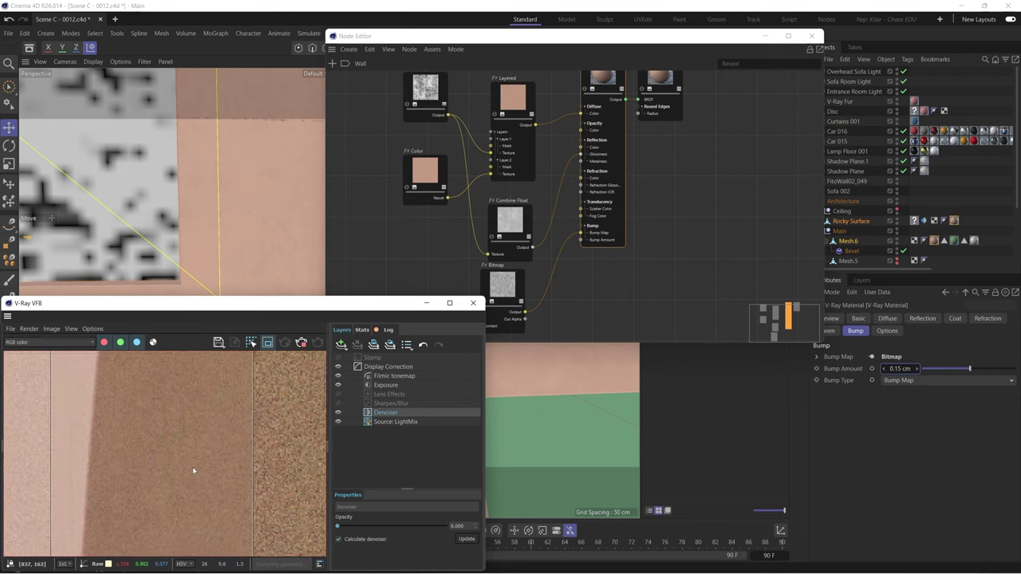
{"action": "scroll", "coordinate": [164, 433], "scroll_direction": "down", "scroll_amount": 2}
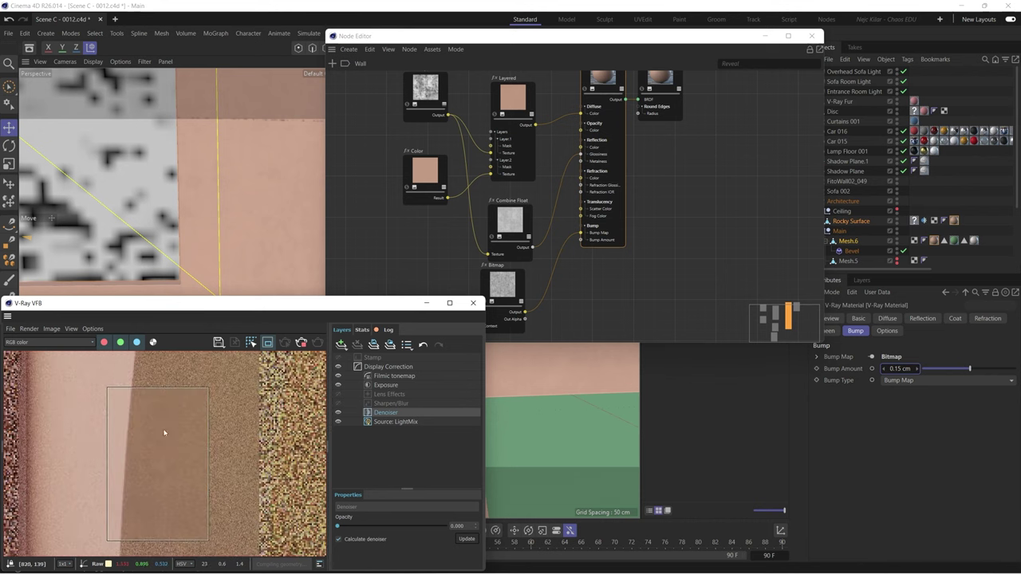
{"action": "middle_click_drag", "start_coordinate": [178, 471], "coordinate": [173, 463]}
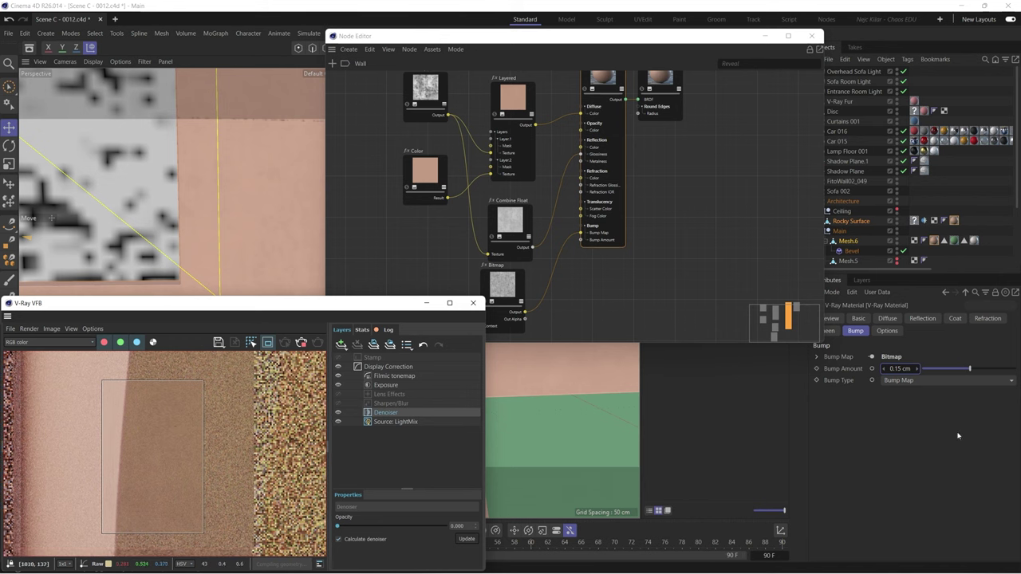
- Set the wall V-Ray Material's Bump Amount to 0.115 cm
{"action": "left_click", "coordinate": [900, 369]}
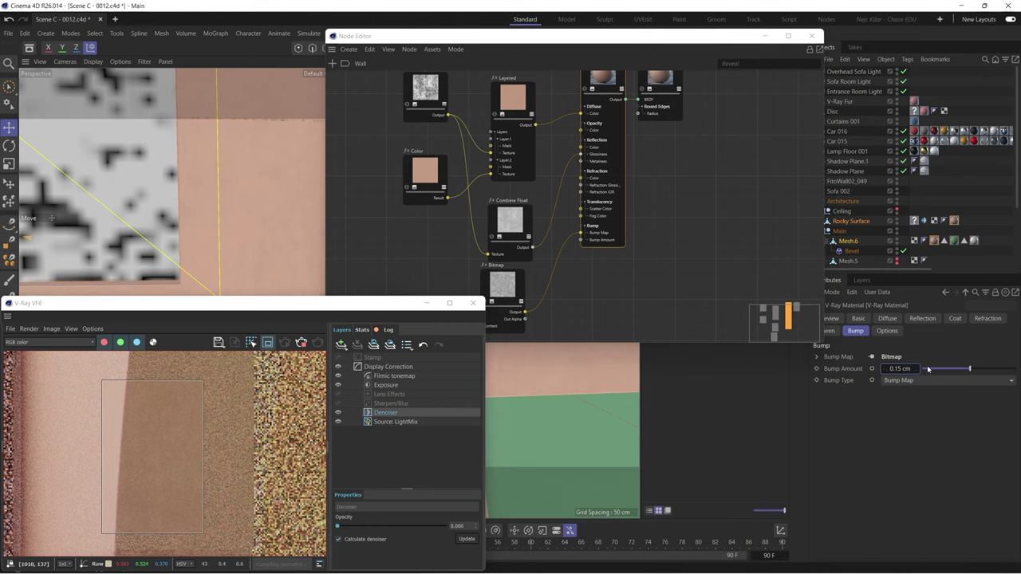
{"action": "key", "text": "Return"}
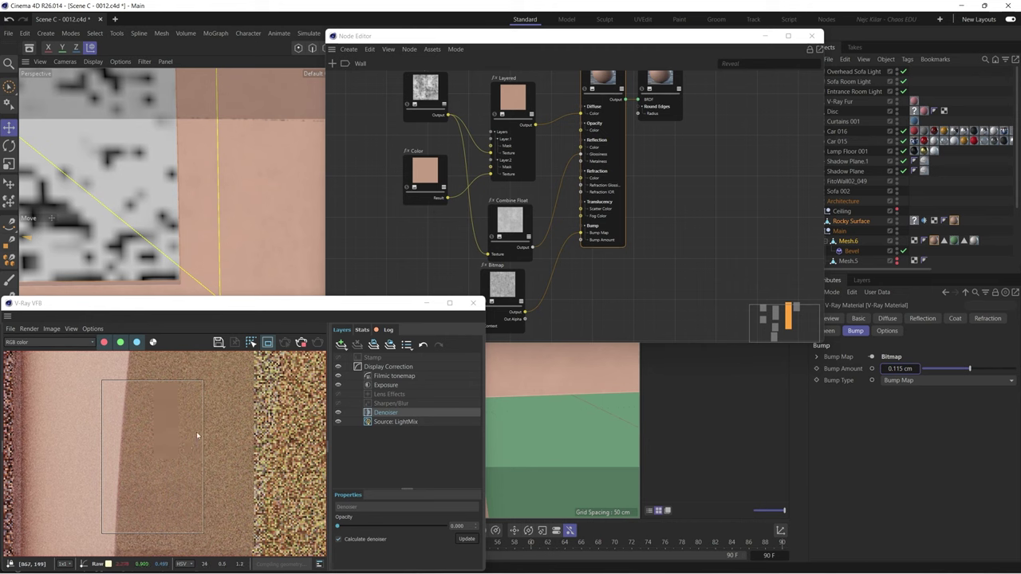
- Turn off region rendering and switch the viewport back to the scene's Camera to render the full frame
{"action": "left_click", "coordinate": [251, 342]}
{"action": "left_click_drag", "start_coordinate": [371, 40], "coordinate": [410, 50]}
{"action": "left_click", "coordinate": [348, 73]}
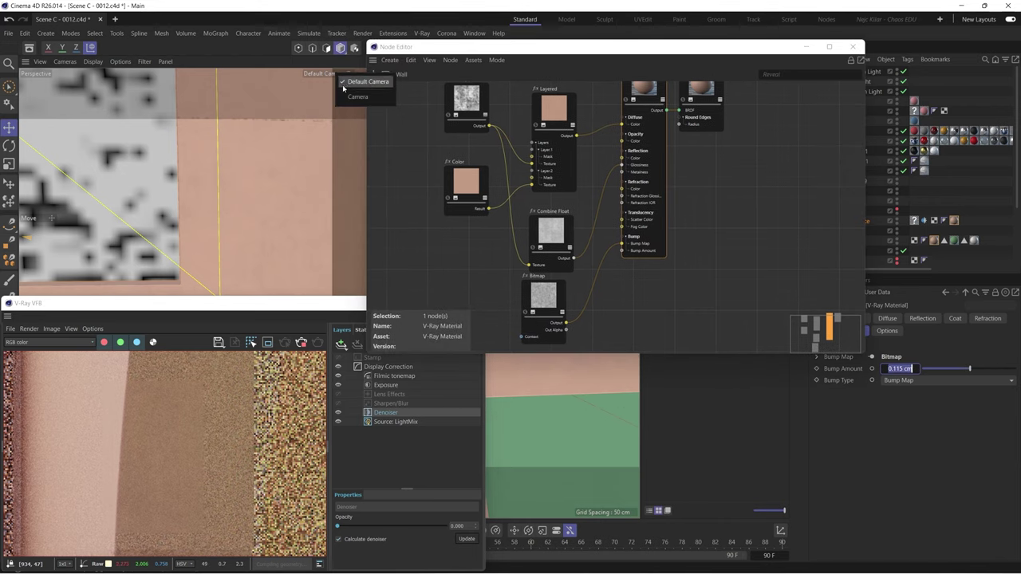
{"action": "left_click", "coordinate": [361, 98]}
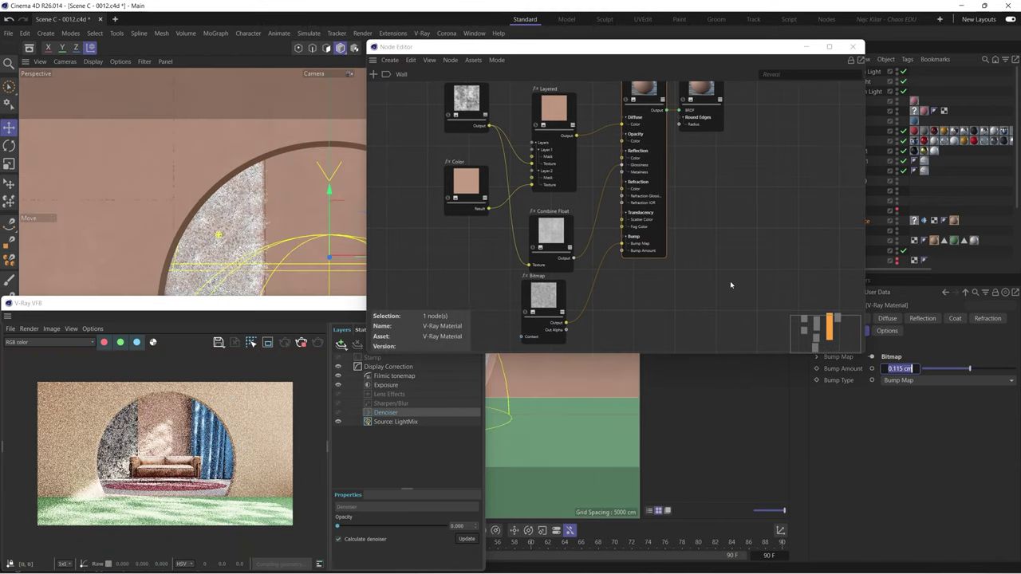
{"action": "left_click", "coordinate": [730, 281]}
{"action": "scroll", "coordinate": [679, 206], "scroll_direction": "down", "scroll_amount": 3}
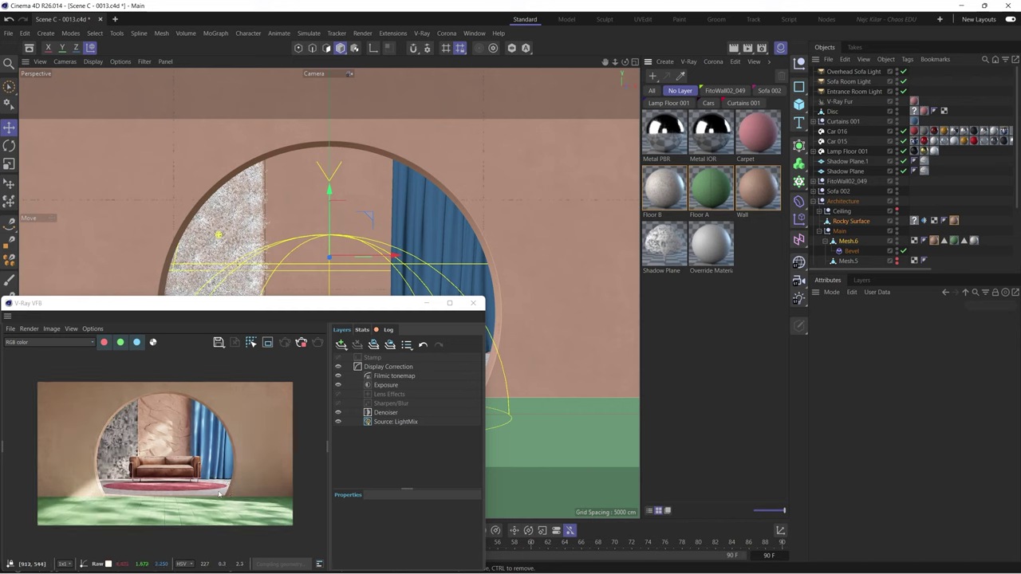
- Switch the viewport to the Default Camera, frame the terrazzo floor by the round opening, and draw a render region over the floor
{"action": "left_click", "coordinate": [315, 74]}
{"action": "left_click", "coordinate": [350, 83]}
{"action": "left_click_drag", "start_coordinate": [364, 107], "coordinate": [332, 236], "text": "alt"}
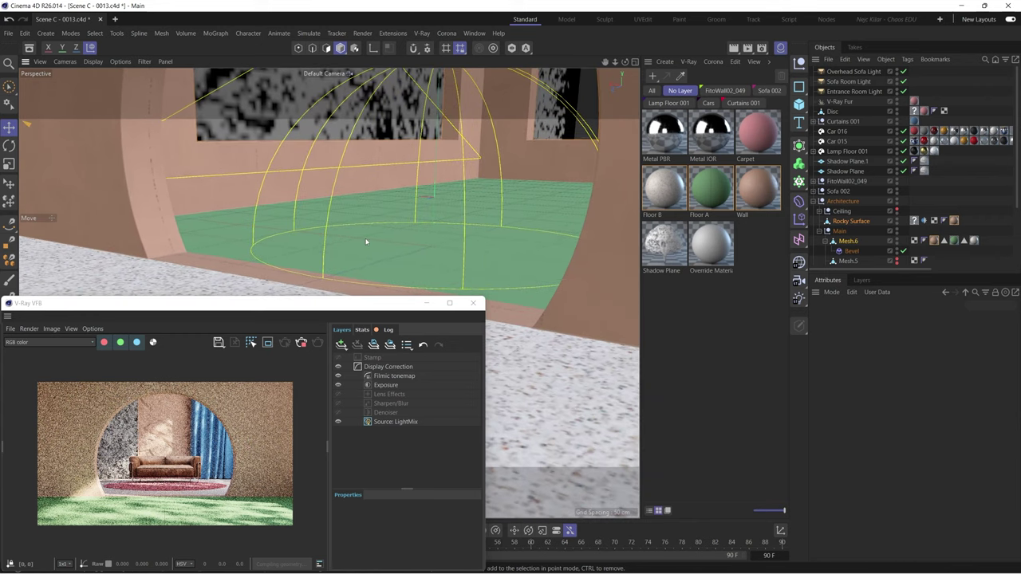
{"action": "left_click", "coordinate": [267, 342]}
{"action": "left_click_drag", "start_coordinate": [83, 437], "coordinate": [268, 525]}
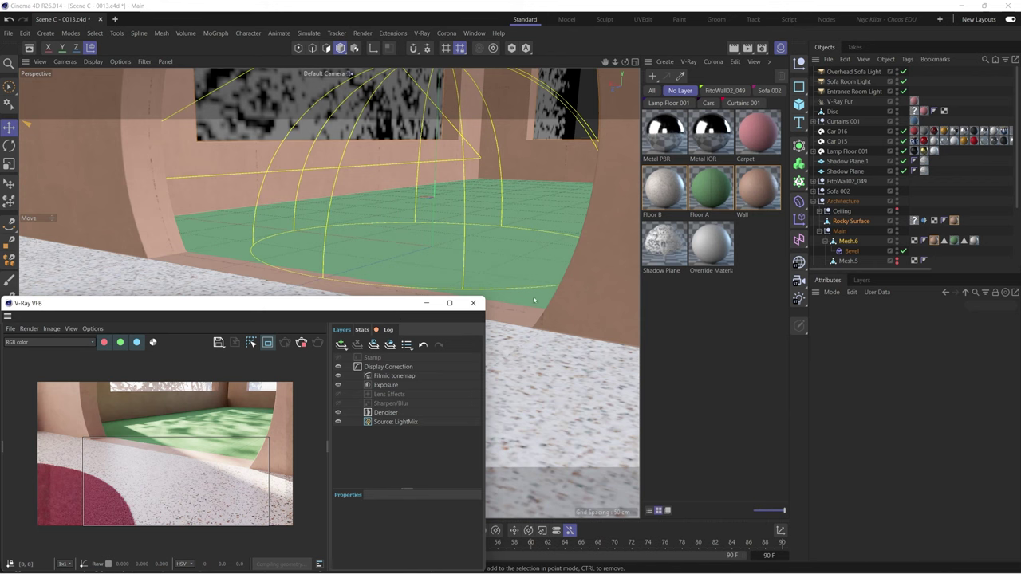
- Open the Floor B material's node graph and duplicate its color Bitmap node below the original
{"action": "left_click", "coordinate": [663, 189]}
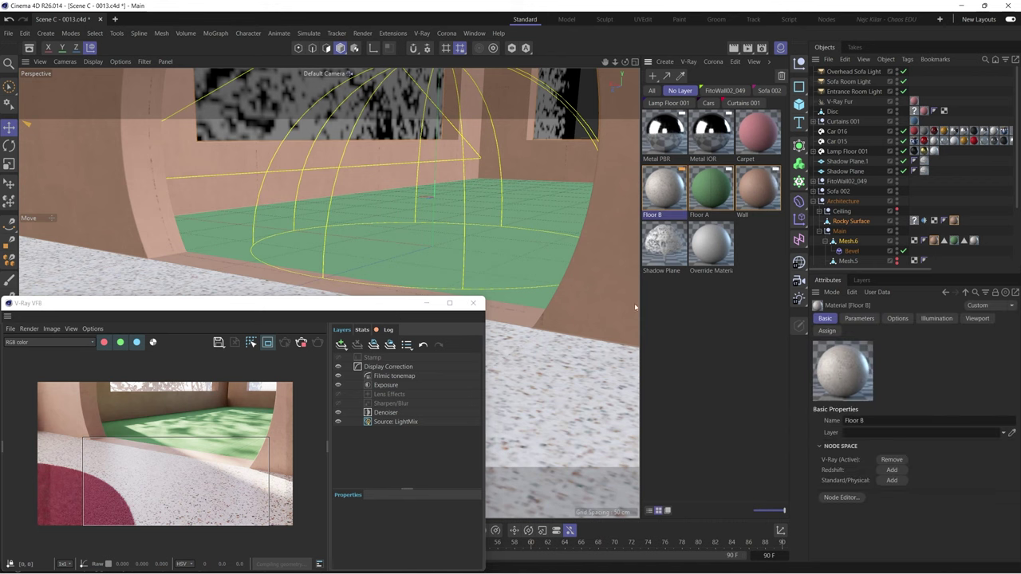
{"action": "left_click", "coordinate": [842, 497]}
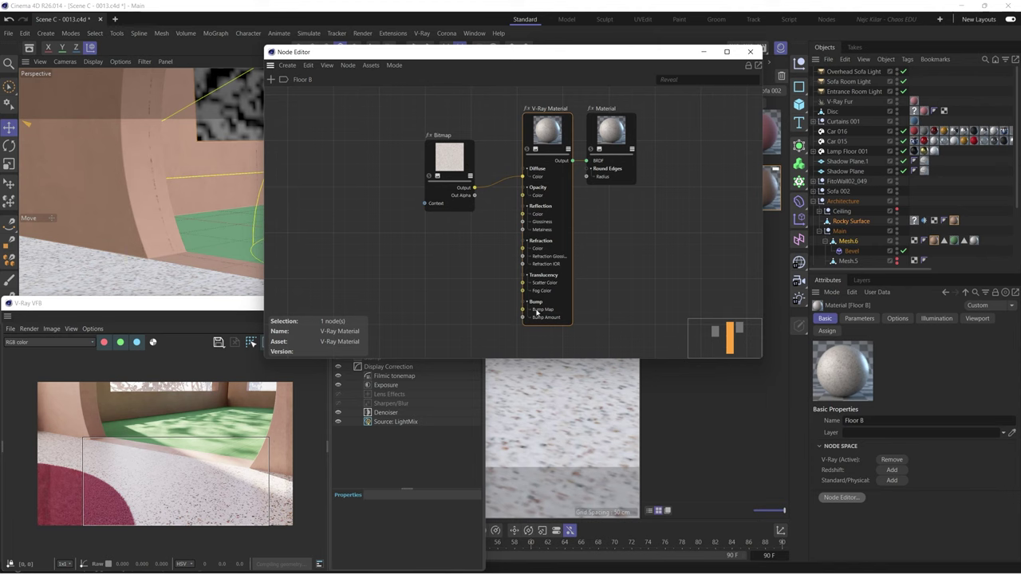
{"action": "left_click", "coordinate": [395, 225]}
{"action": "left_click", "coordinate": [449, 157]}
{"action": "left_click_drag", "start_coordinate": [449, 157], "coordinate": [399, 238], "text": "ctrl"}
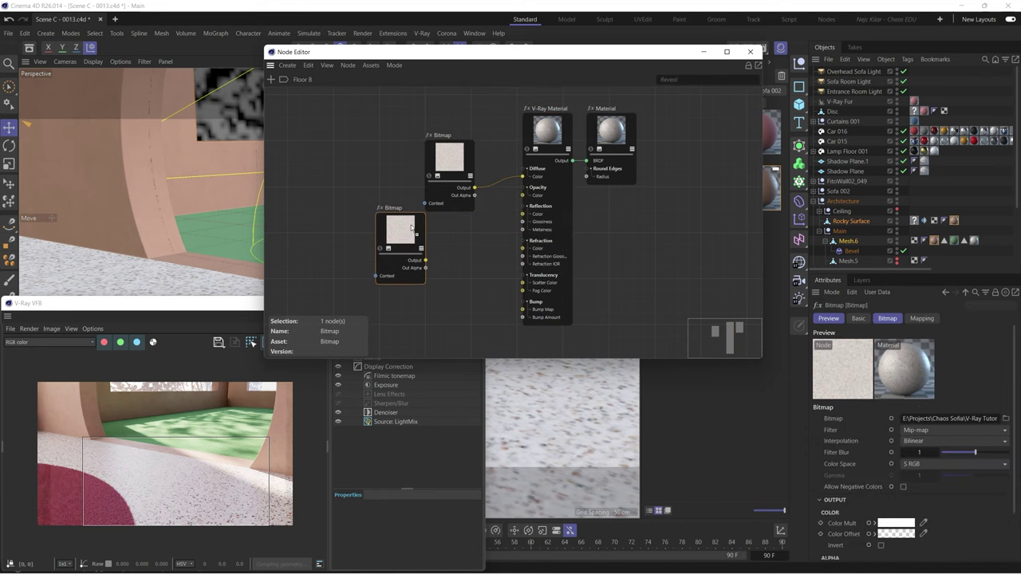
- Load TerrazzoVenetianHonedWarmWhite001_GLOSS_8K into the duplicated Bitmap node after previewing the image at full size
{"action": "left_click", "coordinate": [1005, 418]}
{"action": "left_click", "coordinate": [562, 136]}
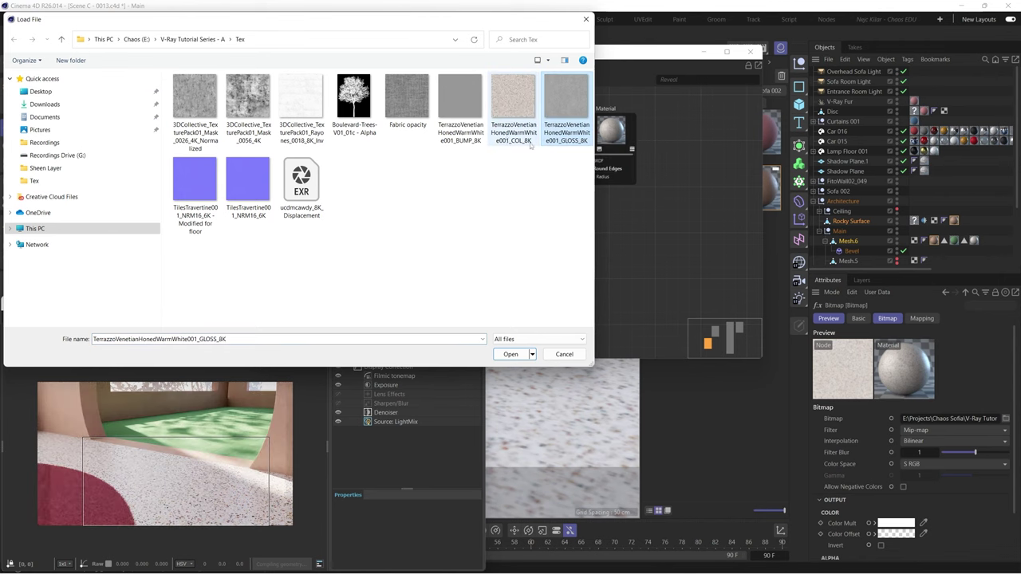
{"action": "right_click", "coordinate": [565, 126]}
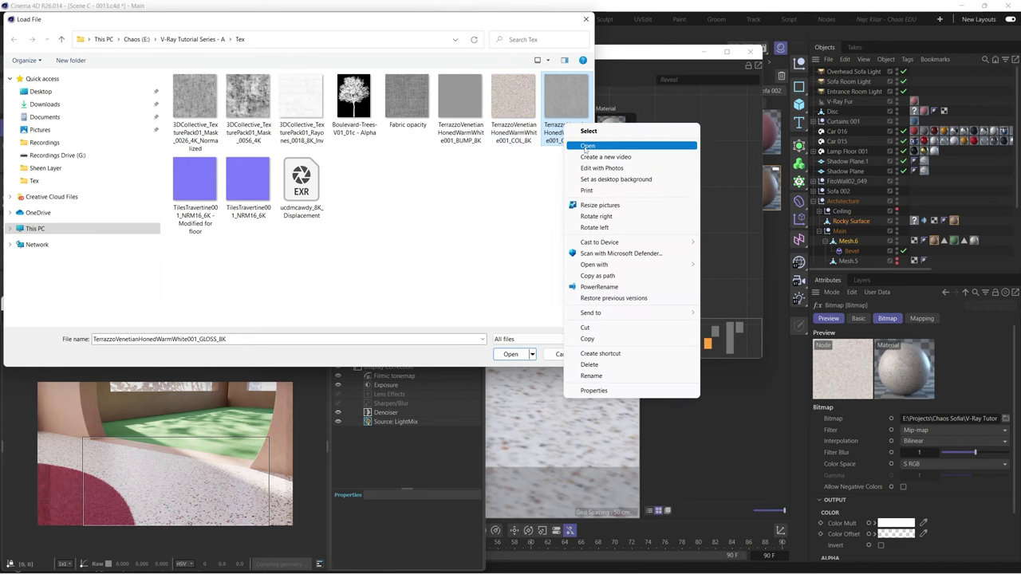
{"action": "left_click", "coordinate": [588, 146]}
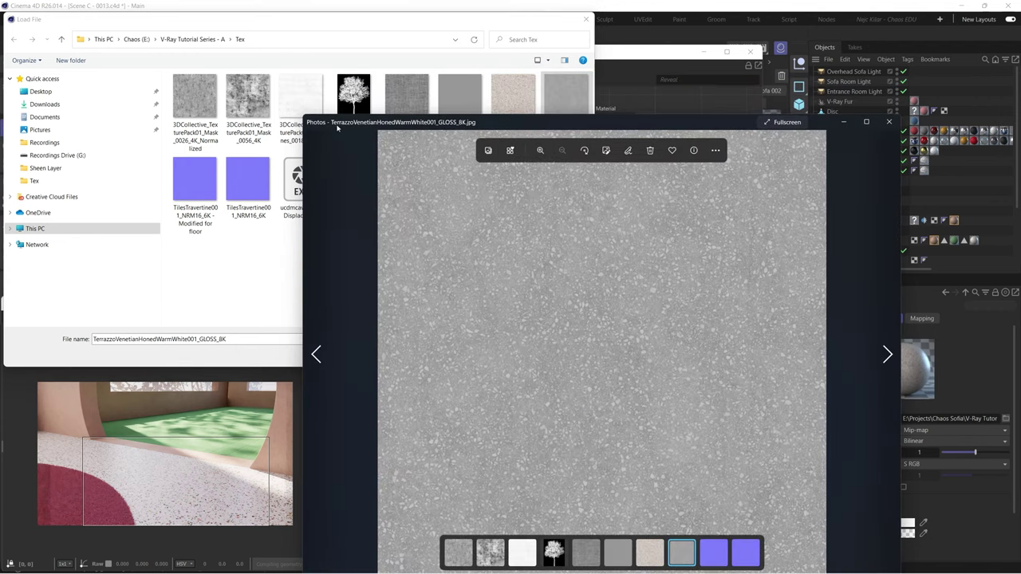
{"action": "left_click_drag", "start_coordinate": [543, 122], "coordinate": [555, 156]}
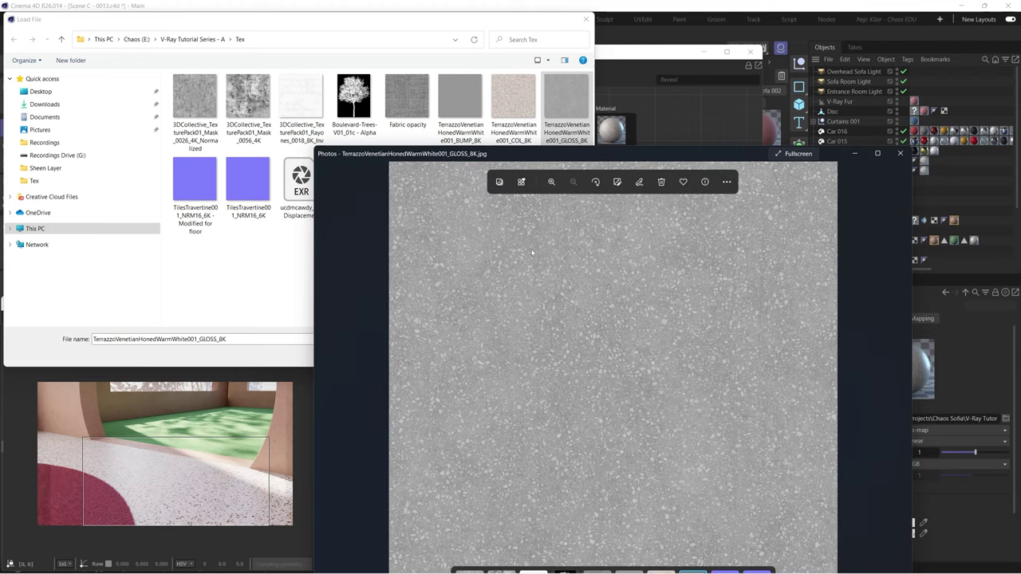
{"action": "left_click", "coordinate": [899, 153]}
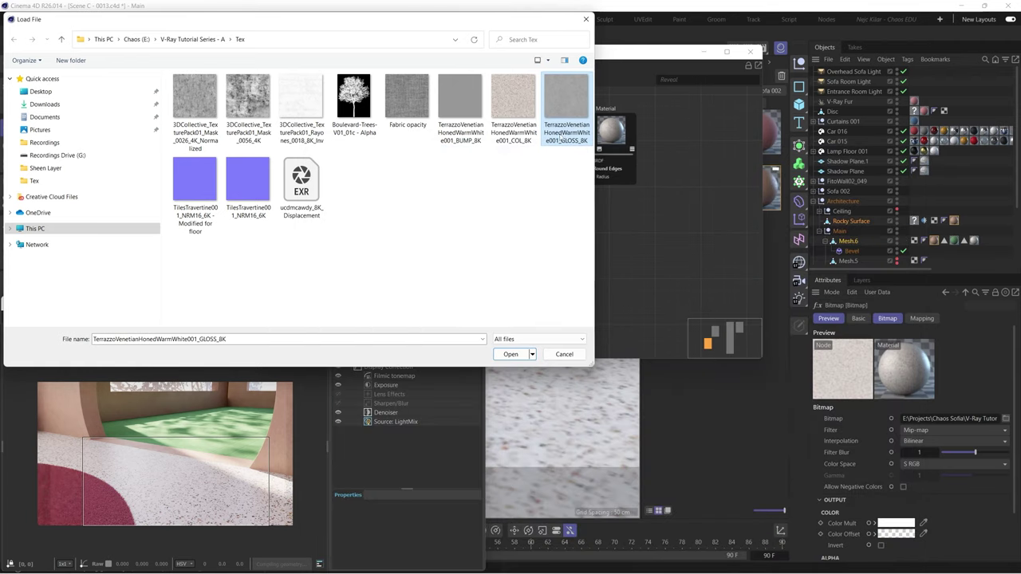
{"action": "left_click", "coordinate": [510, 354]}
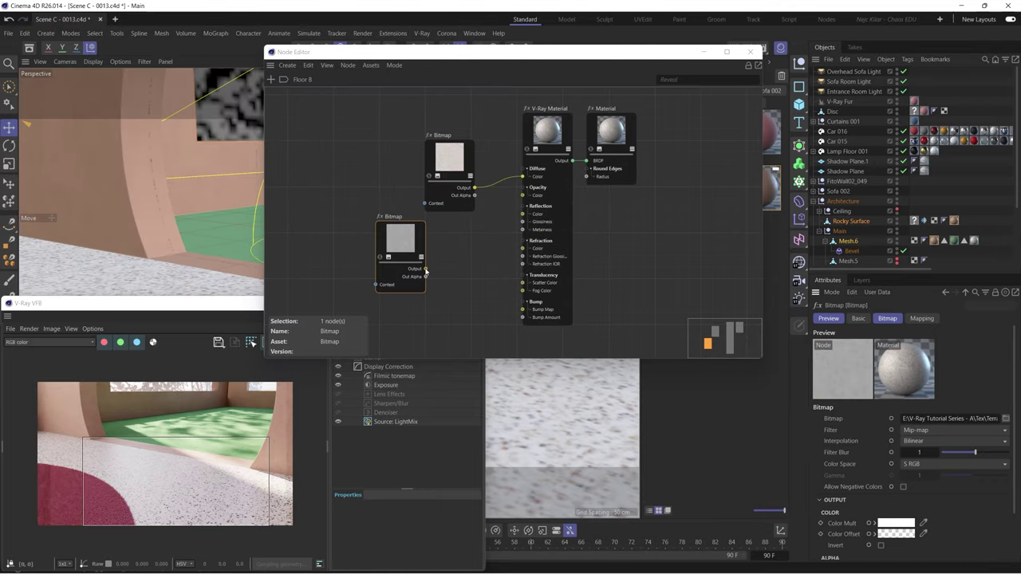
- Connect the gloss Bitmap's output to the V-Ray Material's reflection Glossiness and examine the floor in the render
{"action": "left_click_drag", "start_coordinate": [425, 268], "coordinate": [522, 222]}
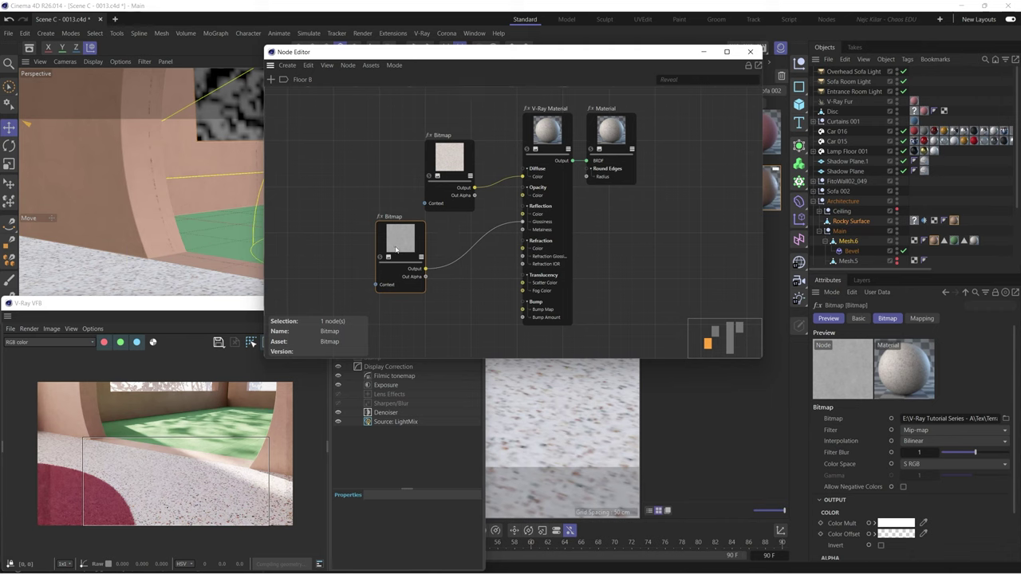
{"action": "scroll", "coordinate": [401, 242], "scroll_direction": "up", "scroll_amount": 5}
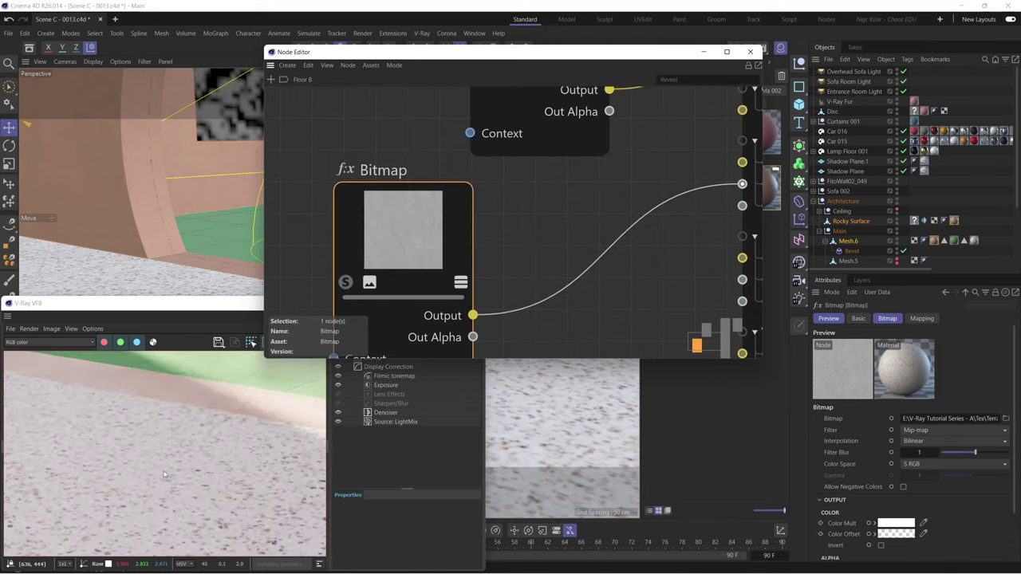
{"action": "left_click", "coordinate": [188, 468]}
{"action": "left_click", "coordinate": [409, 244]}
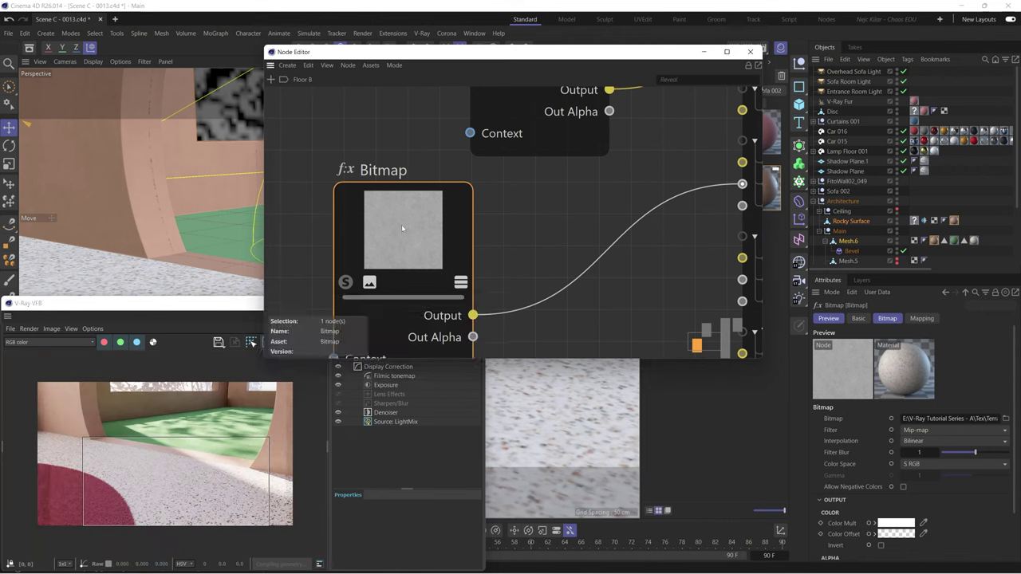
{"action": "scroll", "coordinate": [415, 227], "scroll_direction": "down", "scroll_amount": 5}
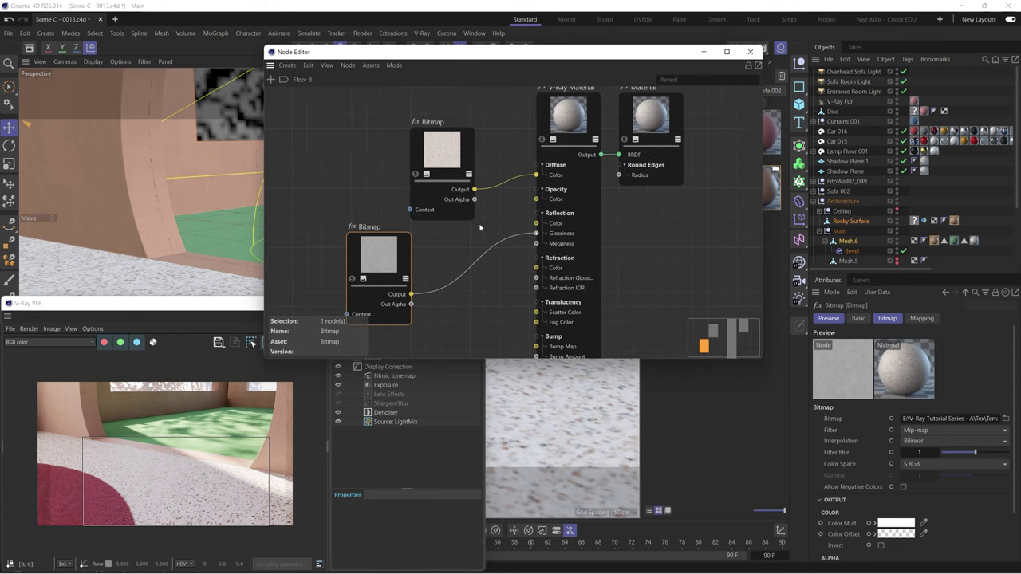
{"action": "left_click", "coordinate": [146, 465]}
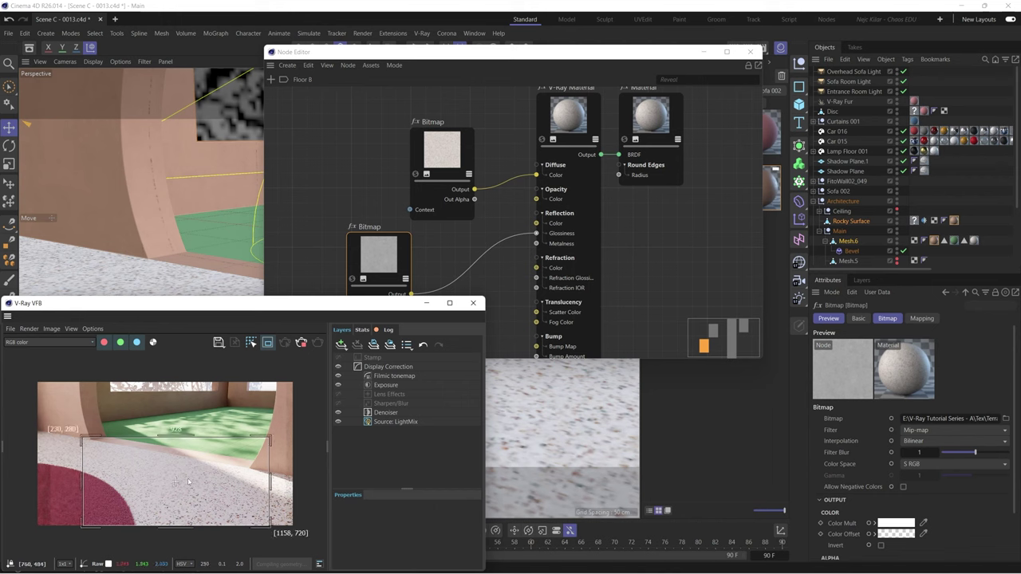
- Insert a Combine Float node between the gloss Bitmap and the V-Ray Material's Glossiness input, spacing the nodes apart
{"action": "left_click", "coordinate": [378, 255]}
{"action": "left_click_drag", "start_coordinate": [375, 255], "coordinate": [323, 247]}
{"action": "scroll", "coordinate": [422, 253], "scroll_direction": "down", "scroll_amount": 2}
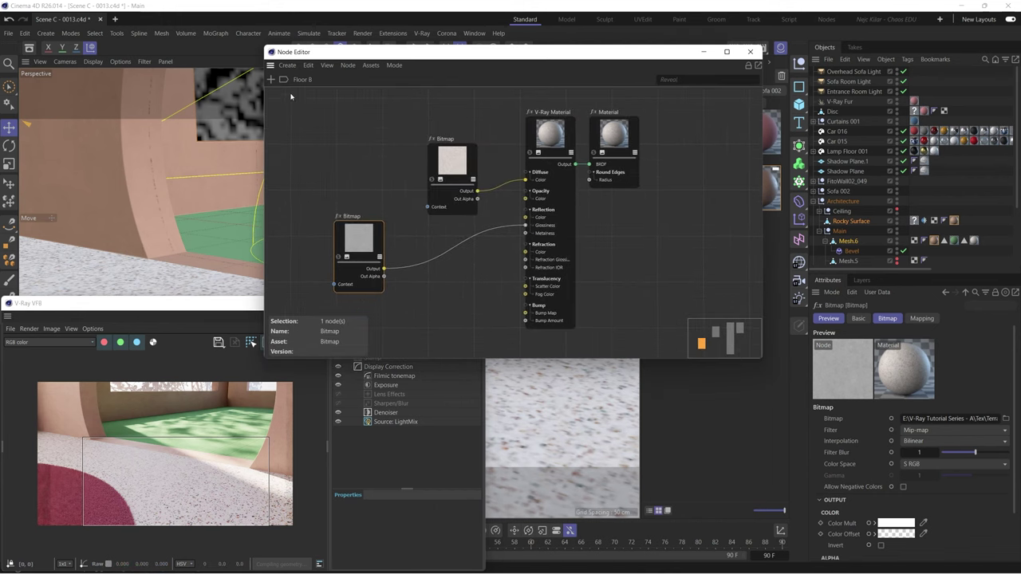
{"action": "left_click", "coordinate": [270, 80]}
{"action": "left_click", "coordinate": [301, 197]}
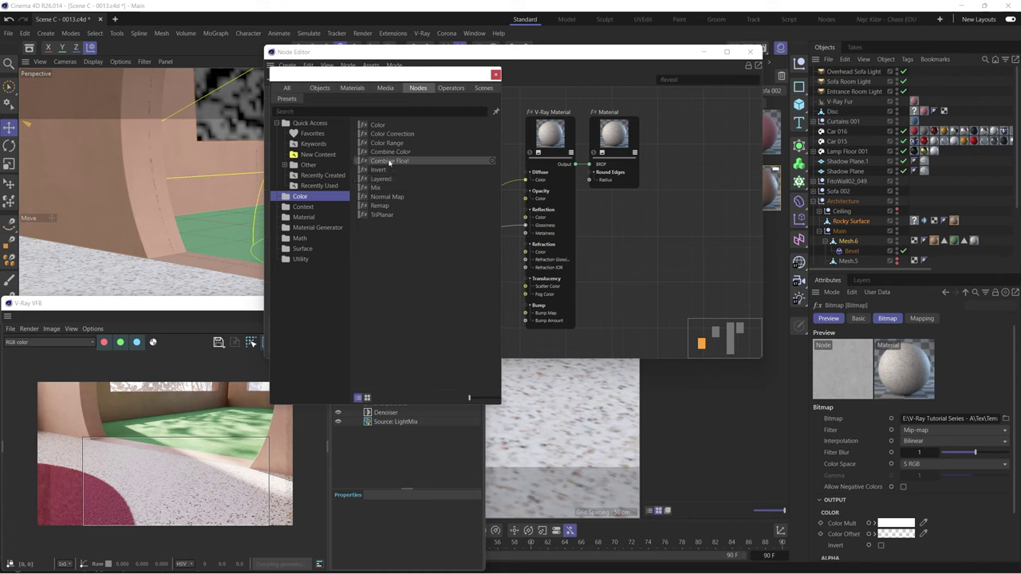
{"action": "left_click_drag", "start_coordinate": [381, 163], "coordinate": [525, 225]}
{"action": "left_click_drag", "start_coordinate": [447, 264], "coordinate": [459, 260]}
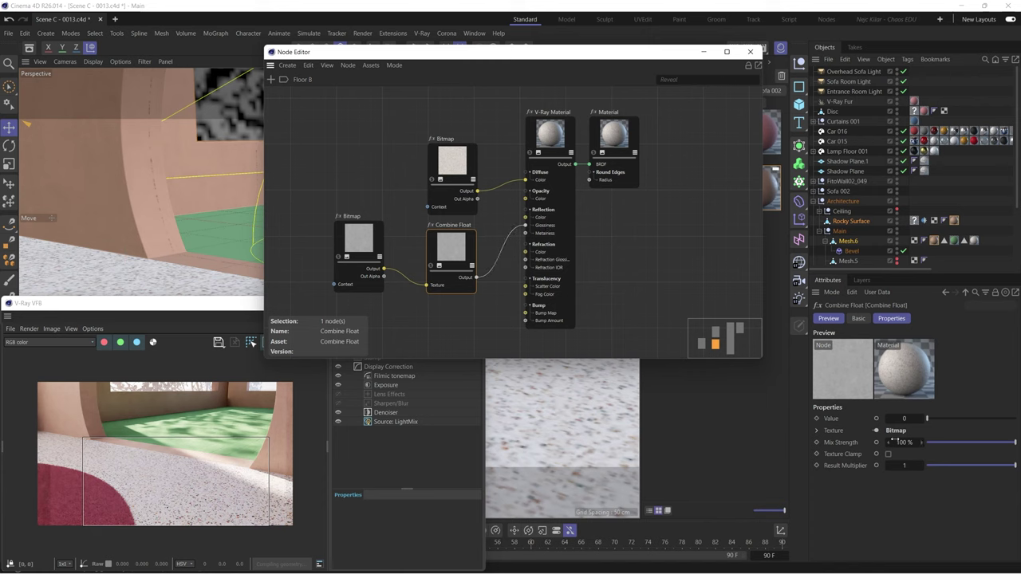
- Set the Combine Float's Value to 1 and Mix Strength to 30 %, checking the floor reflections up close in the render
{"action": "left_click_drag", "start_coordinate": [944, 446], "coordinate": [926, 443]}
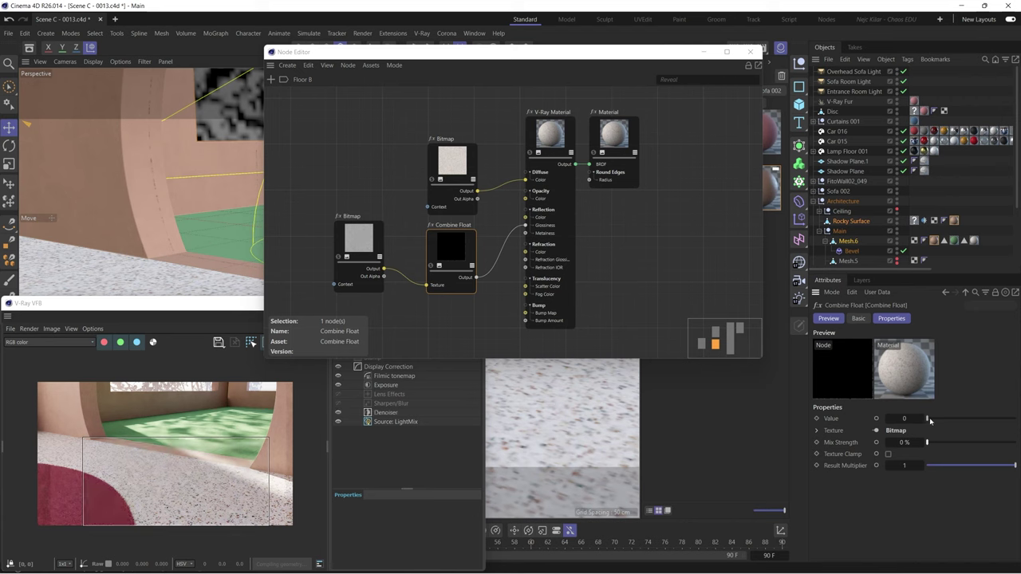
{"action": "left_click_drag", "start_coordinate": [924, 418], "coordinate": [1003, 417]}
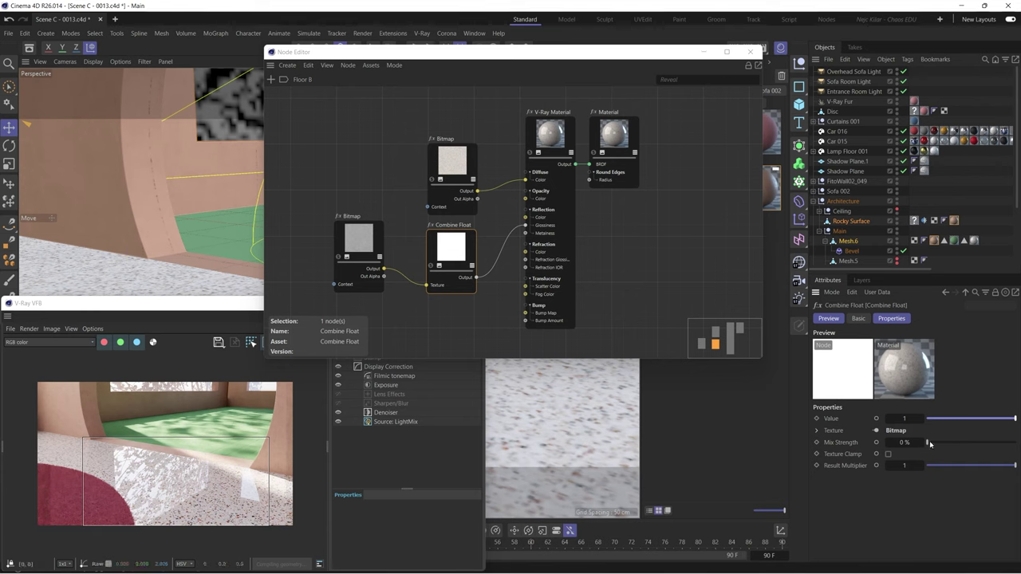
{"action": "left_click_drag", "start_coordinate": [929, 443], "coordinate": [952, 444]}
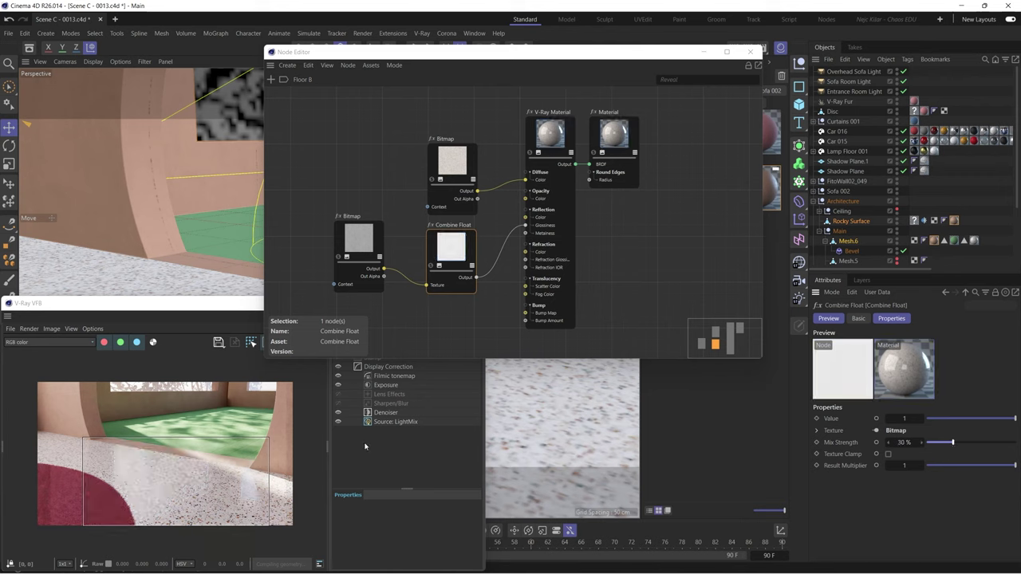
{"action": "scroll", "coordinate": [135, 472], "scroll_direction": "up", "scroll_amount": 2}
{"action": "left_click", "coordinate": [145, 472]}
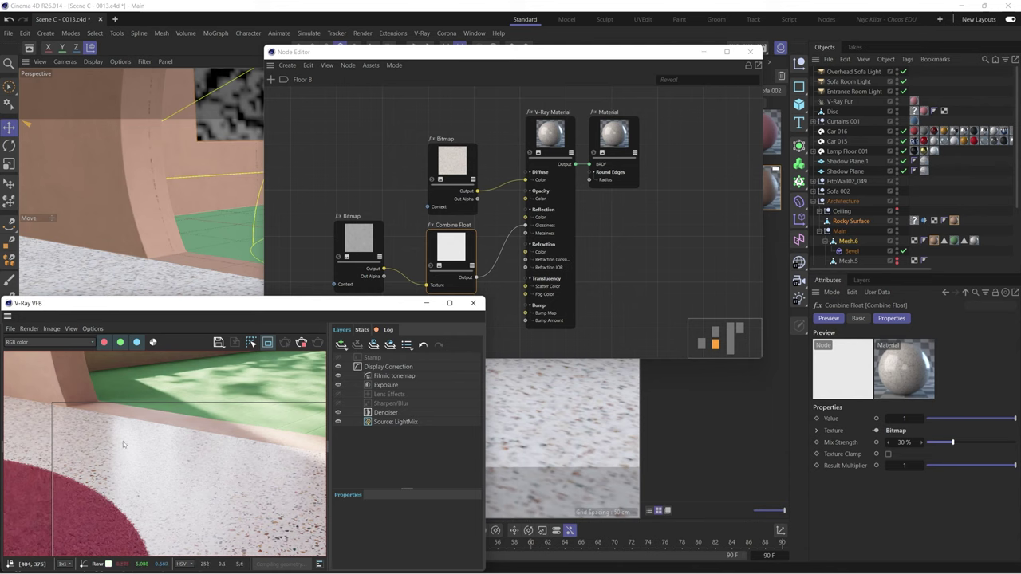
{"action": "scroll", "coordinate": [250, 476], "scroll_direction": "down", "scroll_amount": 2}
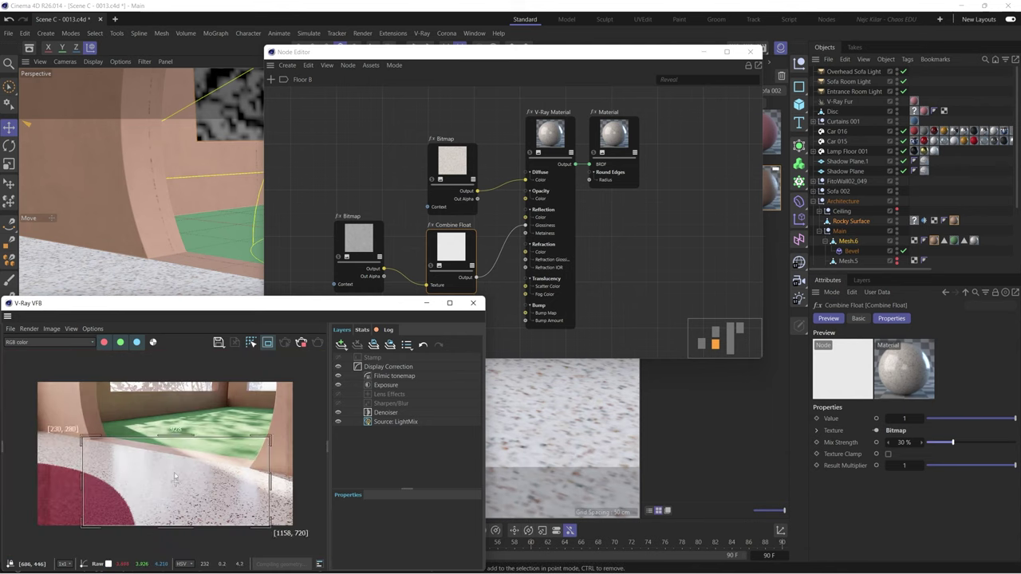
{"action": "scroll", "coordinate": [146, 481], "scroll_direction": "up", "scroll_amount": 3}
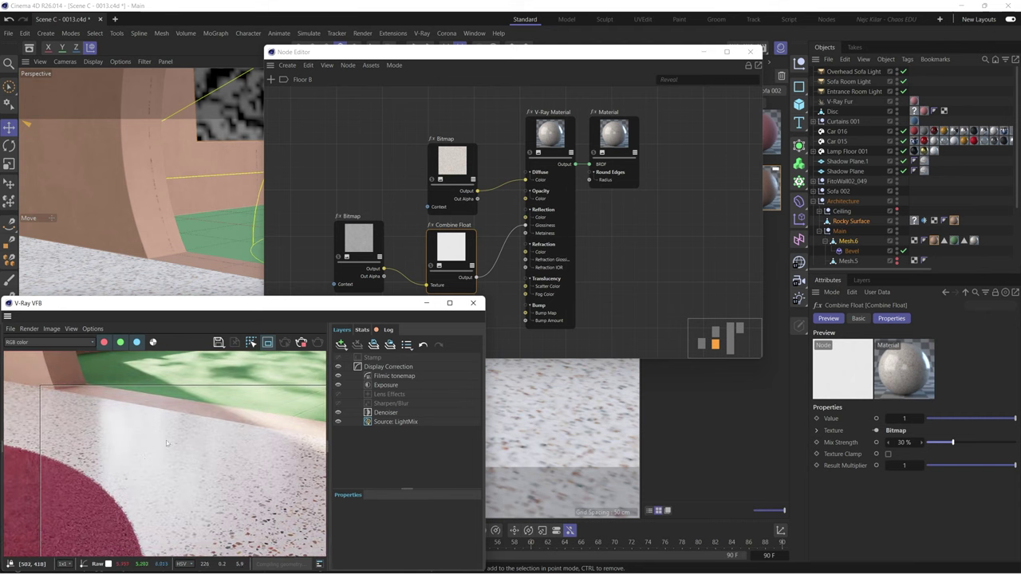
- Raise the Combine Float's Mix Strength to 40 % and compare the floor's reflections near and far in the render
{"action": "left_click_drag", "start_coordinate": [953, 443], "coordinate": [961, 443]}
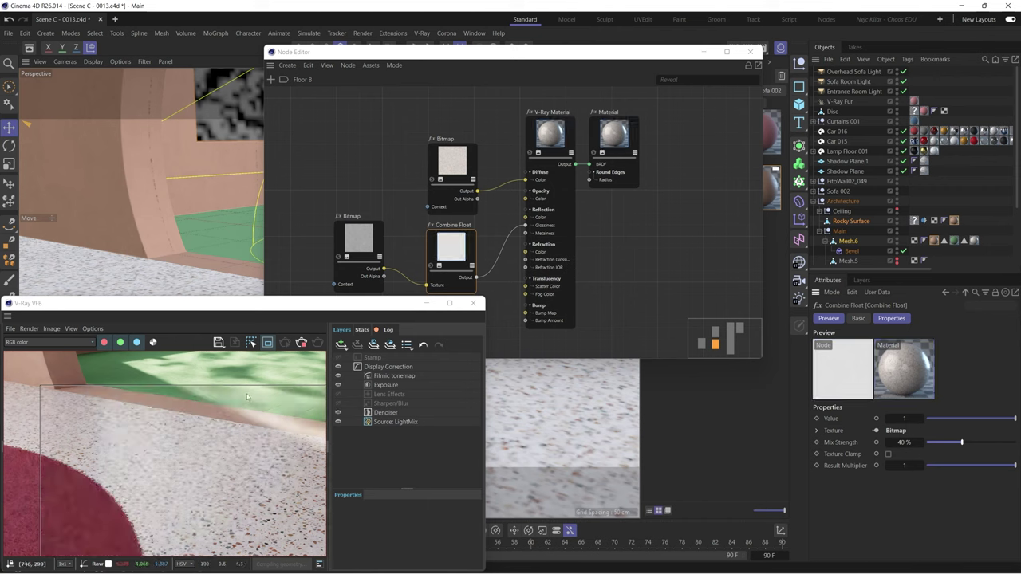
{"action": "scroll", "coordinate": [239, 431], "scroll_direction": "down", "scroll_amount": 3}
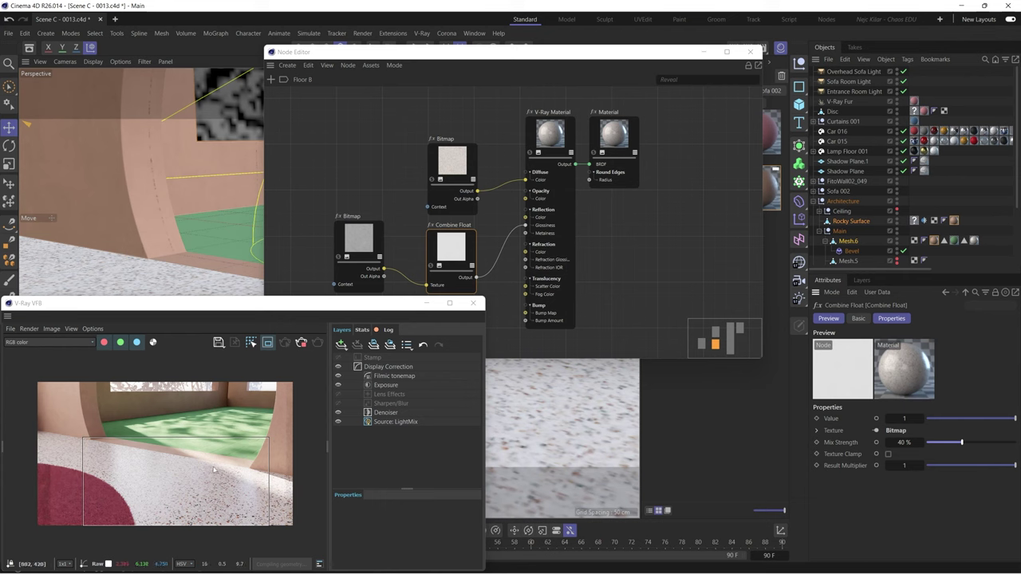
{"action": "scroll", "coordinate": [164, 483], "scroll_direction": "up", "scroll_amount": 3}
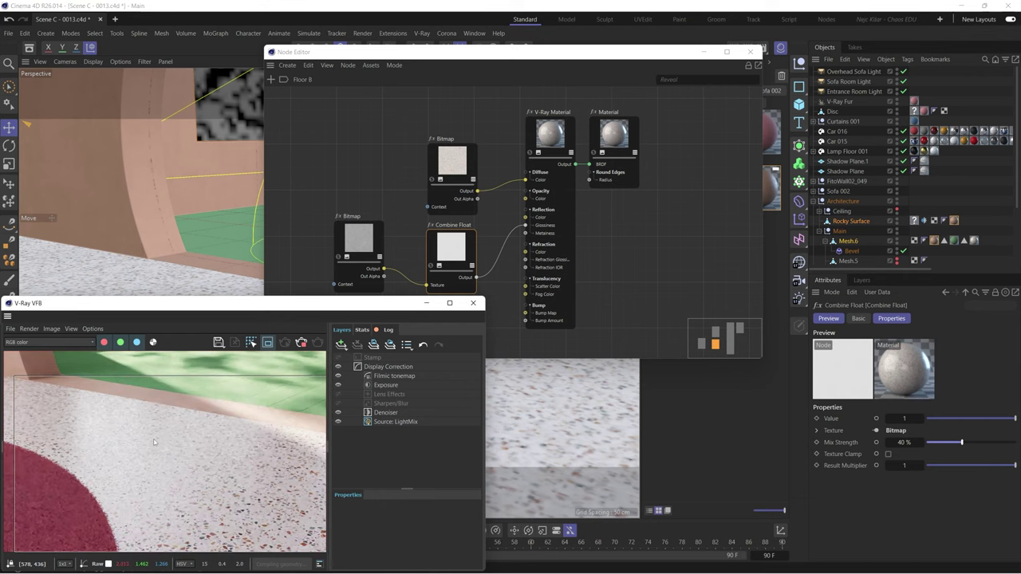
{"action": "scroll", "coordinate": [201, 440], "scroll_direction": "down", "scroll_amount": 3}
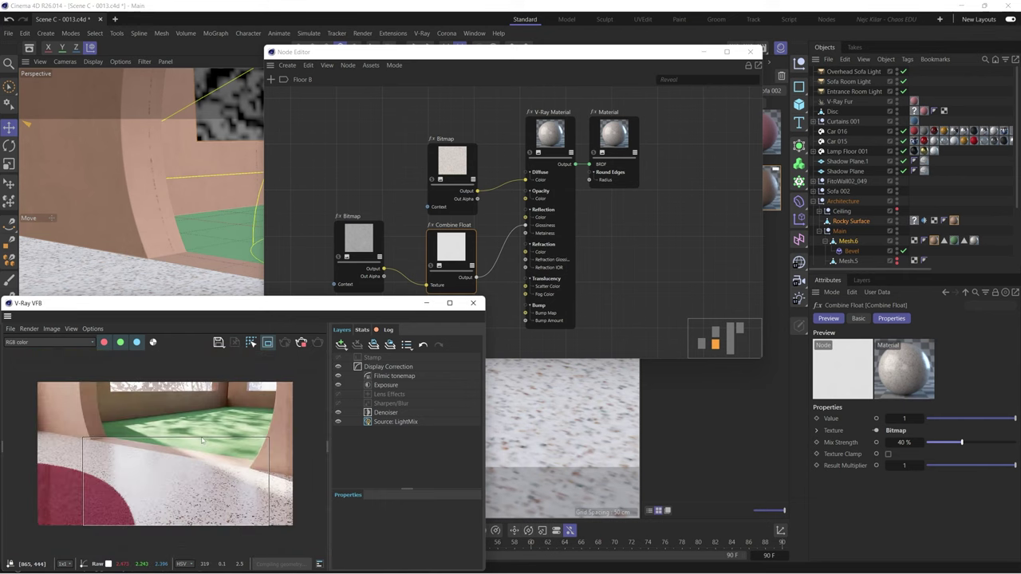
{"action": "left_click_drag", "start_coordinate": [483, 57], "coordinate": [461, 37]}
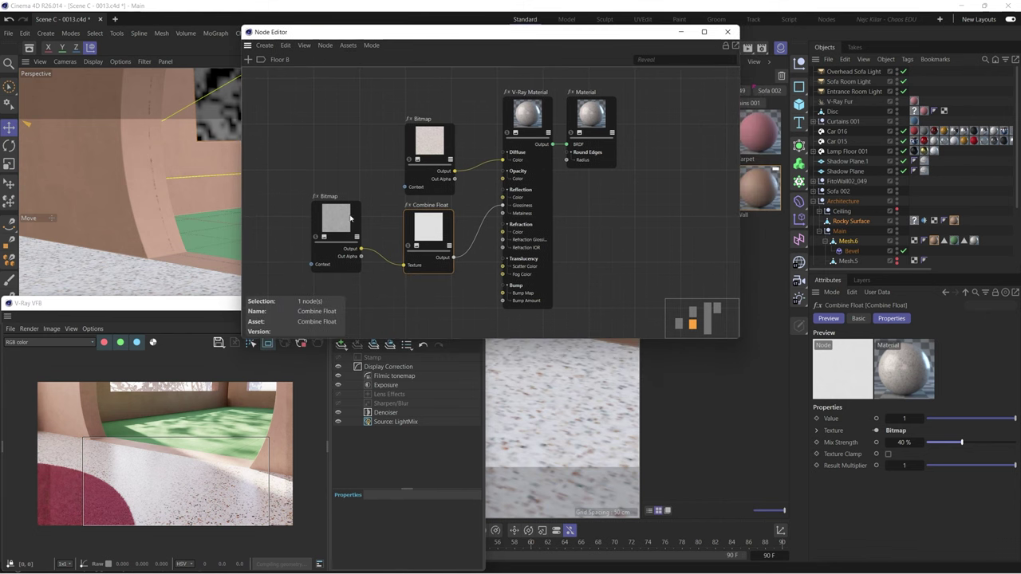
- Examine the gloss Bitmap's texture file among the image files in the Tex folder, leaving the loaded map in place
{"action": "left_click", "coordinate": [339, 223]}
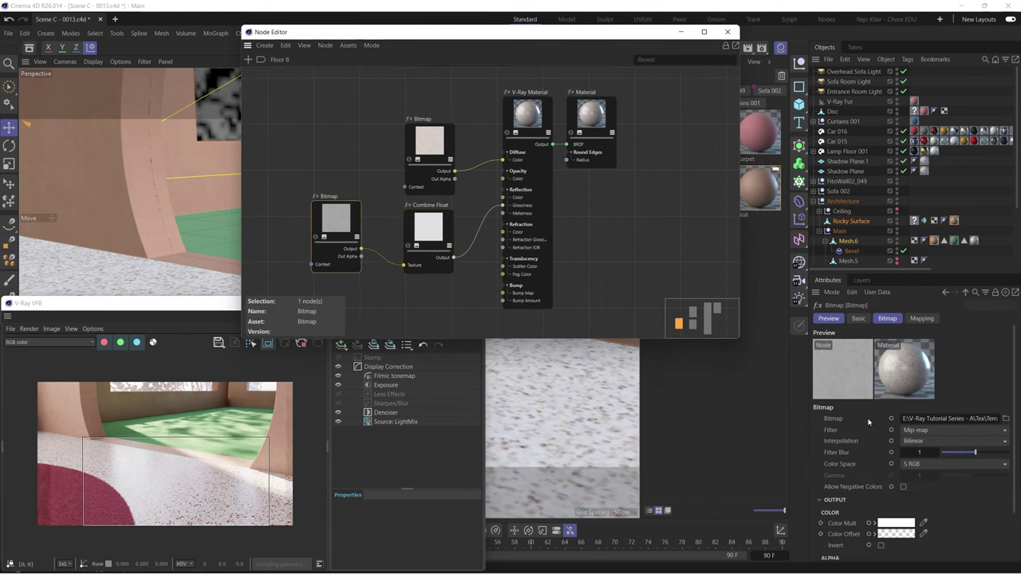
{"action": "left_click", "coordinate": [1005, 419]}
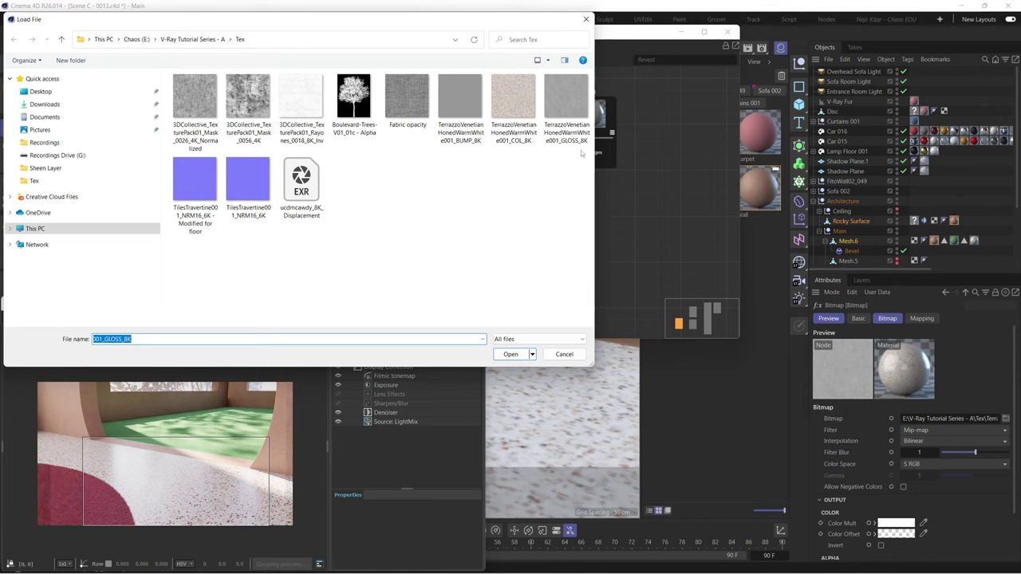
{"action": "left_click", "coordinate": [564, 354]}
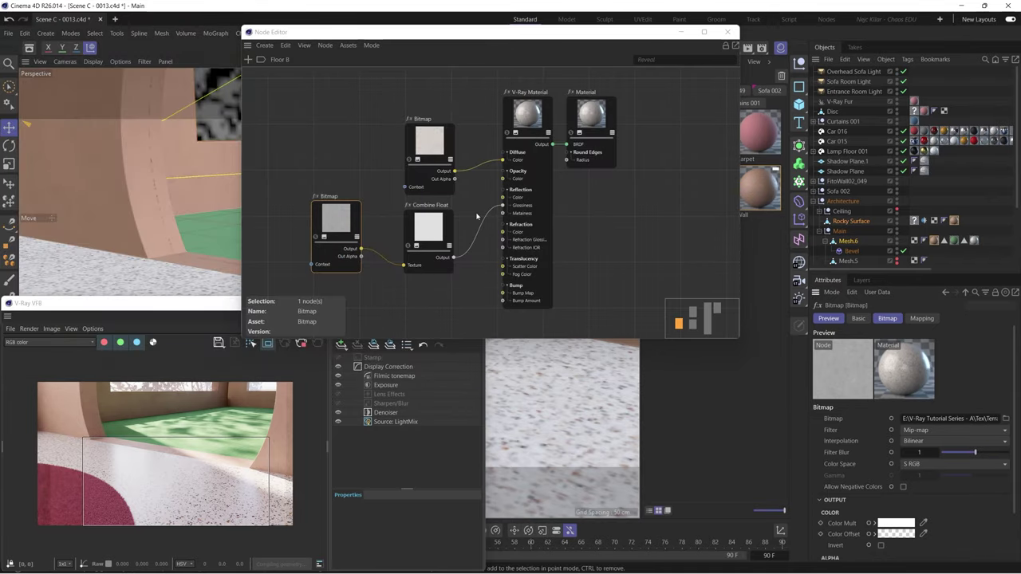
- Enable Use Roughness in the V-Ray Material's reflection settings and disconnect the Combine Float from Glossiness
{"action": "left_click", "coordinate": [543, 188]}
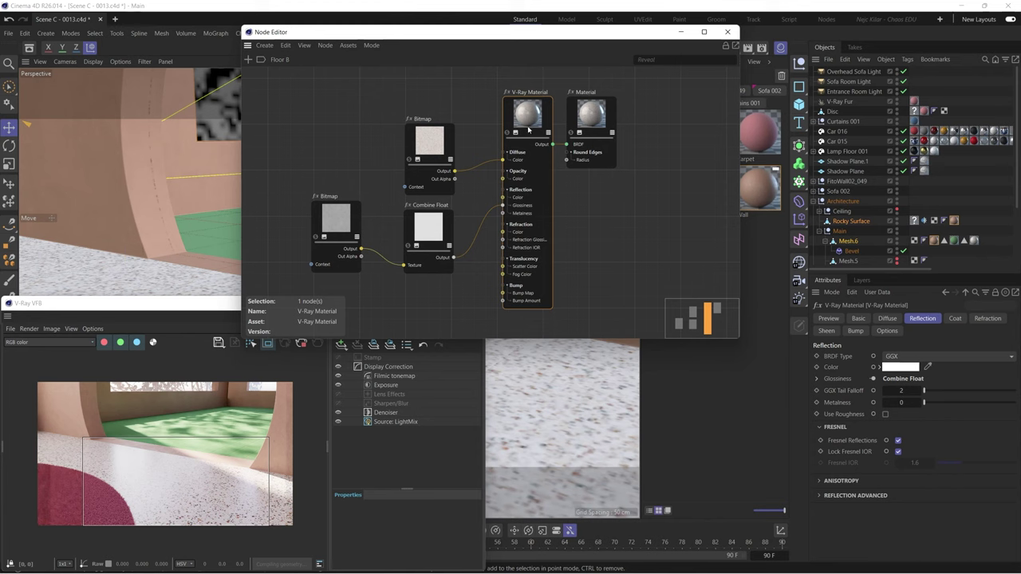
{"action": "left_click", "coordinate": [885, 414]}
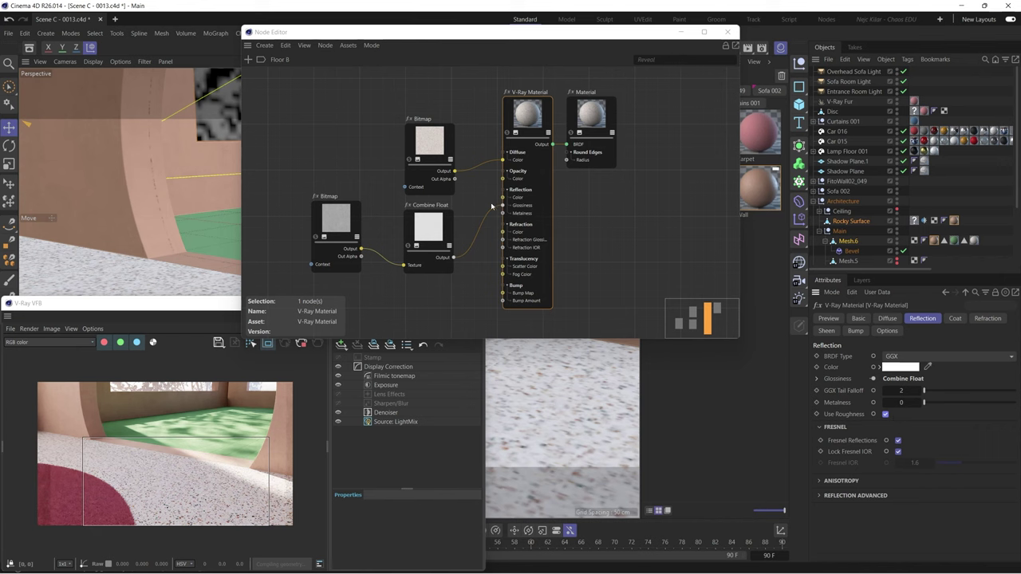
{"action": "left_click", "coordinate": [488, 212]}
{"action": "left_click", "coordinate": [524, 130]}
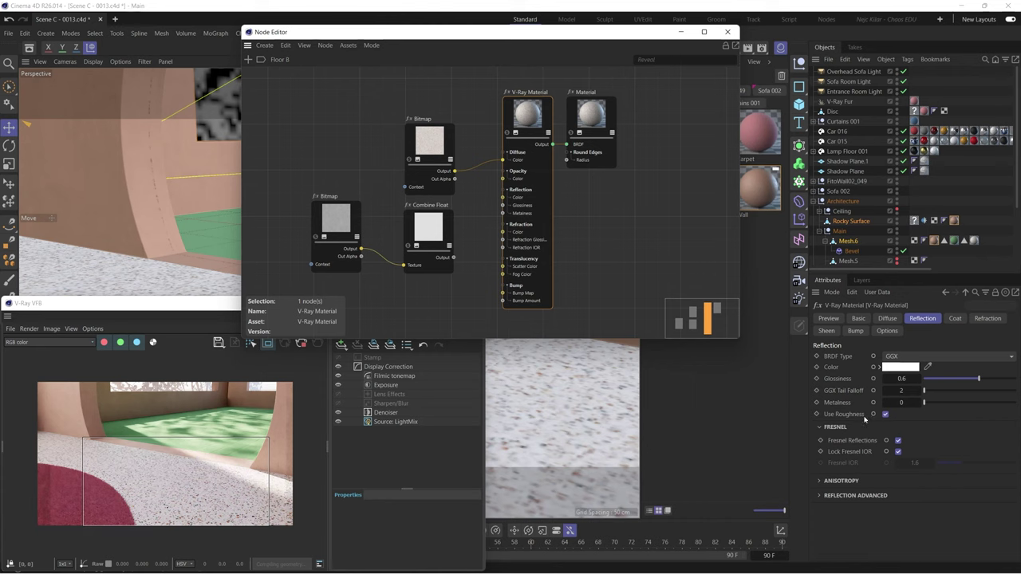
- Compare the floor at Glossiness 1 with Use Roughness on and off, and at 0 with it on
{"action": "left_click_drag", "start_coordinate": [969, 382], "coordinate": [1015, 379]}
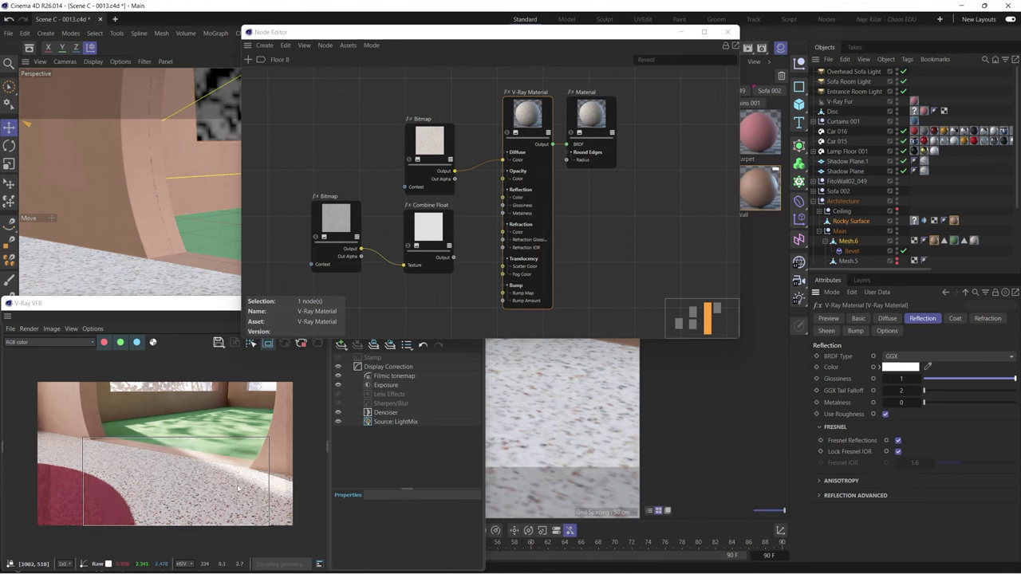
{"action": "left_click", "coordinate": [885, 414]}
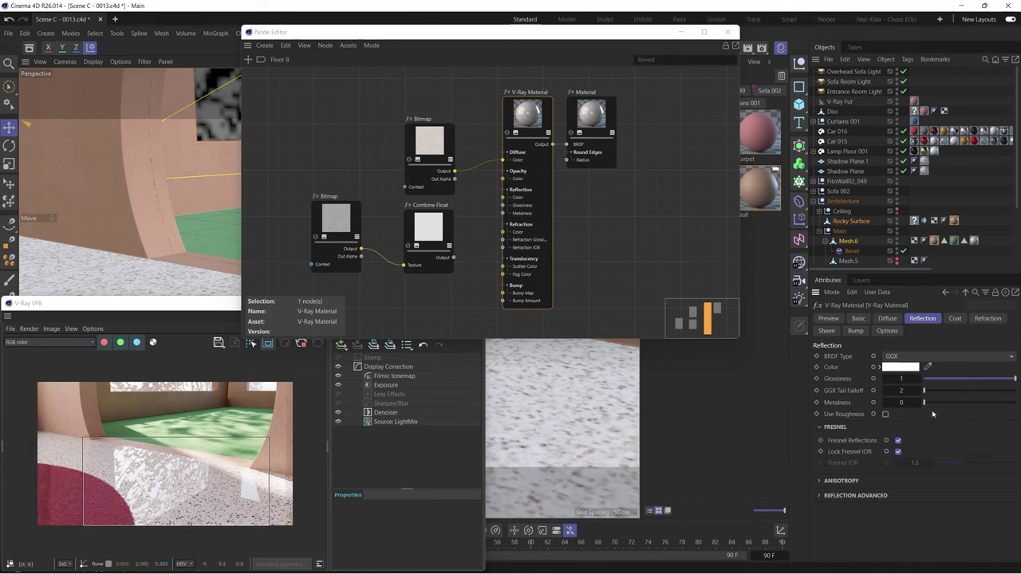
{"action": "left_click", "coordinate": [884, 415]}
{"action": "left_click_drag", "start_coordinate": [938, 384], "coordinate": [922, 384]}
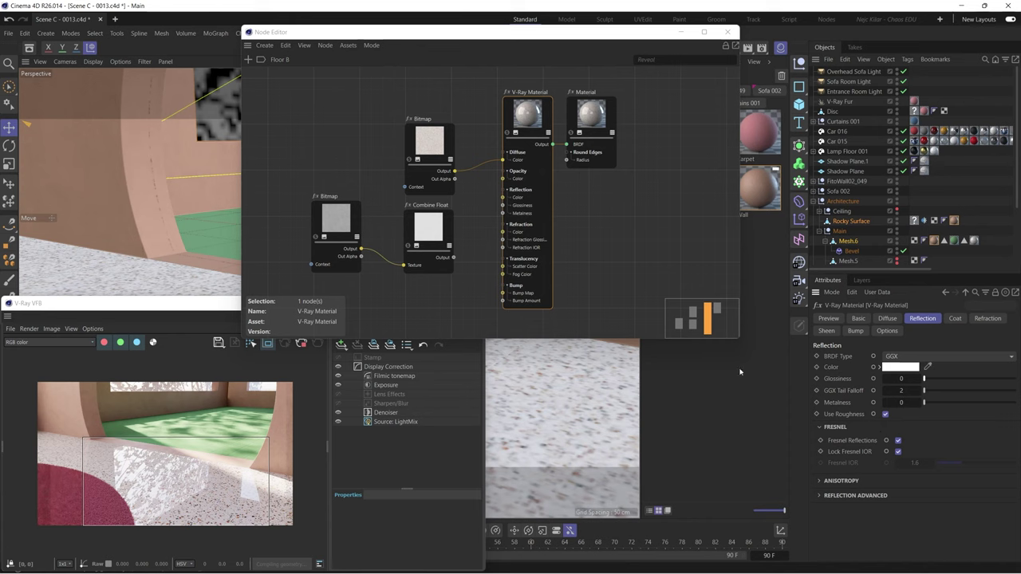
- Disable Use Roughness and reconnect the Combine Float's output to the V-Ray Material's reflection Glossiness
{"action": "left_click", "coordinate": [885, 415]}
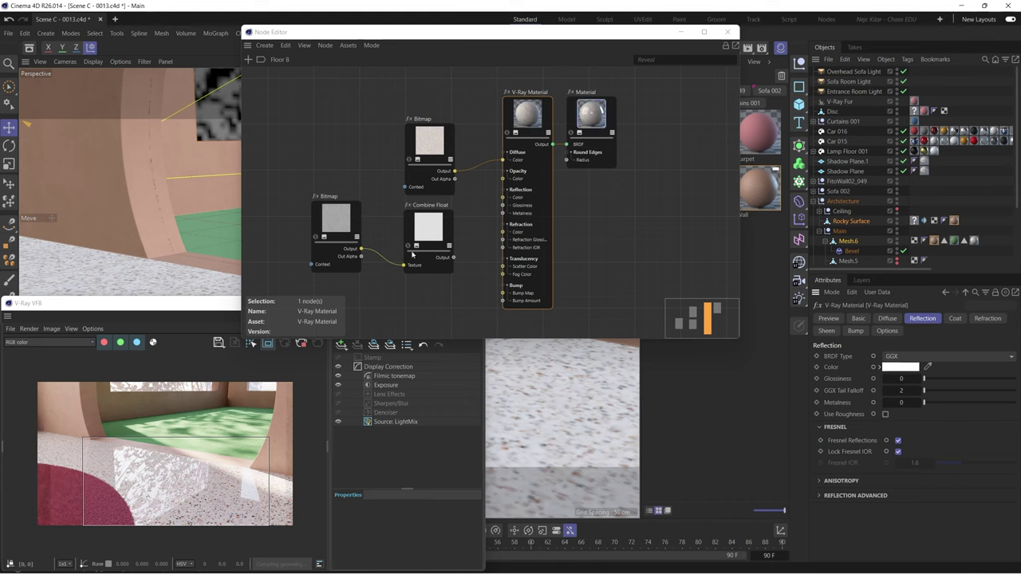
{"action": "left_click_drag", "start_coordinate": [453, 257], "coordinate": [503, 207]}
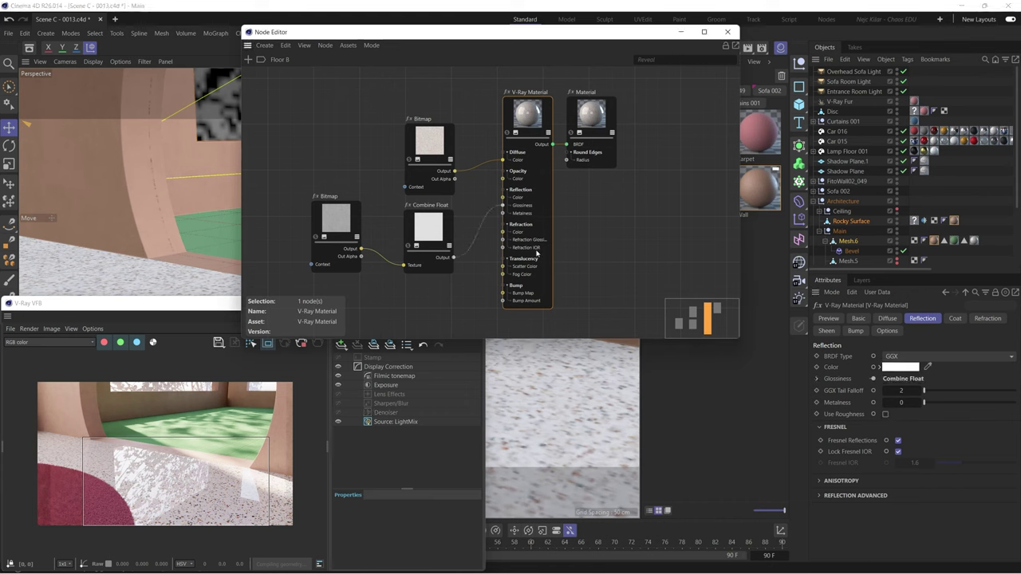
{"action": "left_click", "coordinate": [433, 289]}
- Duplicate the gloss Bitmap below the Combine Float and load TerrazzoVenetianHonedWarmWhite001_BUMP_8K into the copy
{"action": "middle_click_drag", "start_coordinate": [402, 286], "coordinate": [406, 262]}
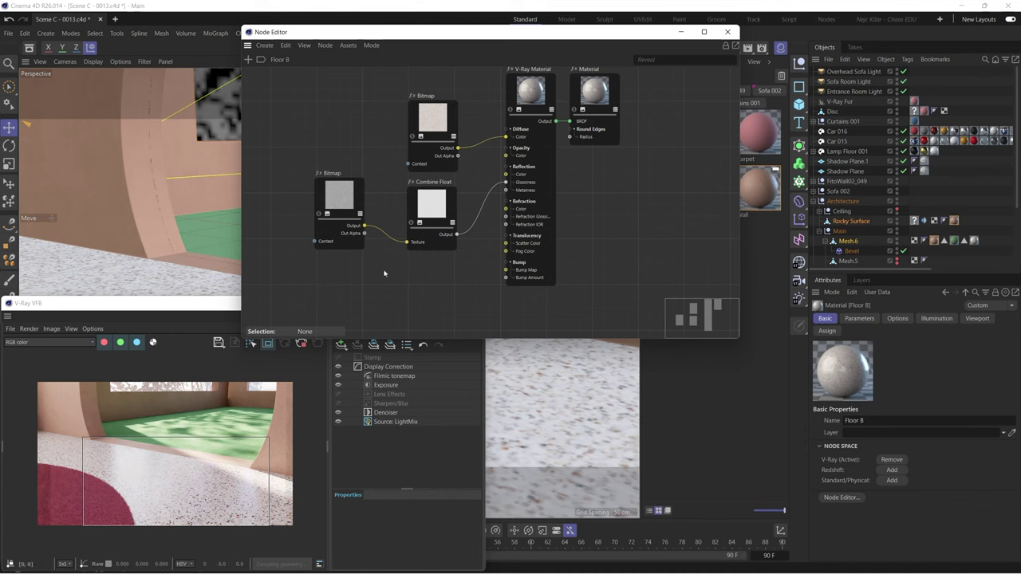
{"action": "middle_click_drag", "start_coordinate": [385, 276], "coordinate": [382, 268]}
{"action": "left_click", "coordinate": [338, 185]}
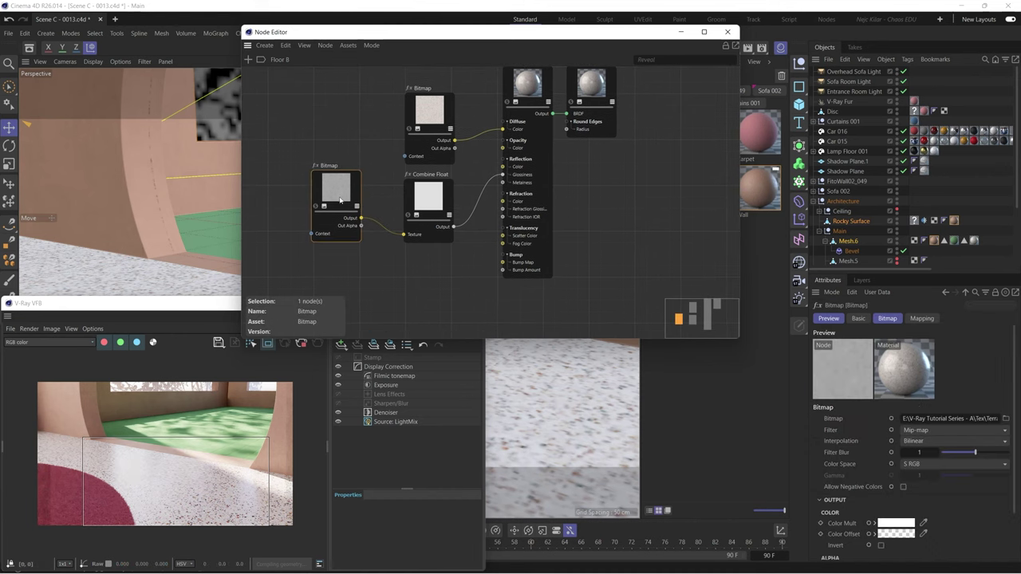
{"action": "left_click_drag", "start_coordinate": [340, 200], "coordinate": [429, 288], "text": "ctrl"}
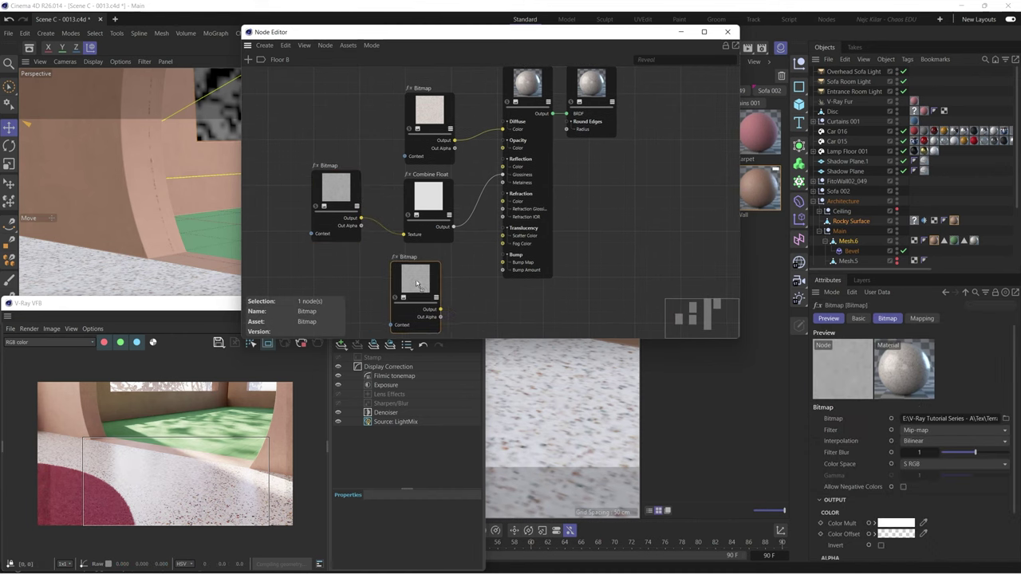
{"action": "left_click", "coordinate": [1005, 418]}
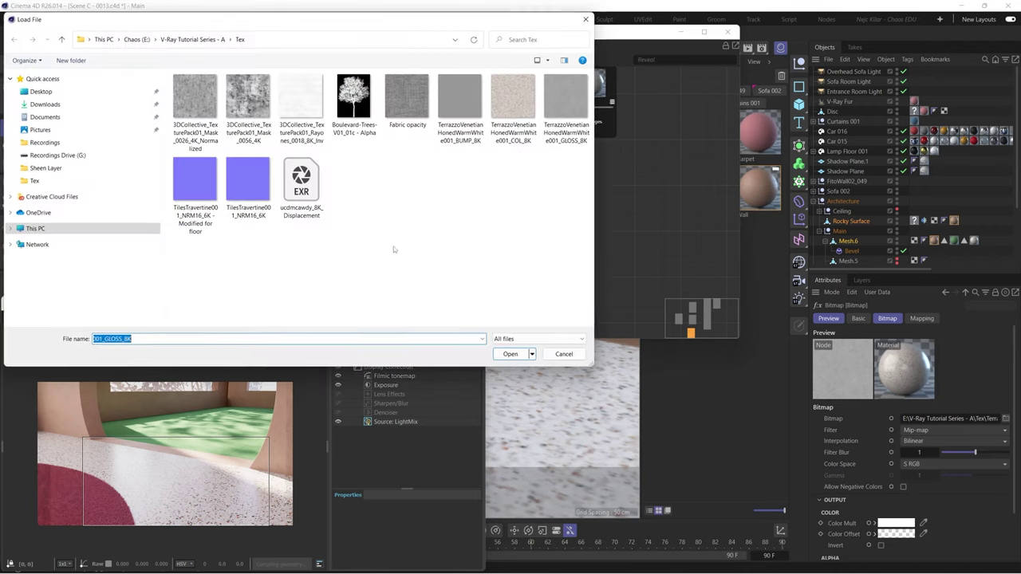
{"action": "left_click", "coordinate": [464, 106]}
{"action": "double_click", "coordinate": [464, 106]}
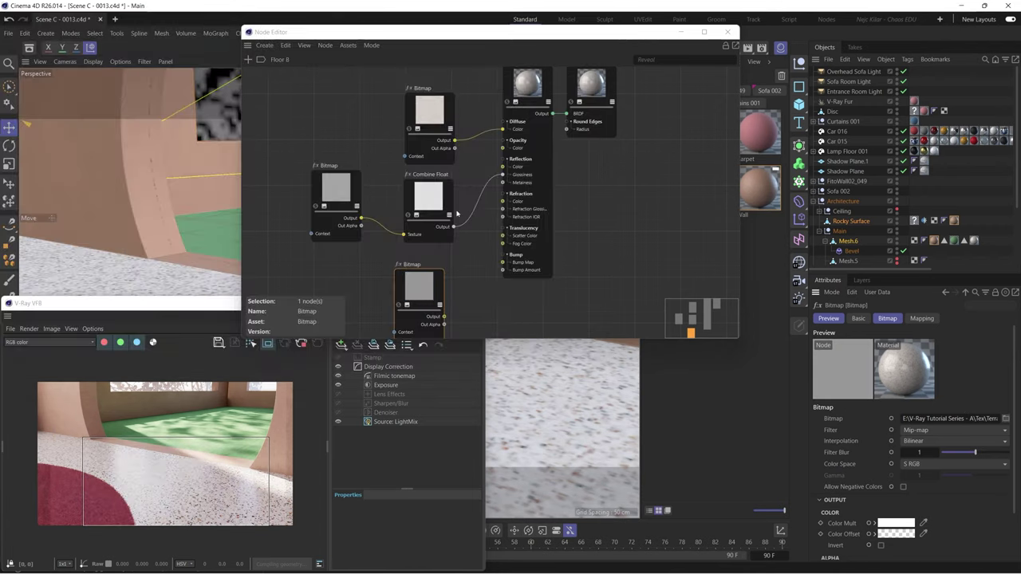
- Connect the bump Bitmap's output to the V-Ray Material's Bump Map input and inspect the terrazzo up close in the render
{"action": "left_click_drag", "start_coordinate": [454, 308], "coordinate": [503, 262]}
{"action": "scroll", "coordinate": [258, 432], "scroll_direction": "up", "scroll_amount": 3}
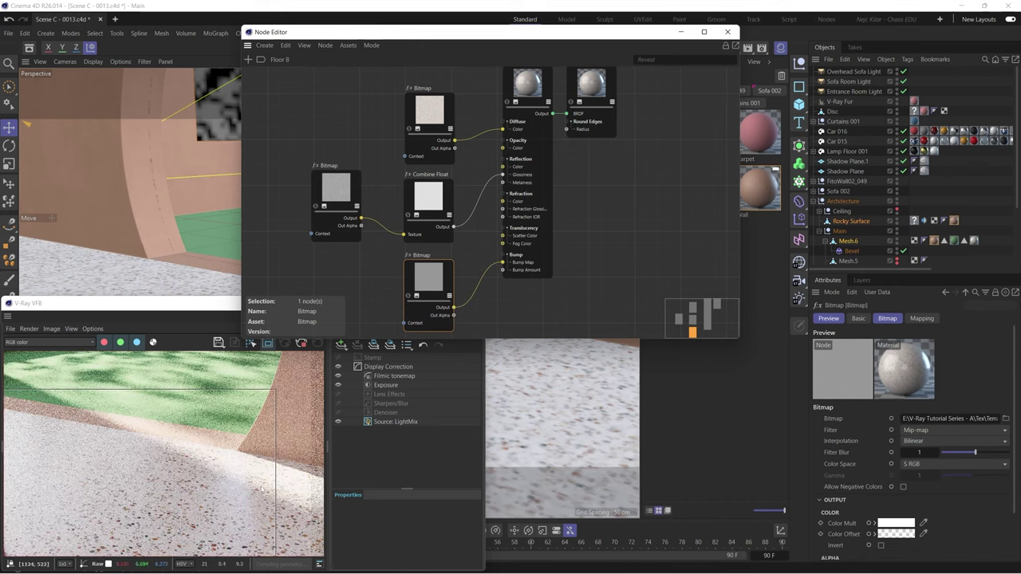
{"action": "left_click", "coordinate": [199, 431]}
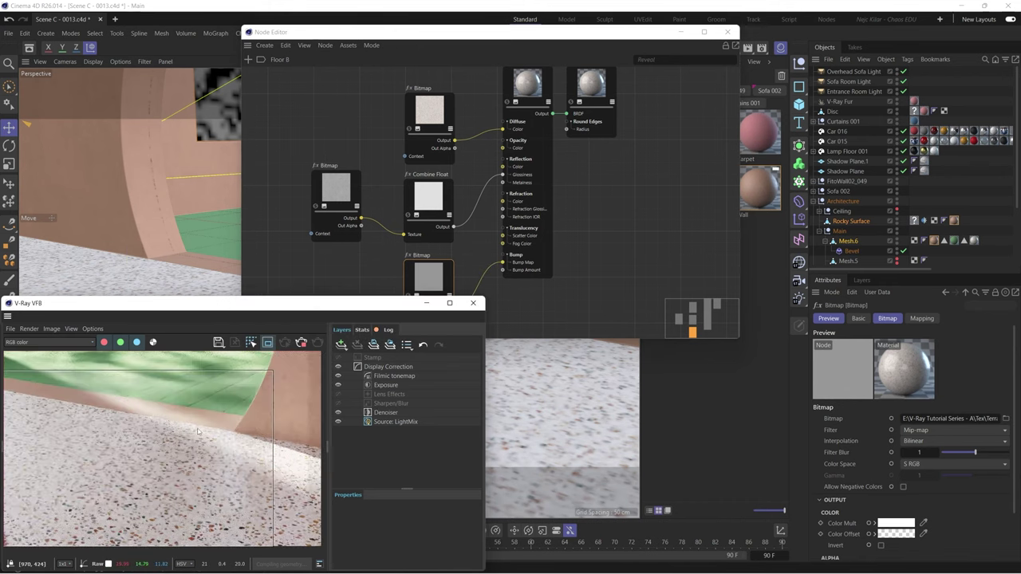
- Review the V-Ray Material's bump amount and type, and examine the bumped terrazzo floor near and far in the render
{"action": "left_click", "coordinate": [526, 162]}
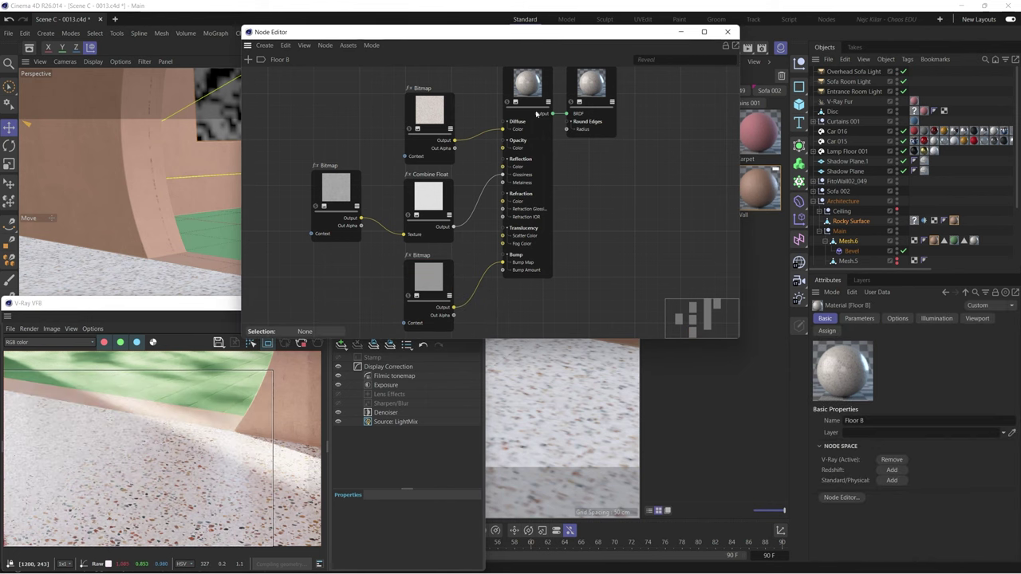
{"action": "left_click", "coordinate": [922, 318]}
{"action": "left_click", "coordinate": [855, 331]}
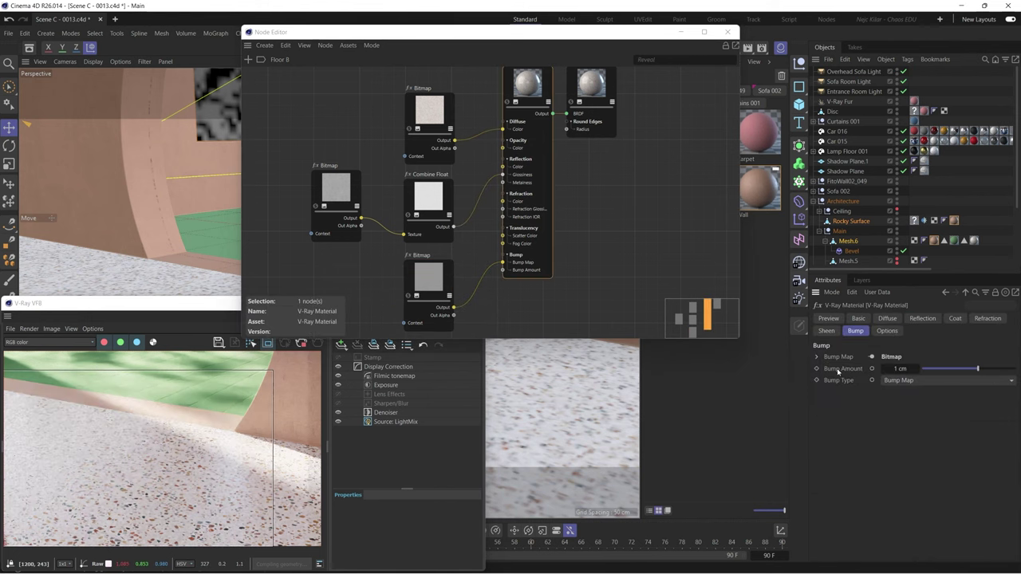
{"action": "middle_click_drag", "start_coordinate": [150, 413], "coordinate": [202, 440]}
{"action": "middle_click_drag", "start_coordinate": [106, 428], "coordinate": [156, 456]}
{"action": "scroll", "coordinate": [155, 456], "scroll_direction": "down", "scroll_amount": 5}
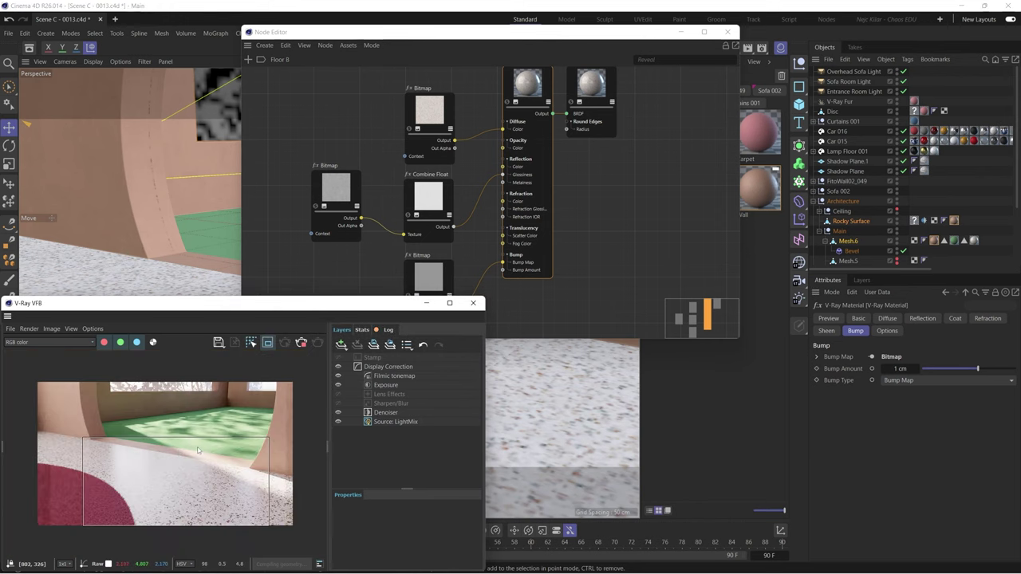
{"action": "left_click", "coordinate": [551, 201]}
{"action": "scroll", "coordinate": [550, 201], "scroll_direction": "down", "scroll_amount": 3}
{"action": "middle_click_drag", "start_coordinate": [546, 179], "coordinate": [537, 166]}
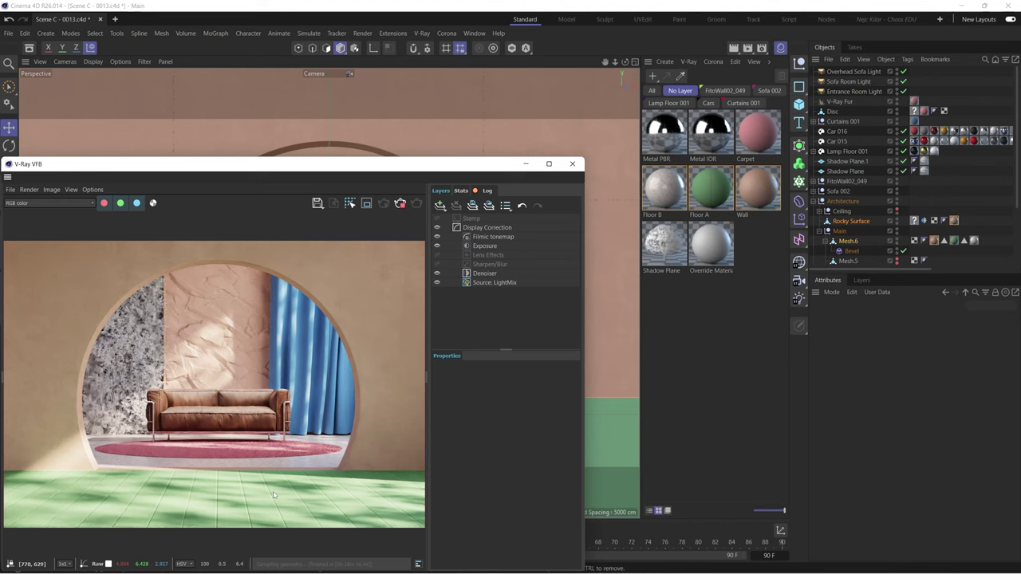
- Limit the render region to the central part of the green tiled floor in front of the sofa and inspect it closely
{"action": "scroll", "coordinate": [279, 495], "scroll_direction": "up", "scroll_amount": 2}
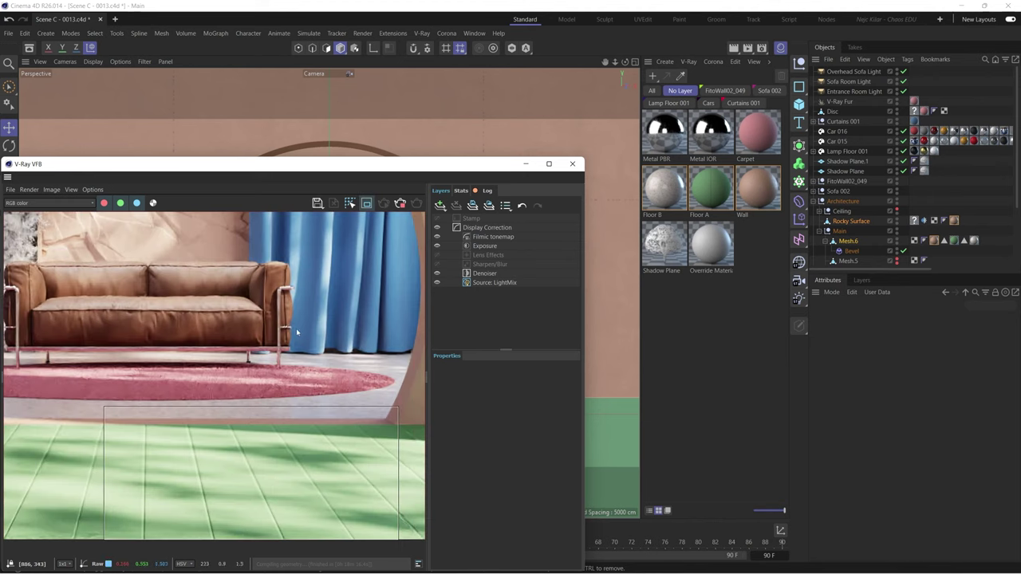
{"action": "left_click_drag", "start_coordinate": [168, 422], "coordinate": [212, 488]}
{"action": "left_click_drag", "start_coordinate": [223, 528], "coordinate": [316, 539]}
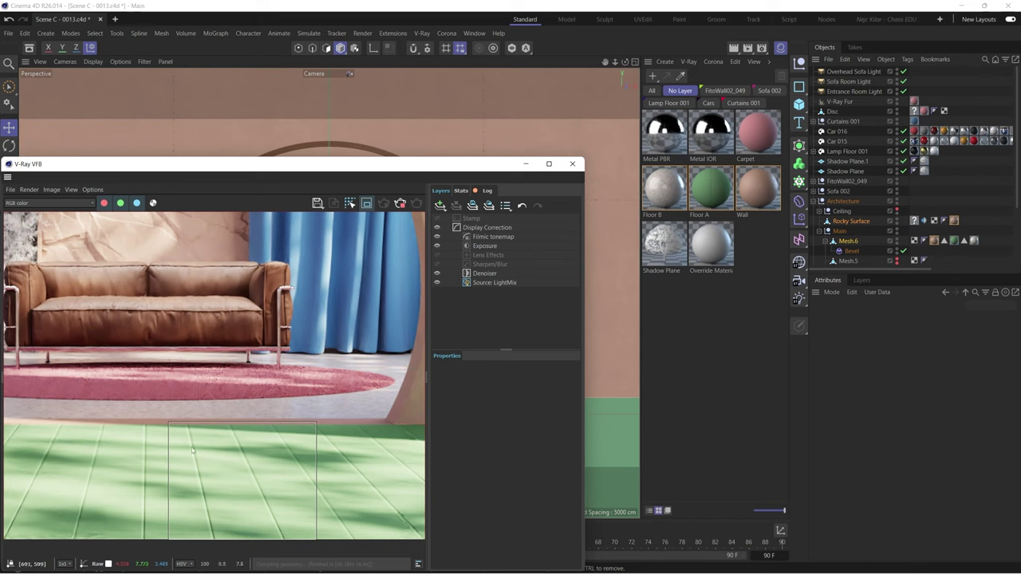
{"action": "mouse_move", "coordinate": [250, 487]}
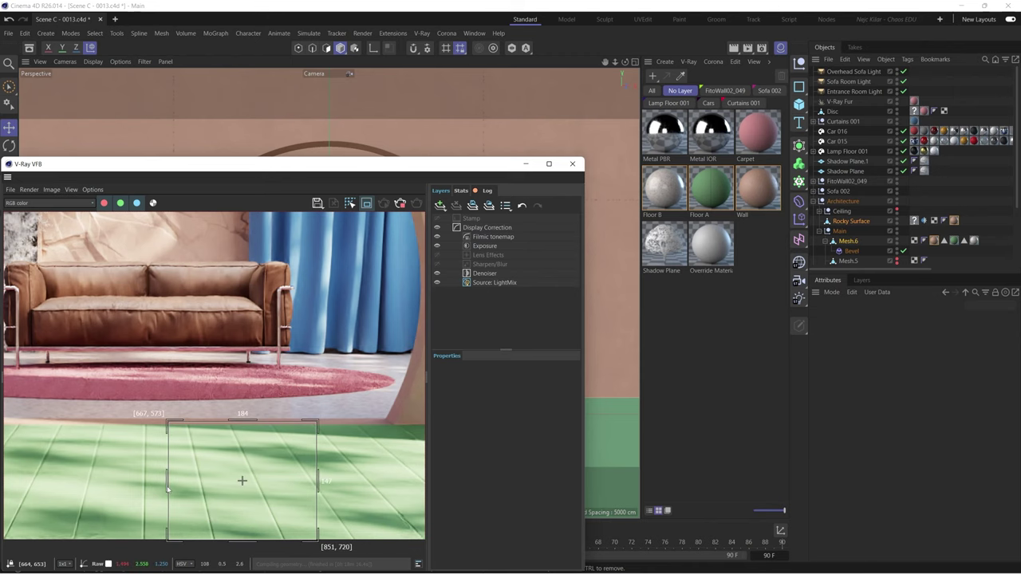
{"action": "left_click_drag", "start_coordinate": [169, 482], "coordinate": [138, 482]}
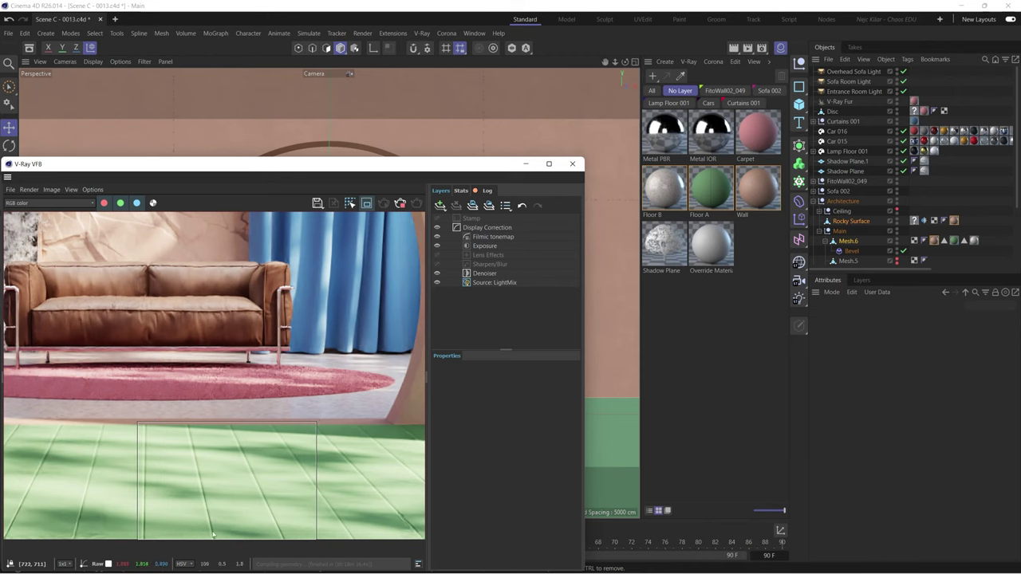
{"action": "scroll", "coordinate": [253, 525], "scroll_direction": "up", "scroll_amount": 3}
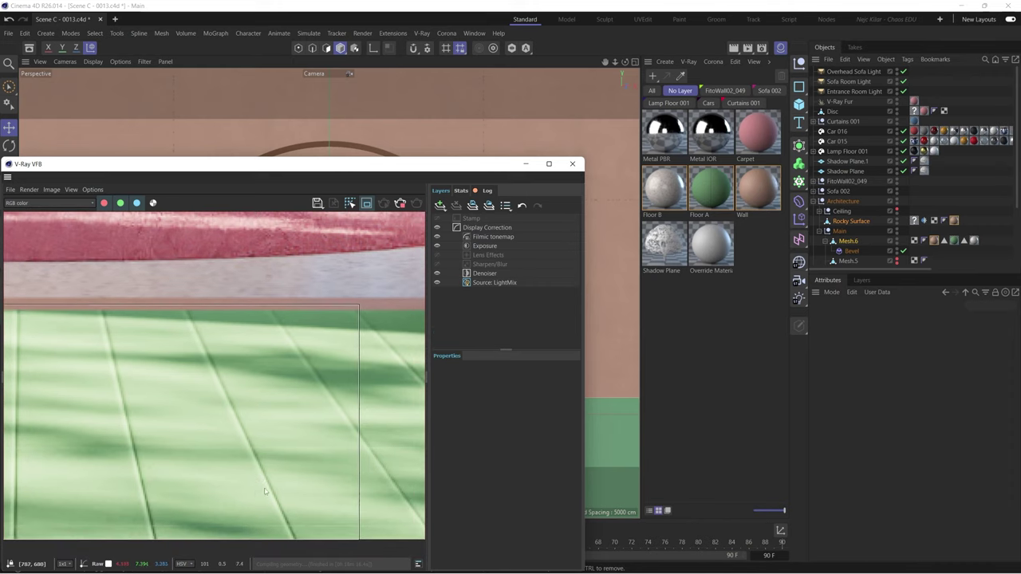
{"action": "scroll", "coordinate": [260, 481], "scroll_direction": "down", "scroll_amount": 3}
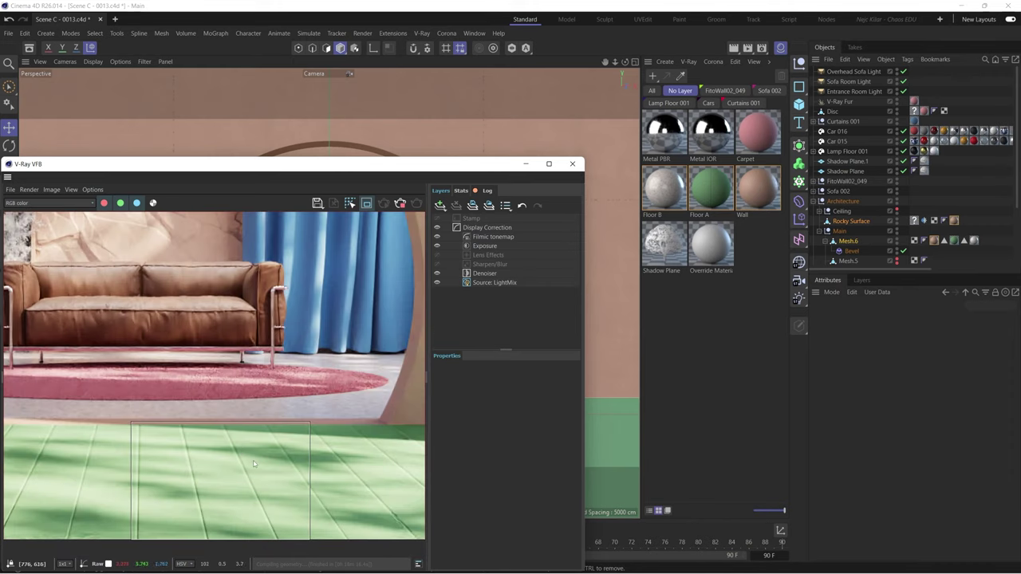
- Open the Floor A material's node graph and set the Filter Blur of the Bitmap feeding the Normal Map to 0.1
{"action": "left_click", "coordinate": [710, 189]}
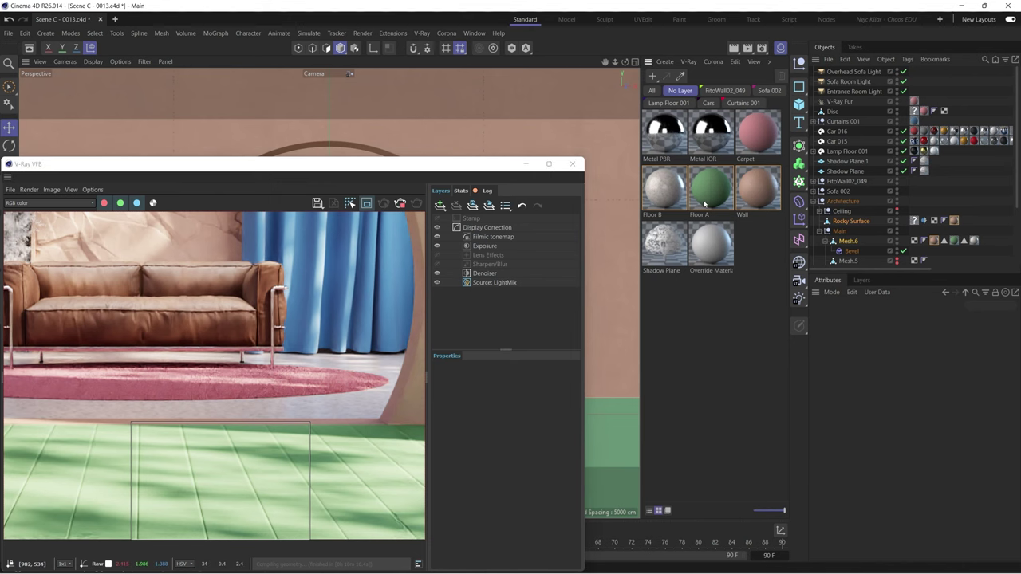
{"action": "left_click", "coordinate": [841, 497]}
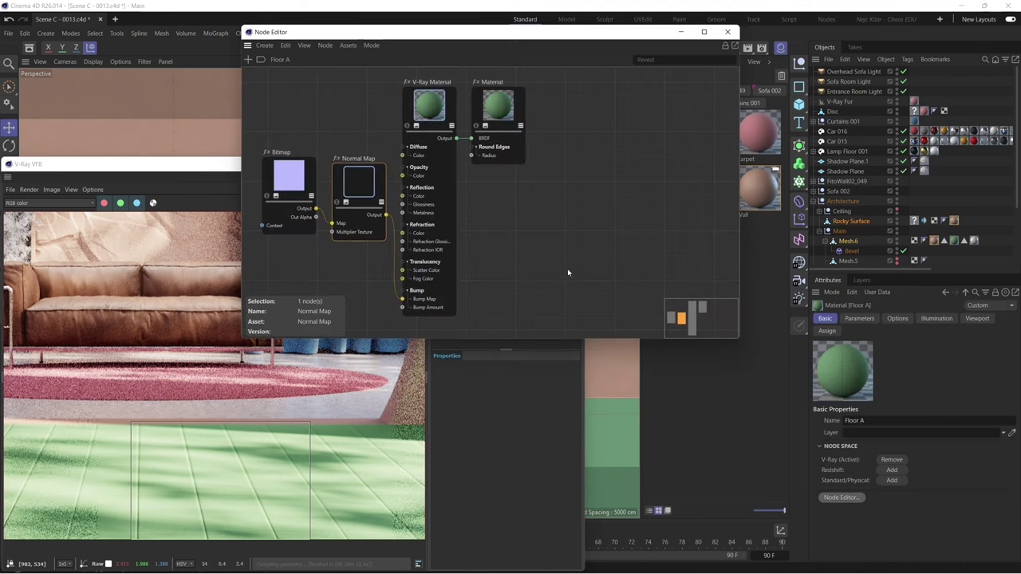
{"action": "left_click", "coordinate": [338, 179]}
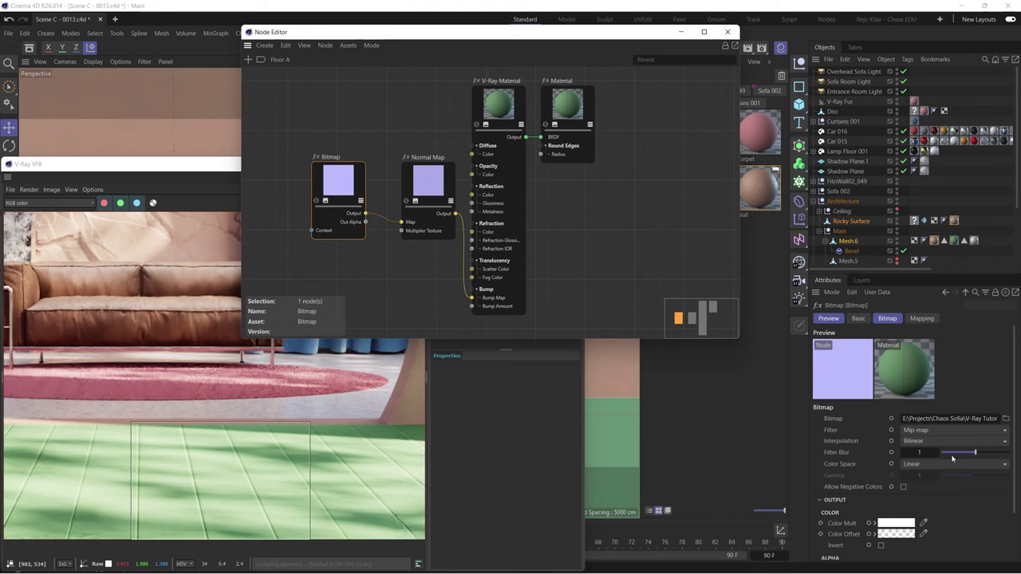
{"action": "left_click_drag", "start_coordinate": [975, 452], "coordinate": [945, 452]}
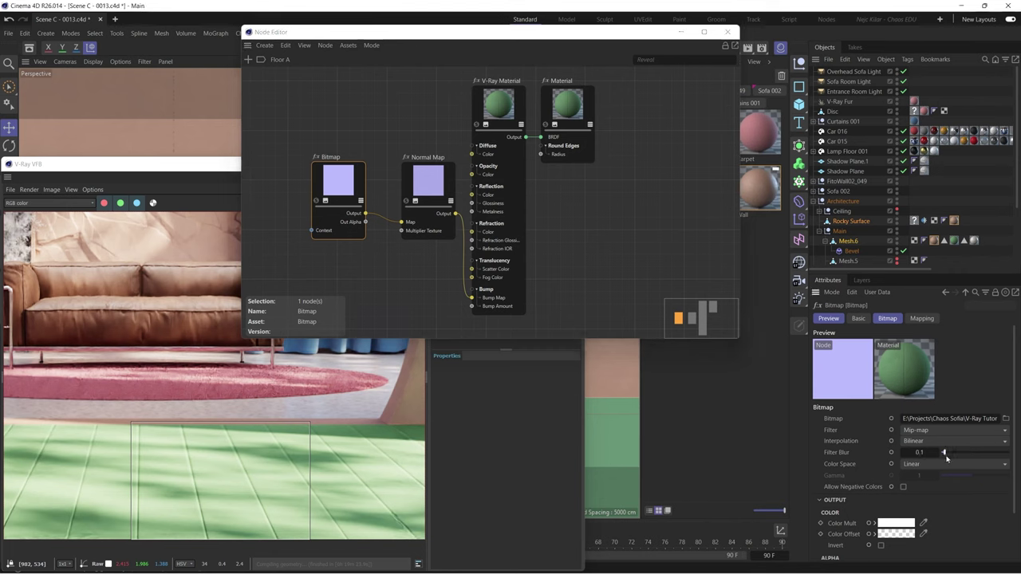
- Examine the green floor's tile grooves inside the render region and move the Node Editor window aside
{"action": "left_click", "coordinate": [250, 466]}
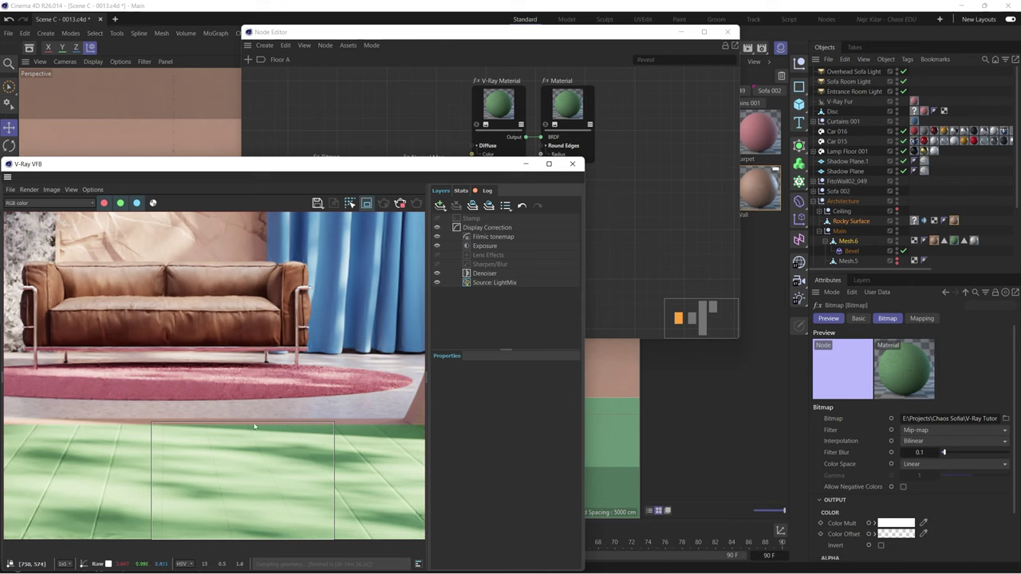
{"action": "mouse_move", "coordinate": [251, 425]}
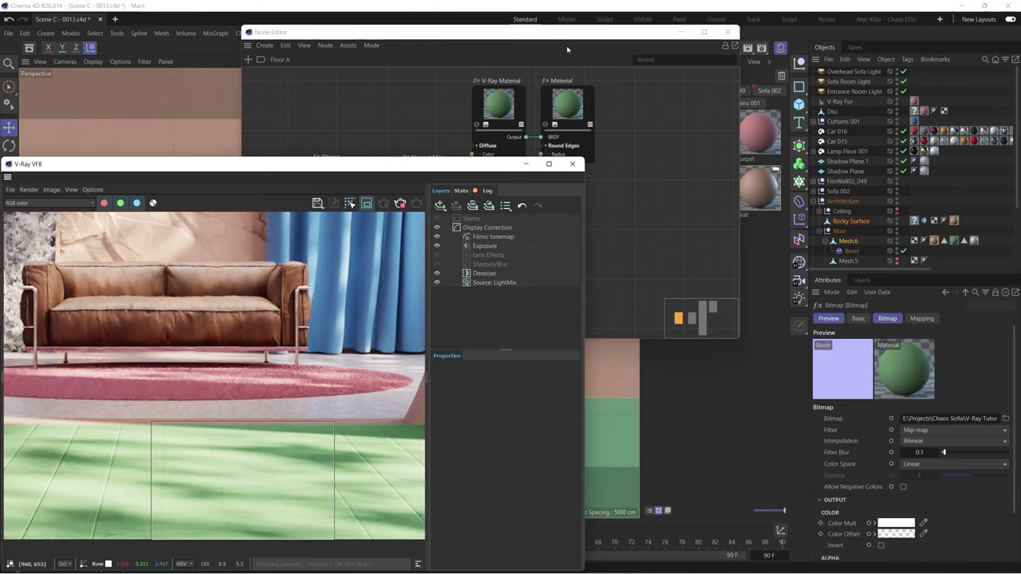
{"action": "left_click_drag", "start_coordinate": [566, 33], "coordinate": [607, 48]}
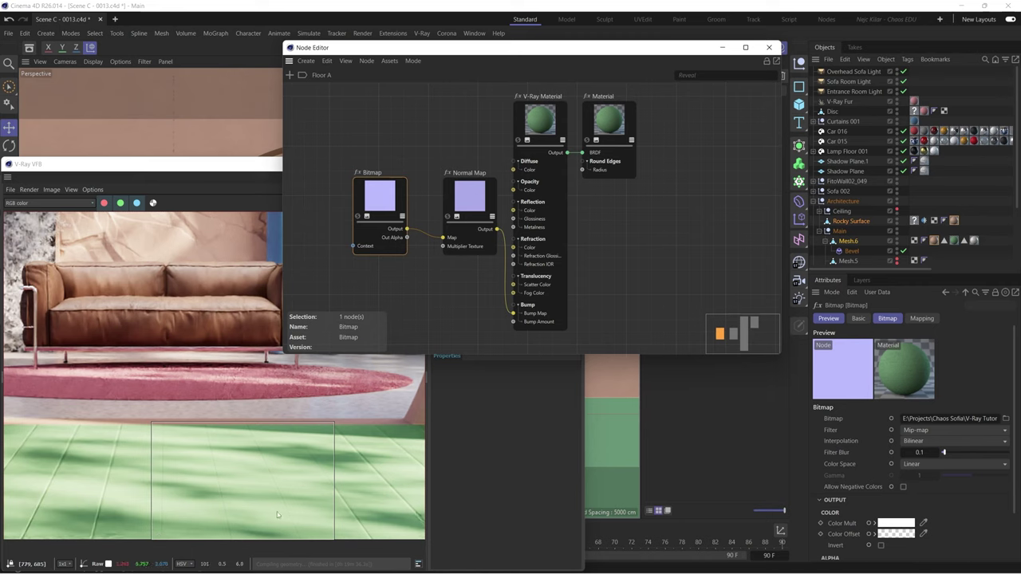
- Set the Multiplier of Floor A's Normal Map node to 30
{"action": "left_click", "coordinate": [476, 212]}
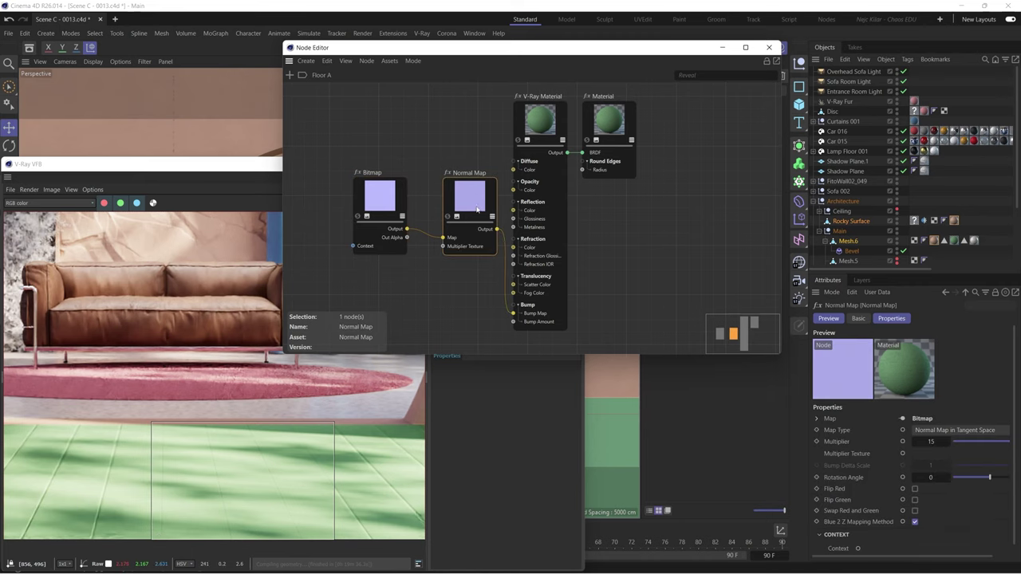
{"action": "left_click", "coordinate": [929, 441]}
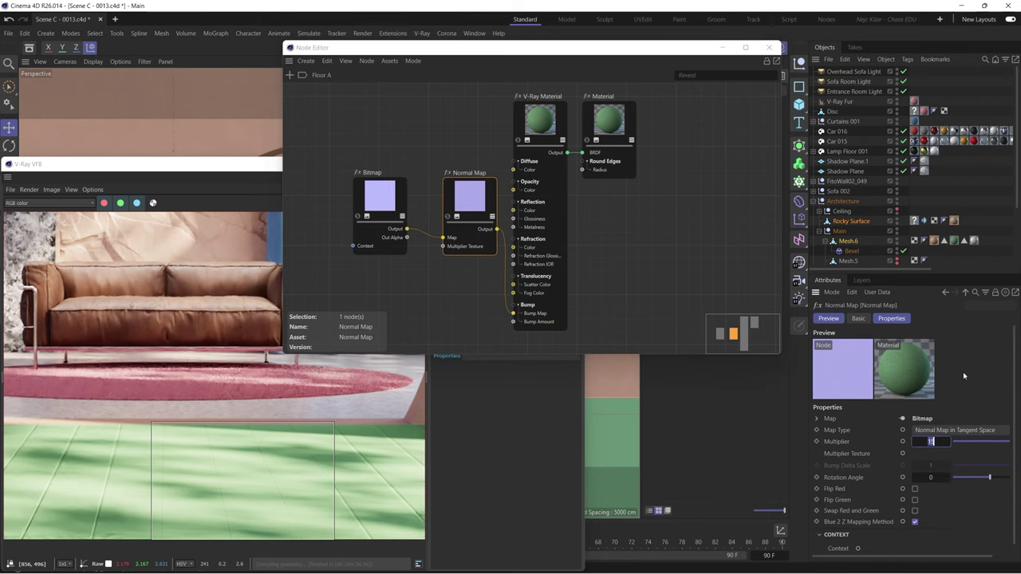
{"action": "type", "text": "30"}
{"action": "key", "text": "Return"}
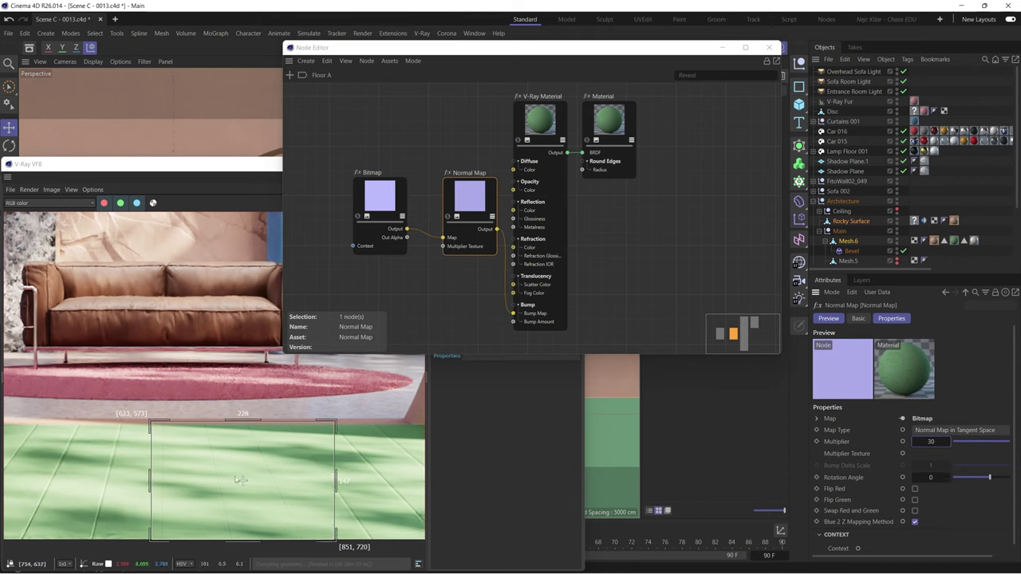
- Widen the render region over the green tiled floor to about 330 pixels and inspect the tile grooves inside it
{"action": "left_click", "coordinate": [293, 476]}
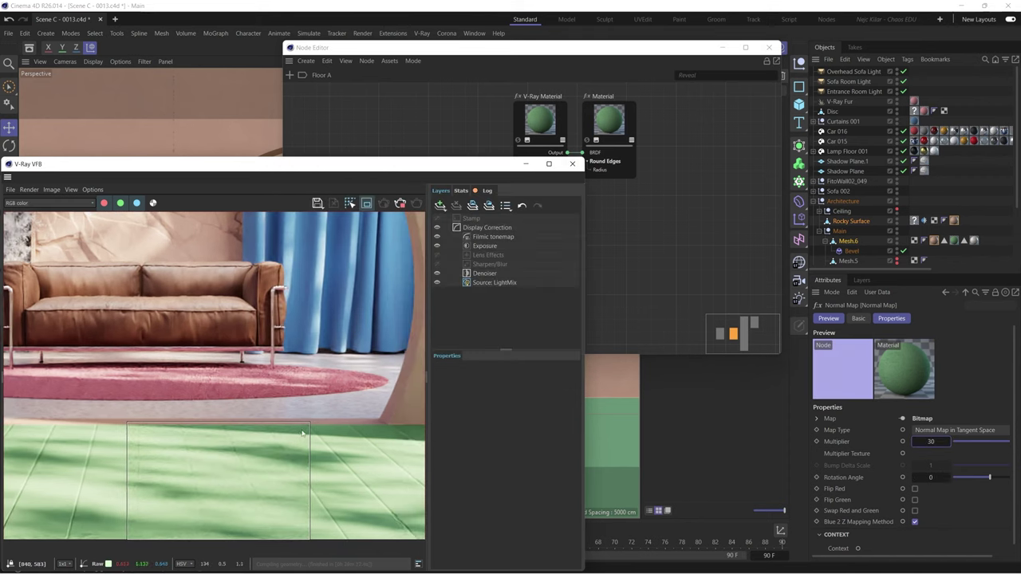
{"action": "left_click_drag", "start_coordinate": [310, 423], "coordinate": [391, 423]}
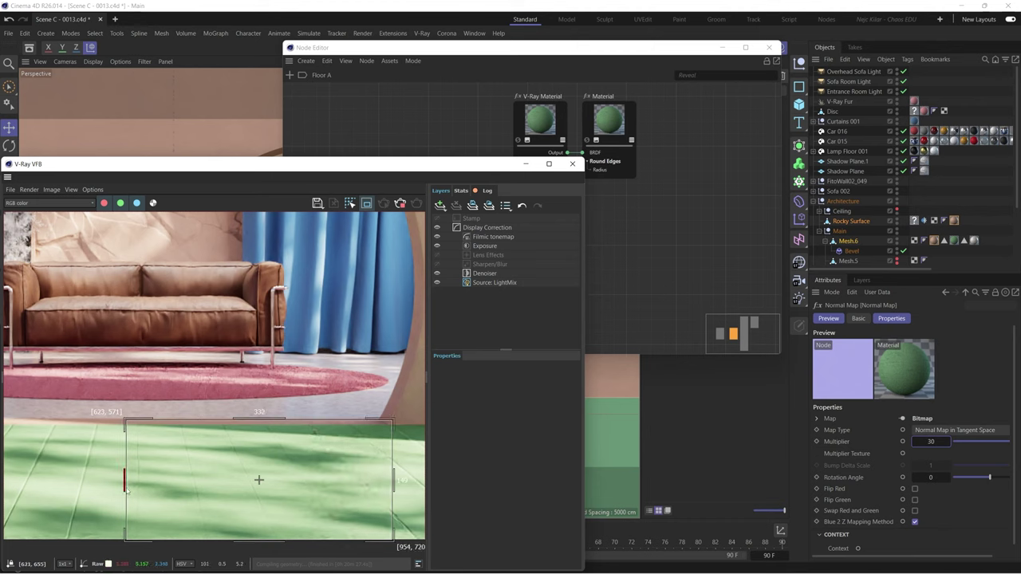
{"action": "left_click_drag", "start_coordinate": [126, 496], "coordinate": [123, 495]}
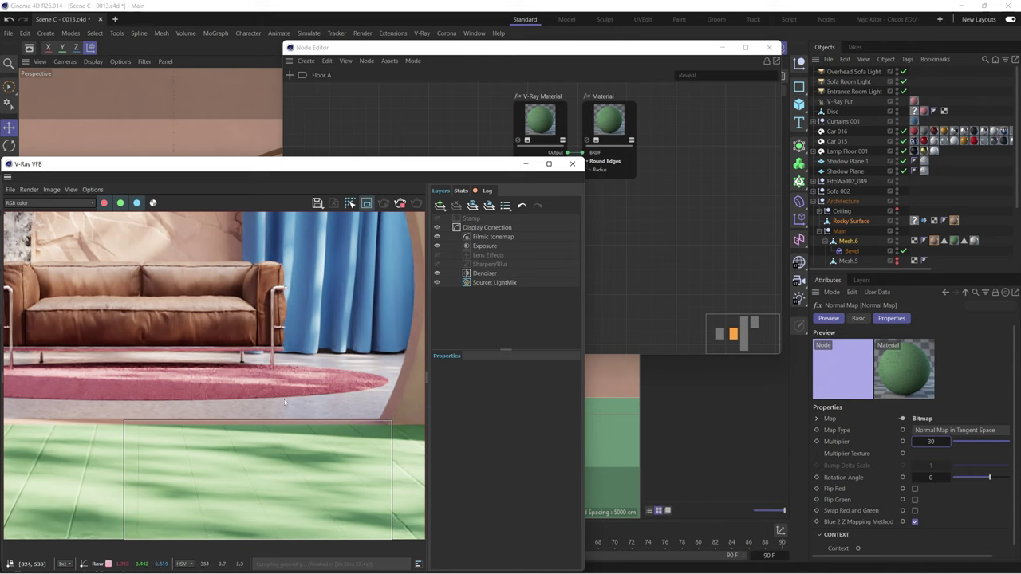
- Turn off region rendering and check the full frame with the whole arched room and green floor in view
{"action": "left_click", "coordinate": [366, 202]}
{"action": "scroll", "coordinate": [364, 304], "scroll_direction": "down", "scroll_amount": 3}
{"action": "scroll", "coordinate": [319, 337], "scroll_direction": "down", "scroll_amount": 2}
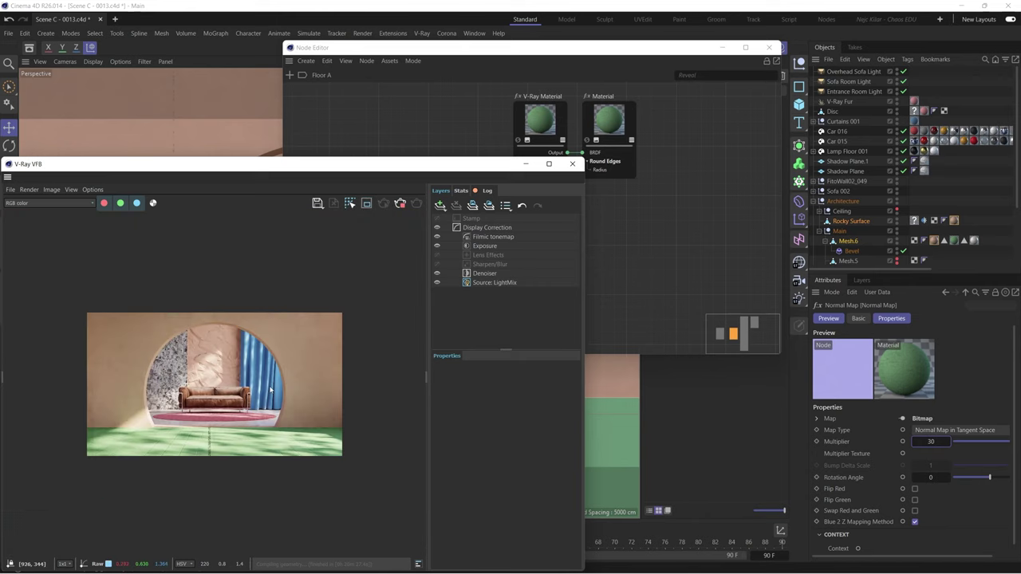
{"action": "scroll", "coordinate": [319, 337], "scroll_direction": "up", "scroll_amount": 3}
{"action": "middle_click_drag", "start_coordinate": [254, 396], "coordinate": [295, 397]}
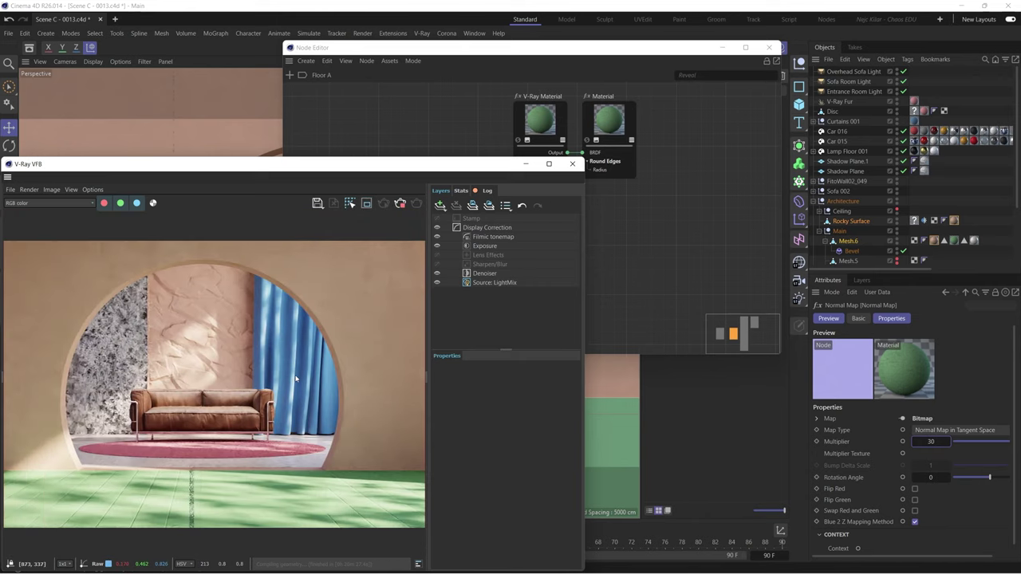